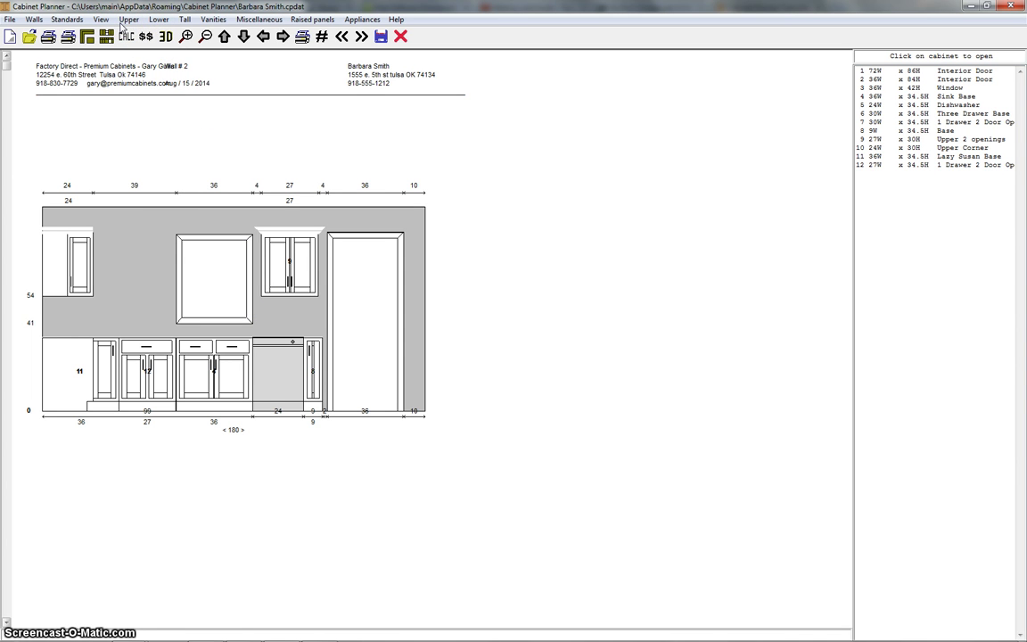
# - Place a 36-inch two-opening upper cabinet on wall 2, left of the window, and accept its settings
pyautogui.click(129, 20)
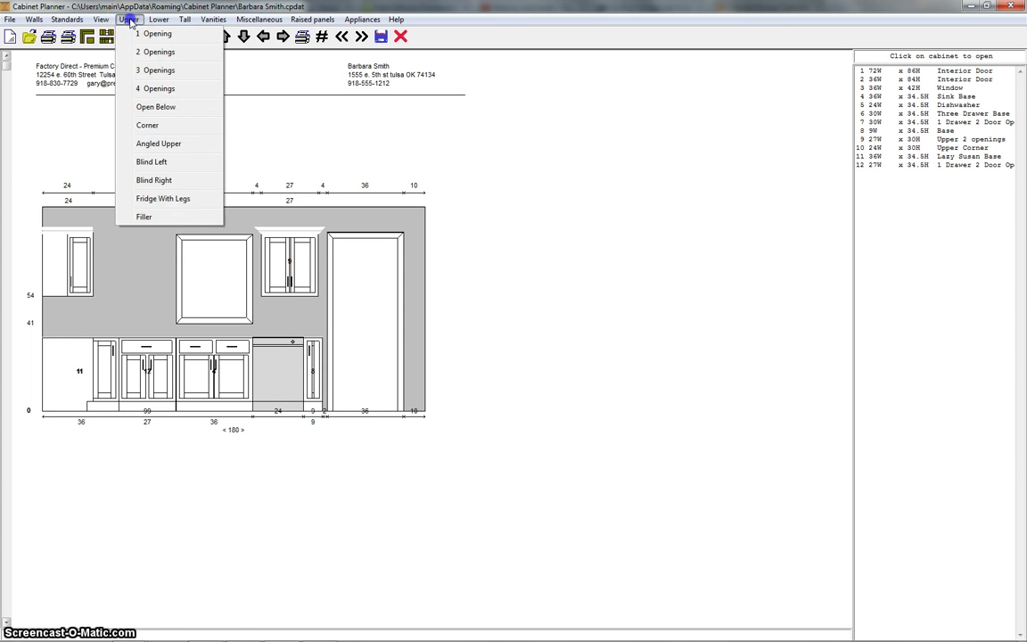
pyautogui.press('Return')
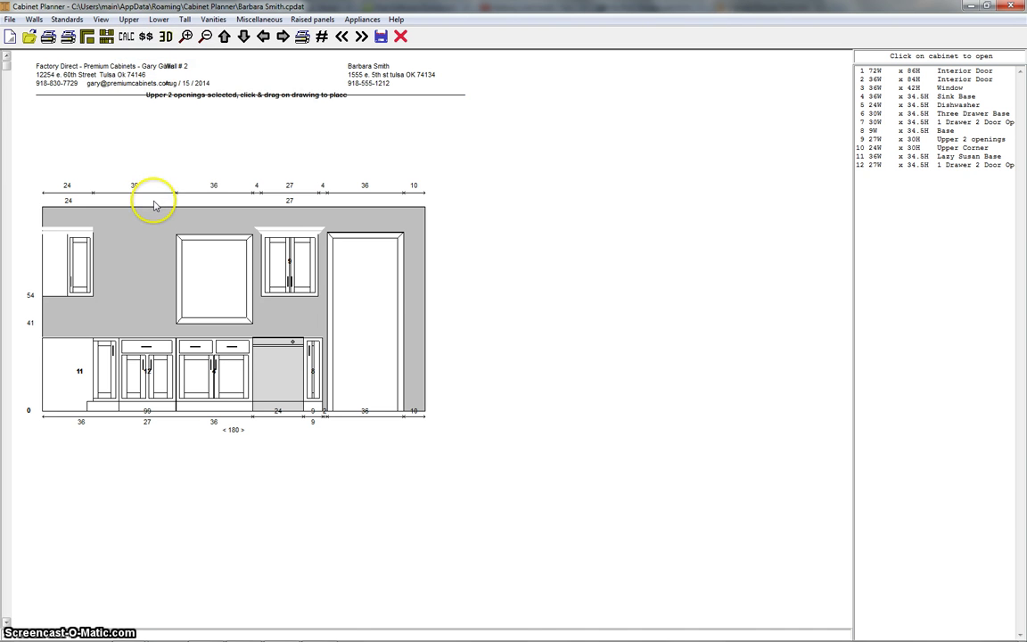
pyautogui.click(154, 204)
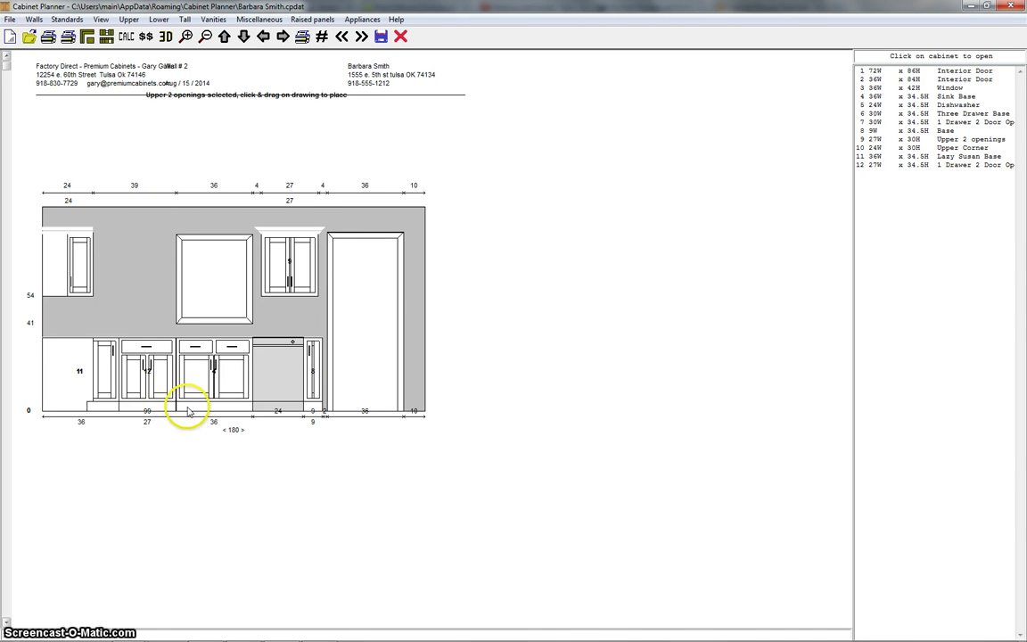
pyautogui.moveTo(182, 410); pyautogui.dragTo(252, 414)
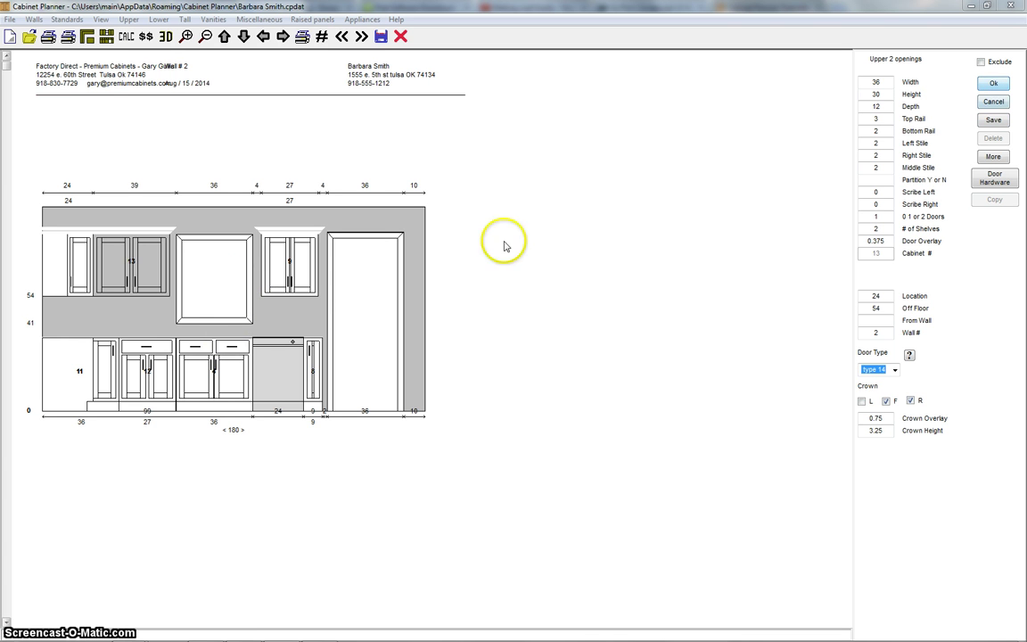
pyautogui.press('Return')
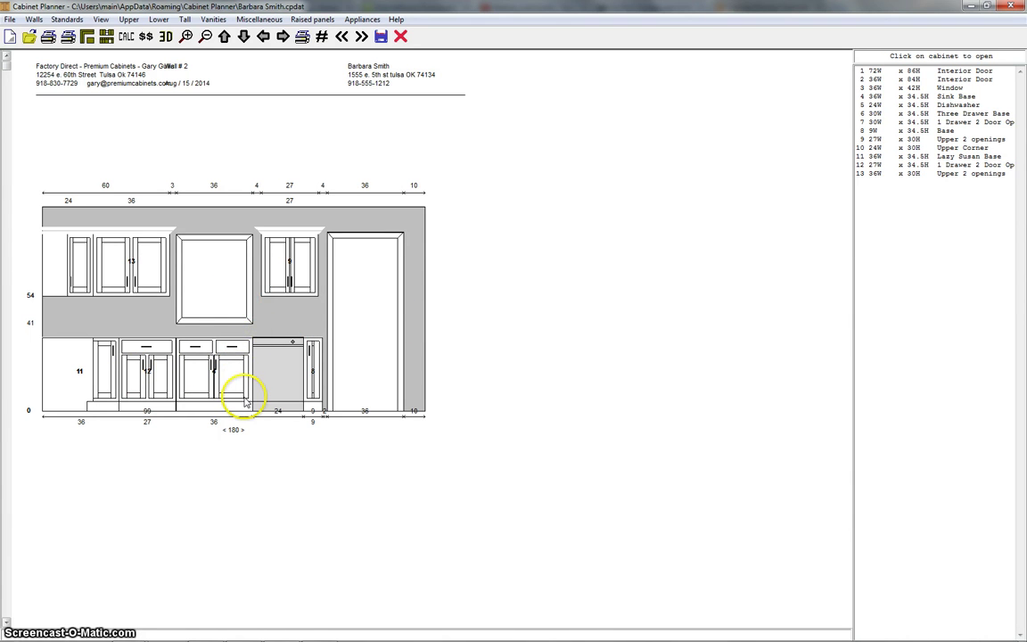
# - Shift upper cabinet 9 one inch left and widen it to 30 inches
pyautogui.press('Tab')
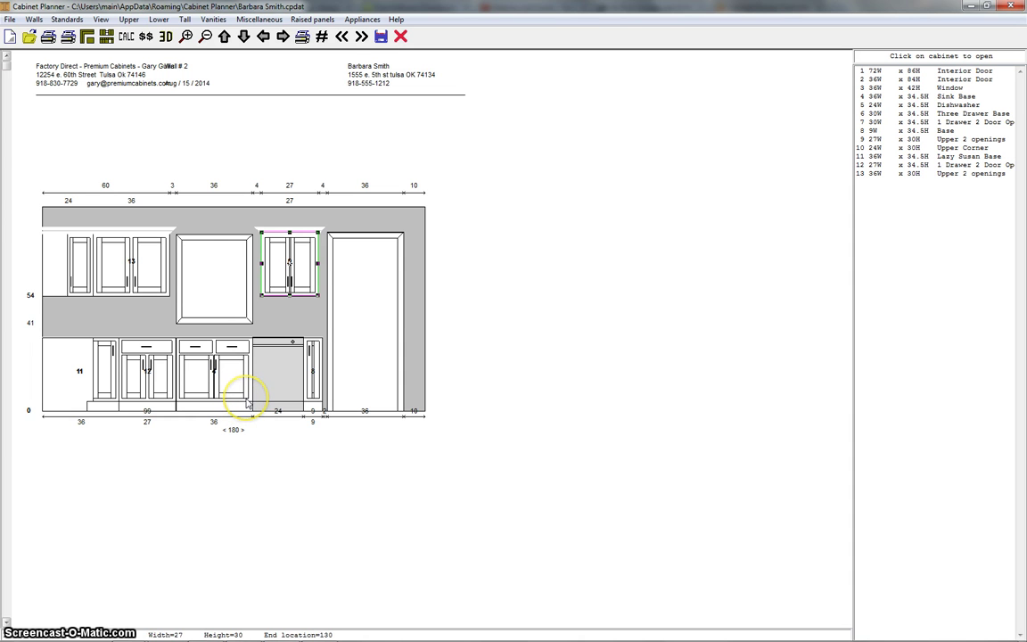
pyautogui.press('Left')
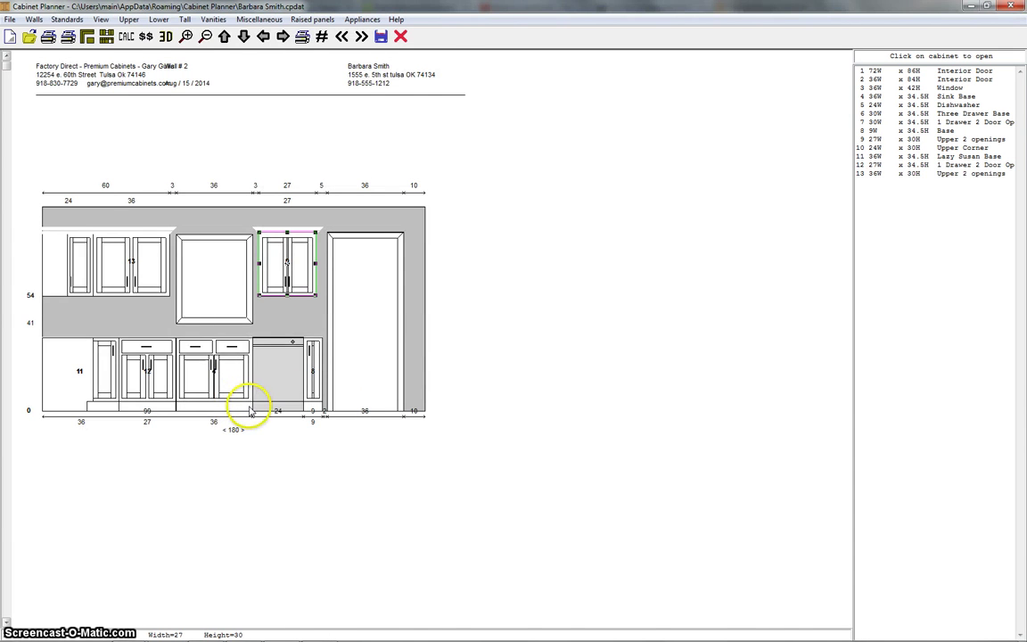
pyautogui.hotkey('shift', 'Right')
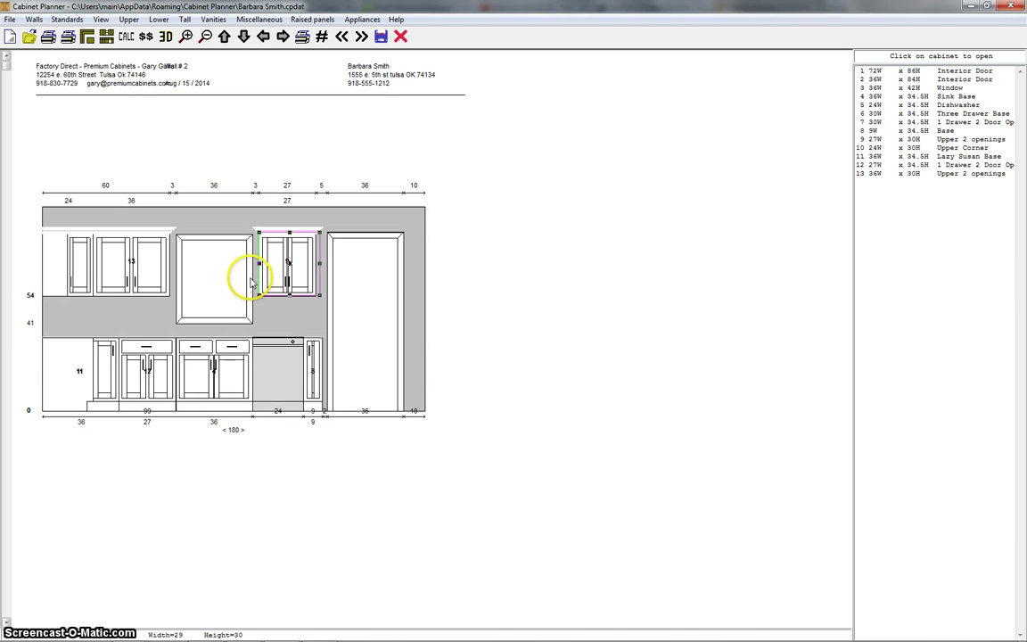
pyautogui.hotkey('shift', 'Right')
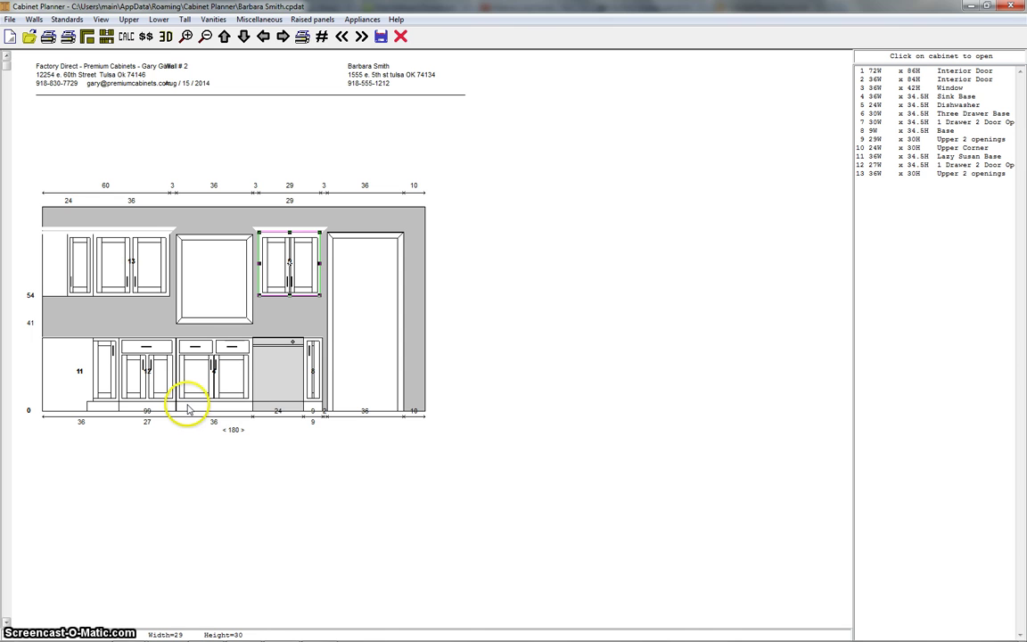
pyautogui.hotkey('shift', 'Right')
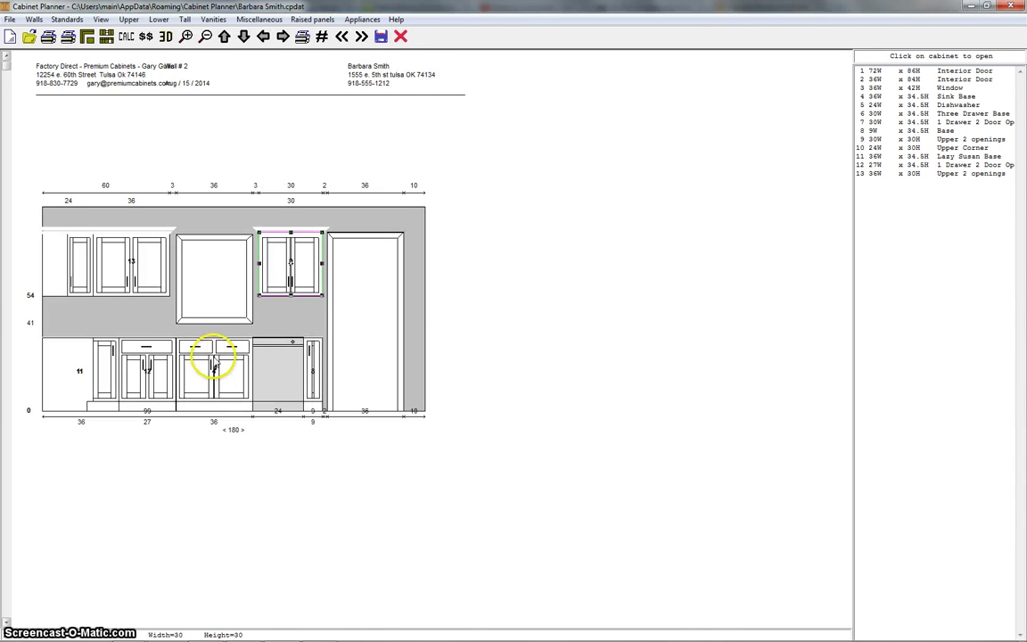
pyautogui.press('Escape')
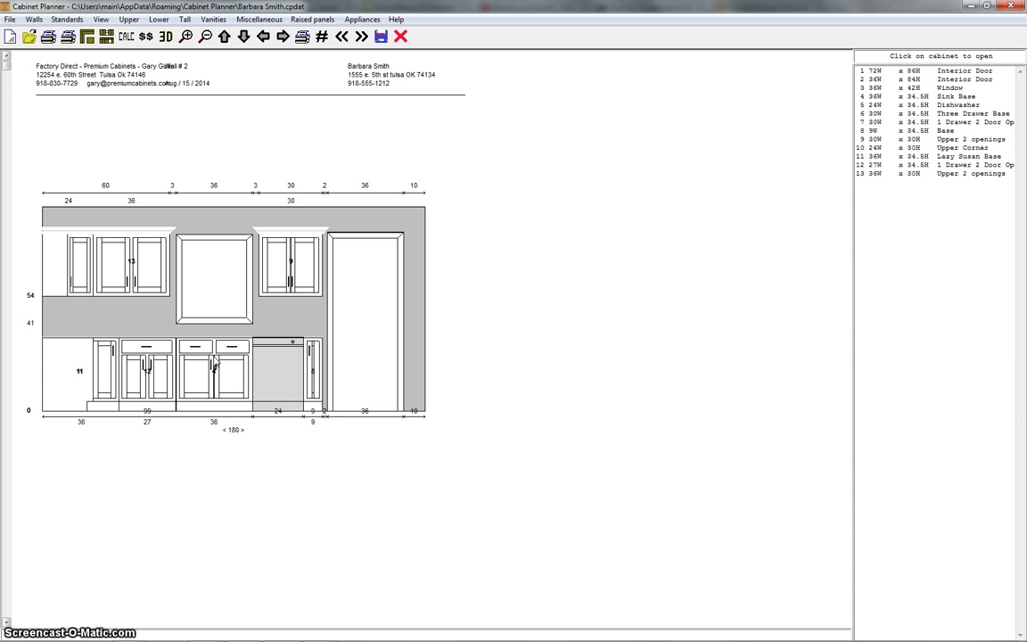
# - Narrow upper cabinet 13 to 33 inches
pyautogui.press('Tab')
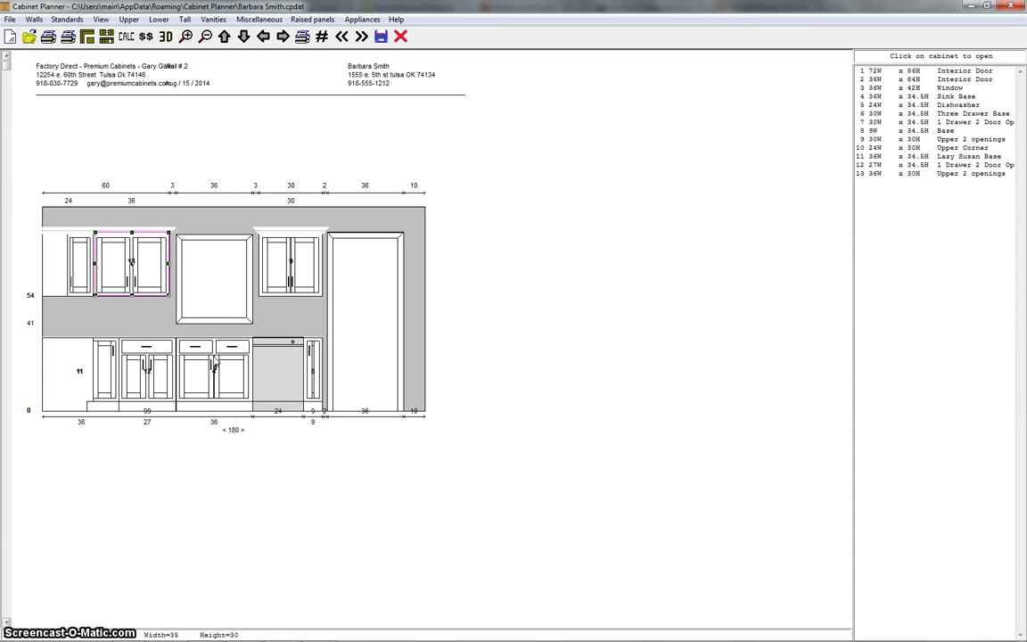
pyautogui.hotkey('shift', 'Left')
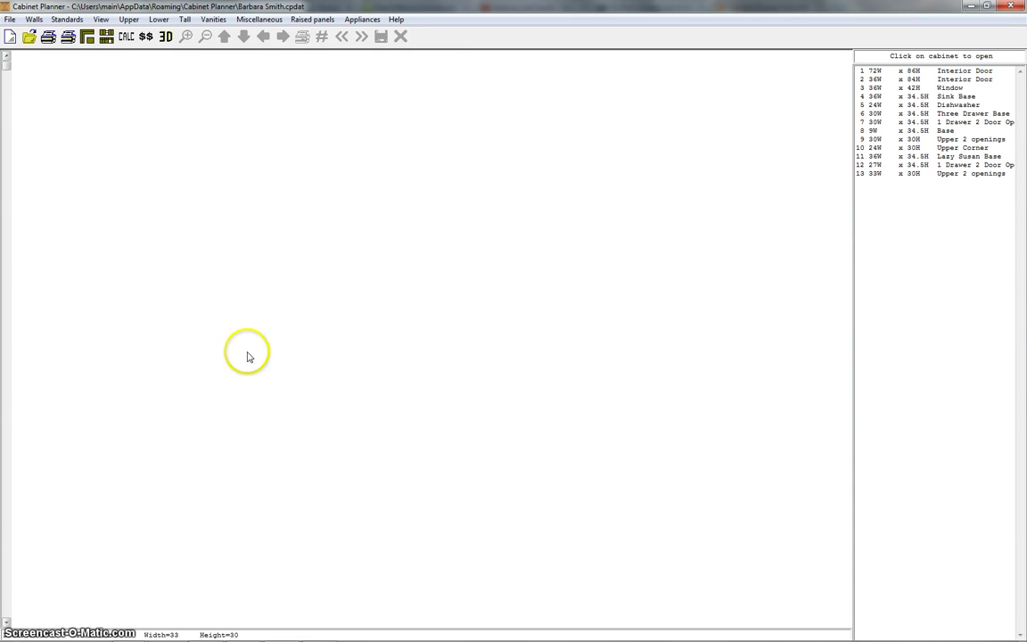
pyautogui.press('Escape')
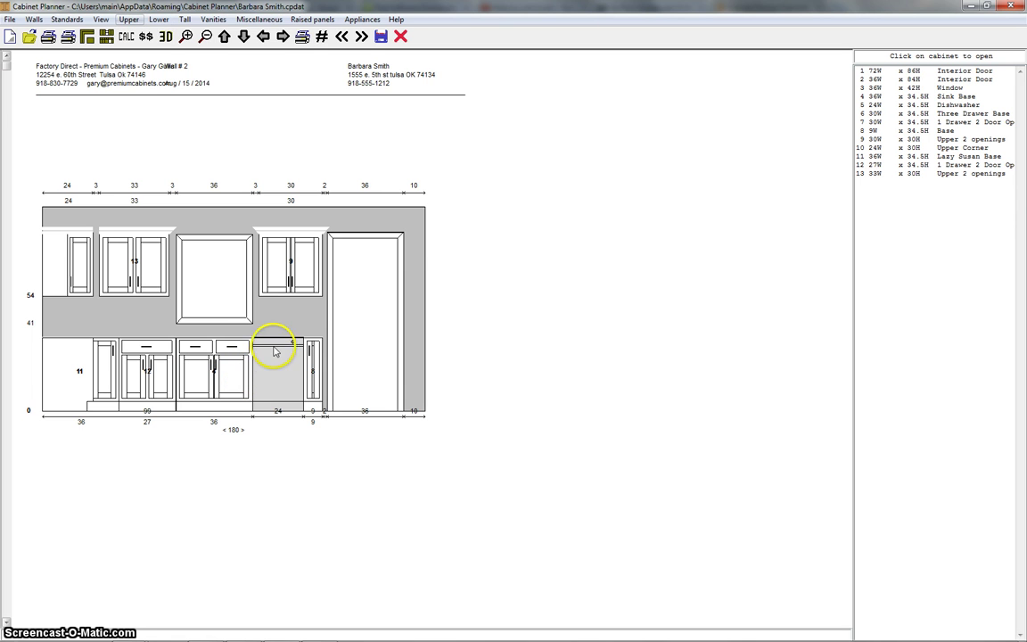
# - Place a 3-inch upper filler left of cabinet 13 on wall 2 and confirm its settings
pyautogui.hotkey('alt', 'u')
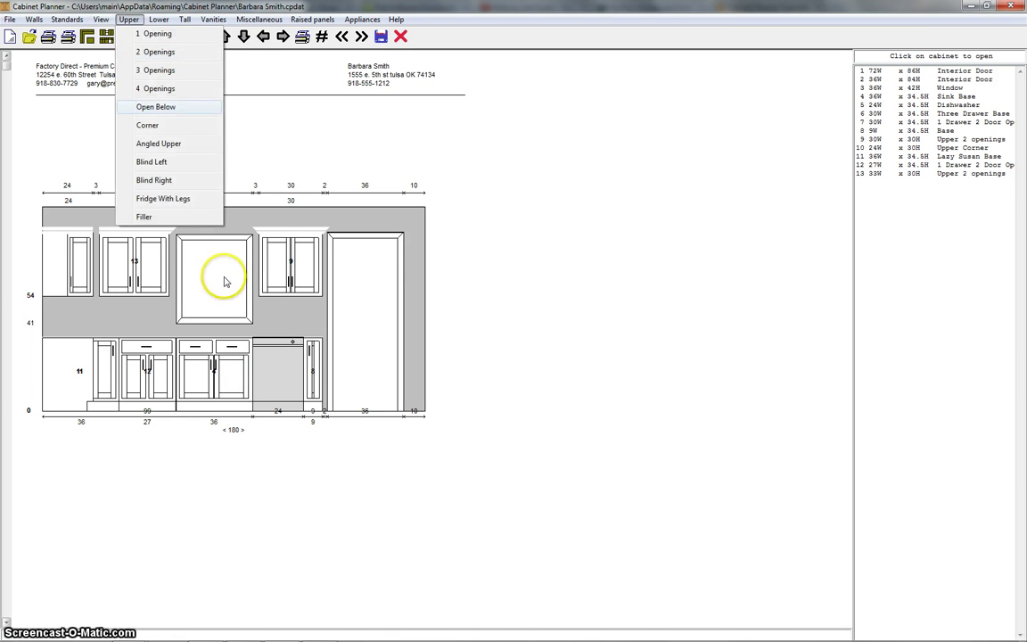
pyautogui.press('Down')
pyautogui.press('Down')
pyautogui.press('Down')
pyautogui.press('Down')
pyautogui.press('Down')
pyautogui.press('Down')
pyautogui.press('Return')
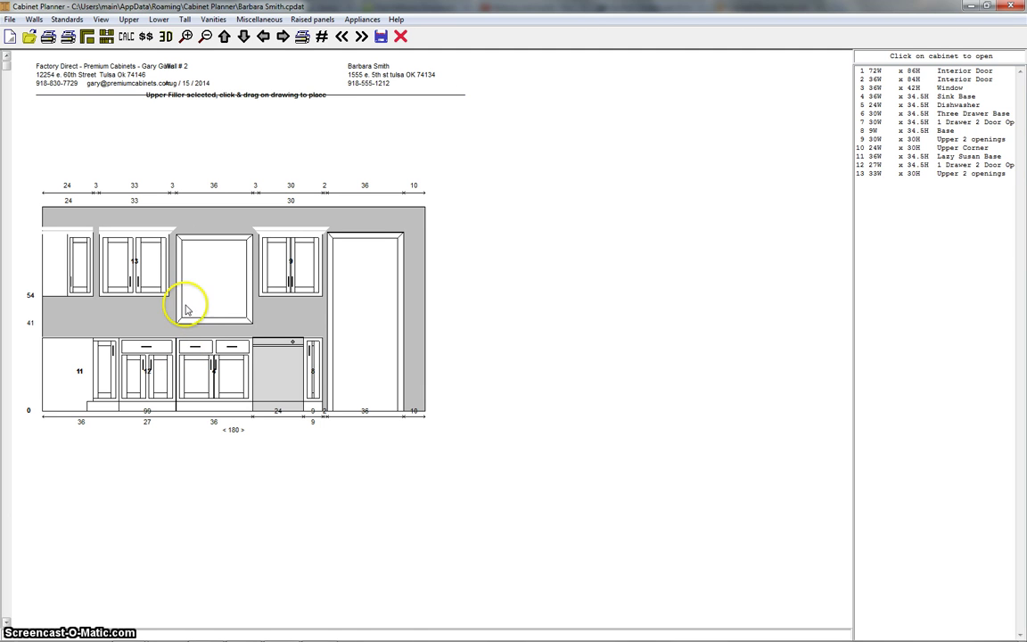
pyautogui.moveTo(188, 298); pyautogui.dragTo(233, 276)
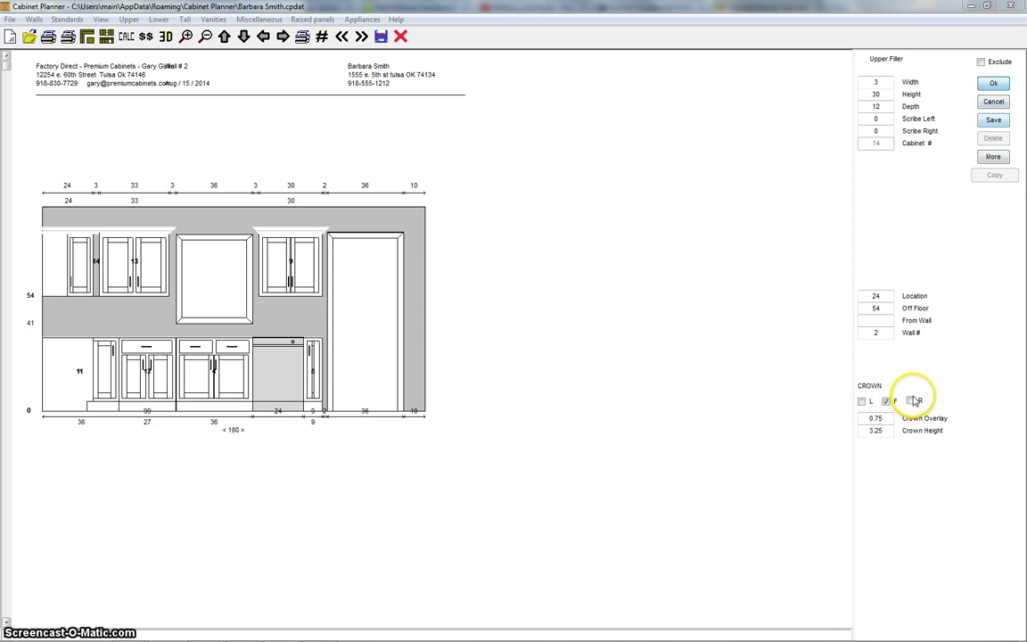
pyautogui.click(911, 400)
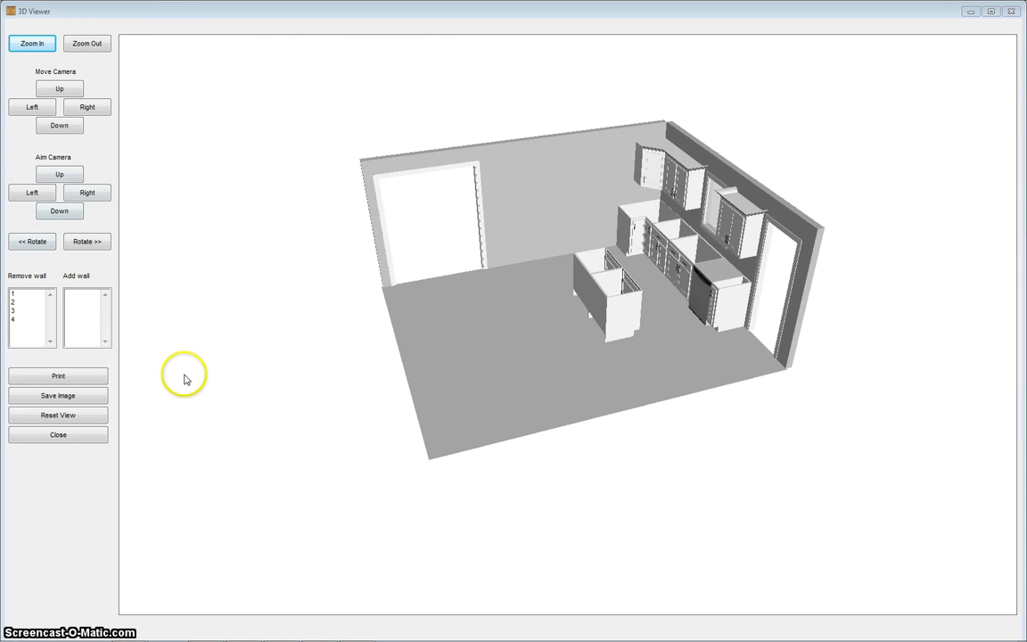
# - Rotate and zoom the 3D kitchen model, then place a stove on wall 1 beside the refrigerator
pyautogui.moveTo(184, 379); pyautogui.dragTo(890, 84)
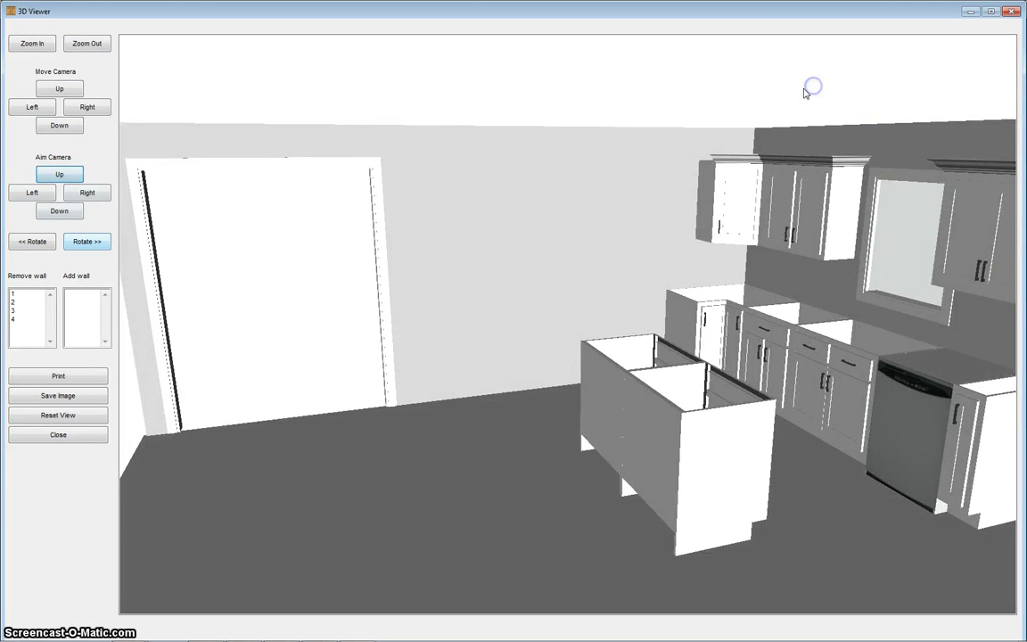
pyautogui.moveTo(806, 92); pyautogui.dragTo(894, 234)
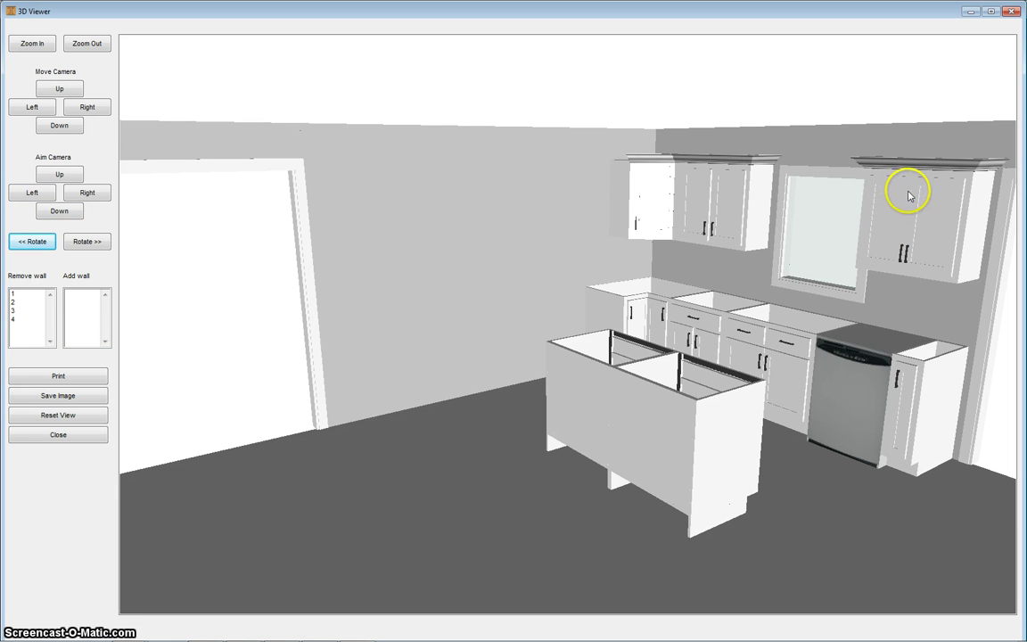
pyautogui.click(996, 87)
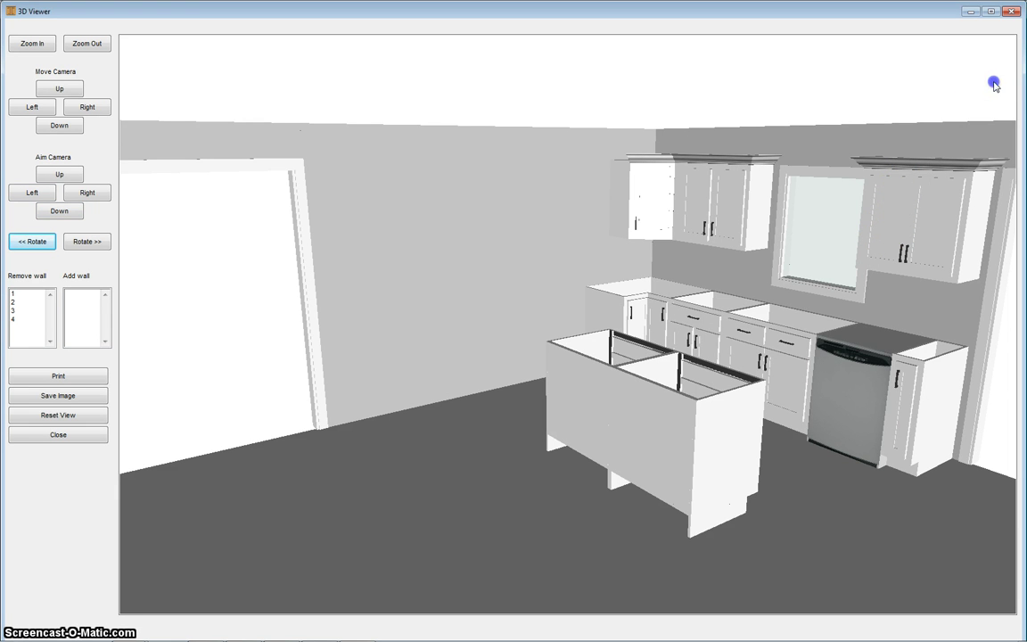
pyautogui.moveTo(982, 97)
pyautogui.mouseDown()
pyautogui.moveTo(866, 109)
pyautogui.moveTo(853, 96)
pyautogui.mouseUp()
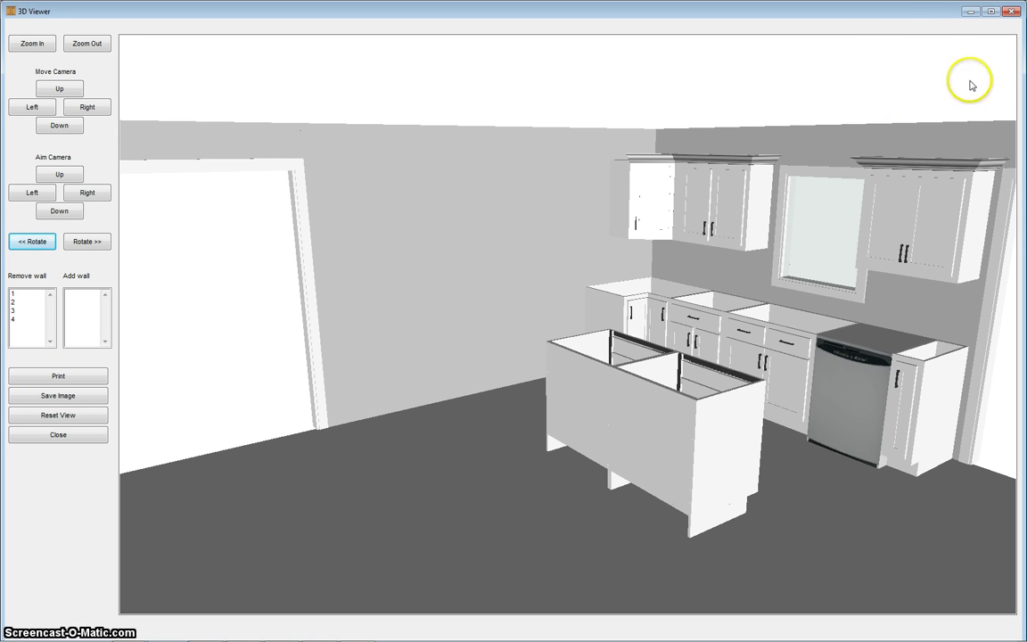
pyautogui.moveTo(971, 83)
pyautogui.mouseDown()
pyautogui.moveTo(995, 92)
pyautogui.moveTo(981, 126)
pyautogui.moveTo(961, 115)
pyautogui.moveTo(754, 171)
pyautogui.moveTo(557, 177)
pyautogui.mouseUp()
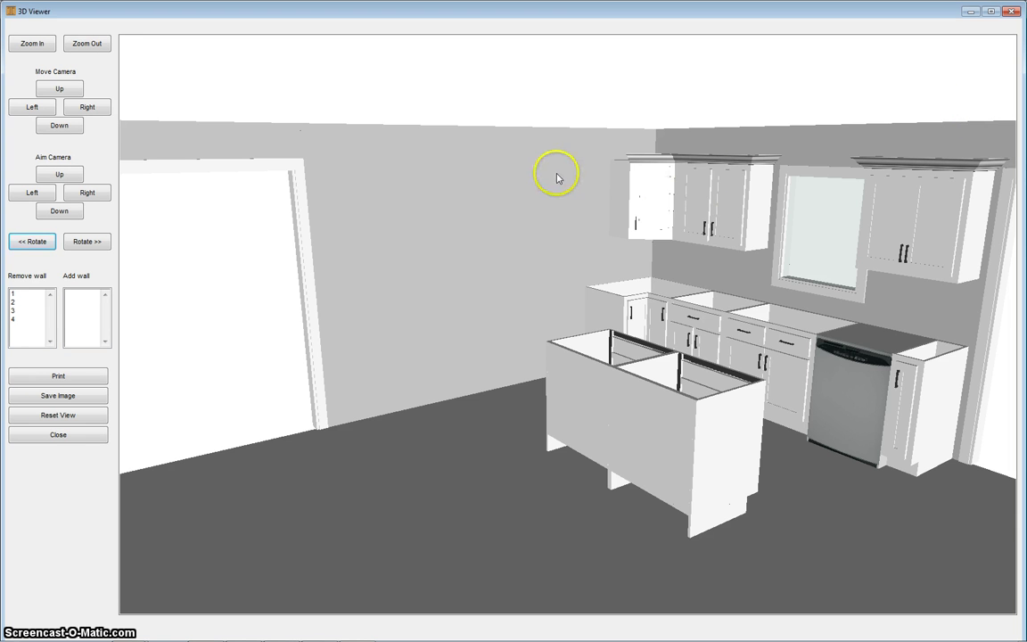
pyautogui.moveTo(322, 174); pyautogui.dragTo(239, 25)
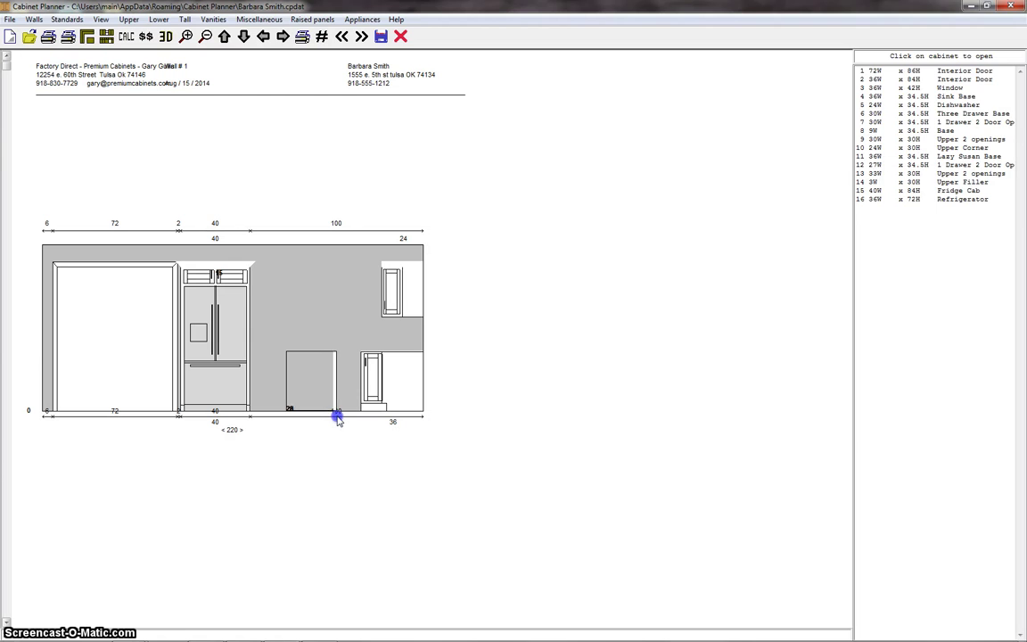
pyautogui.click(338, 416)
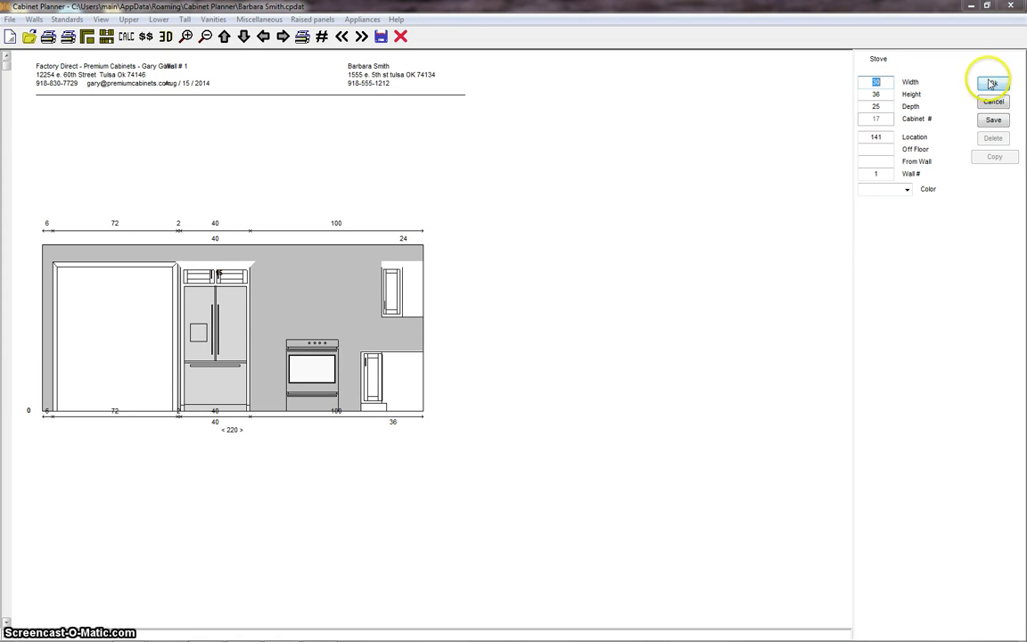
# - Make the 30-inch stove Stainless and confirm it as item 17 on wall 1
pyautogui.click(987, 85)
pyautogui.click(907, 189)
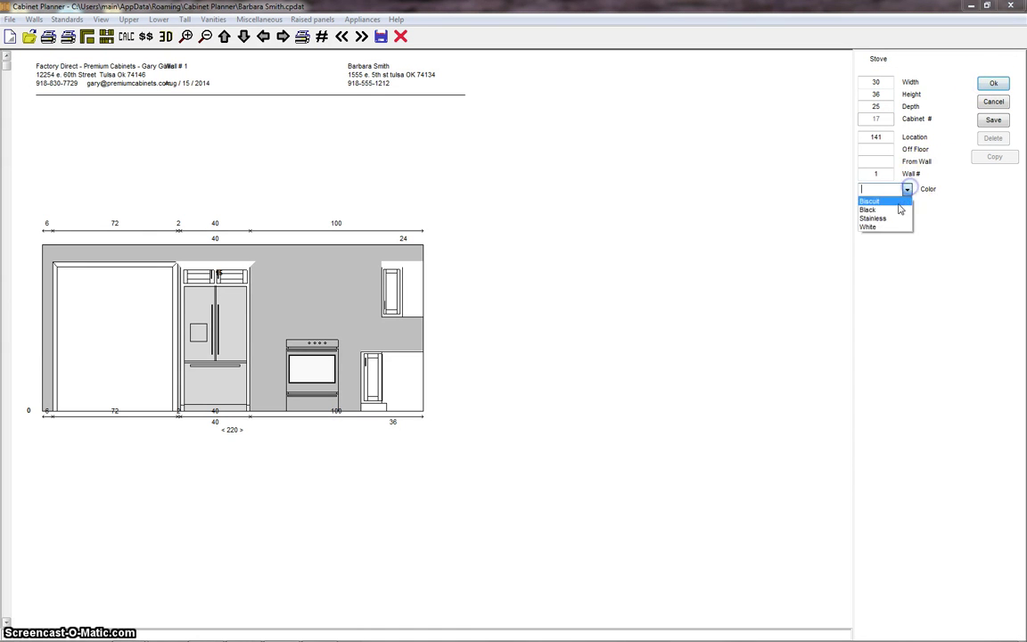
pyautogui.click(887, 216)
pyautogui.click(991, 85)
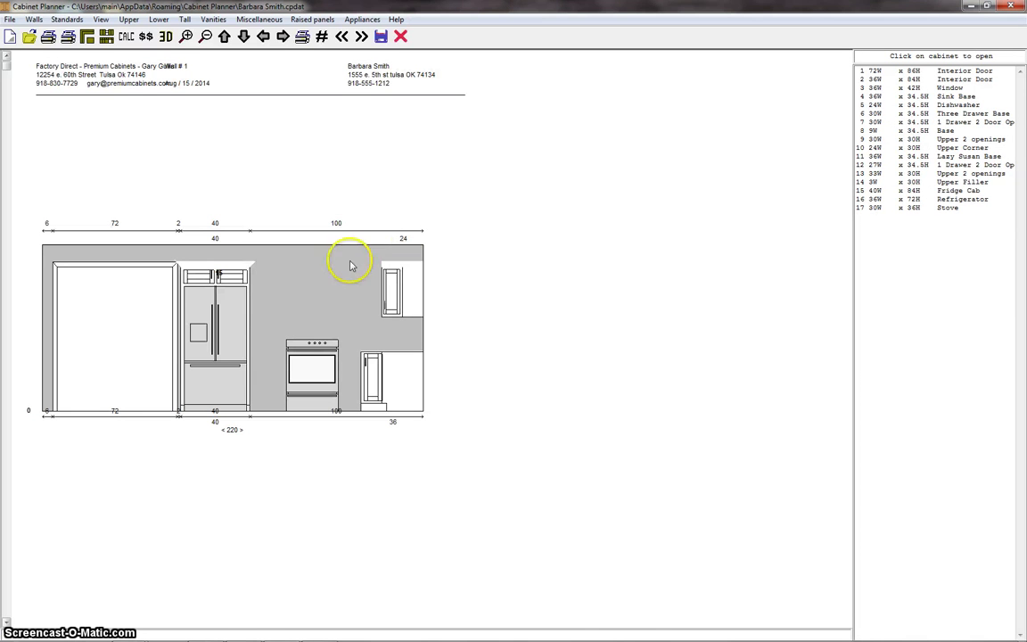
pyautogui.click(215, 355)
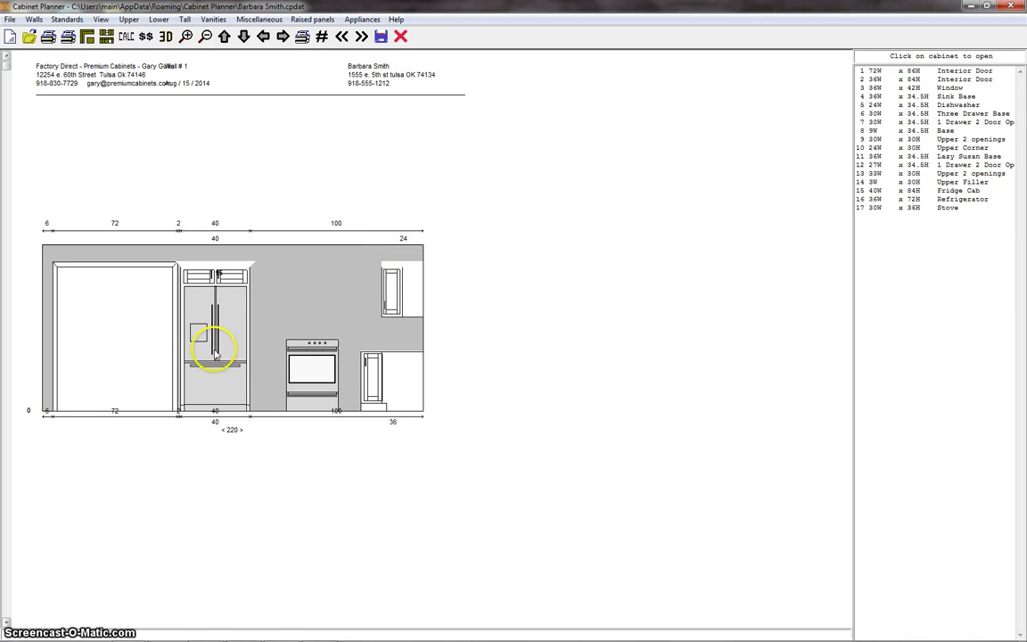
pyautogui.click(309, 382)
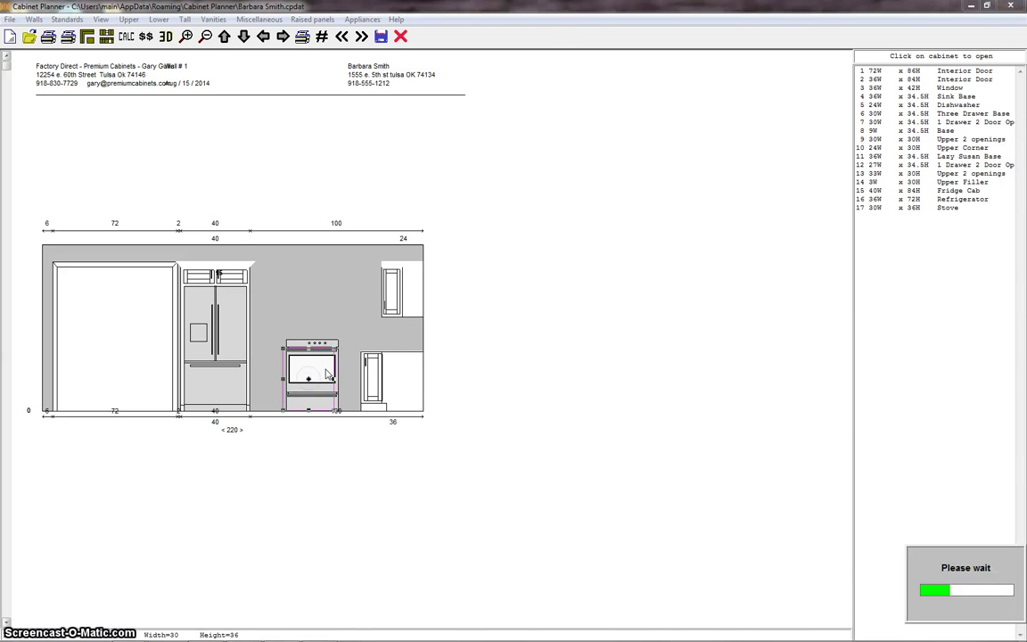
pyautogui.click(494, 245)
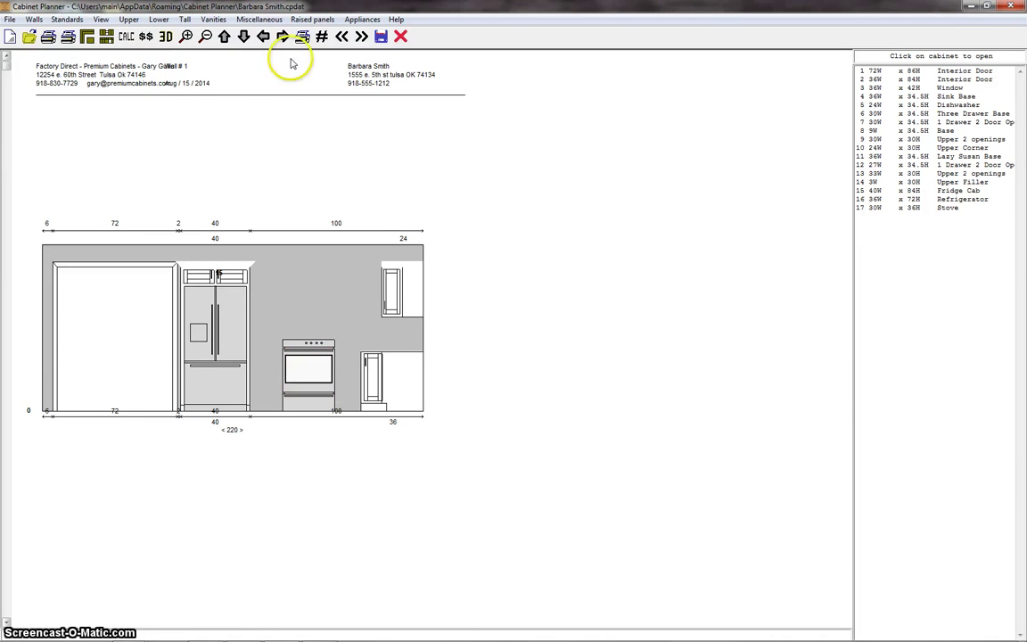
# - Add a Stainless 30 x 15 microwave above the stove, 54 inches off the floor
pyautogui.click(357, 19)
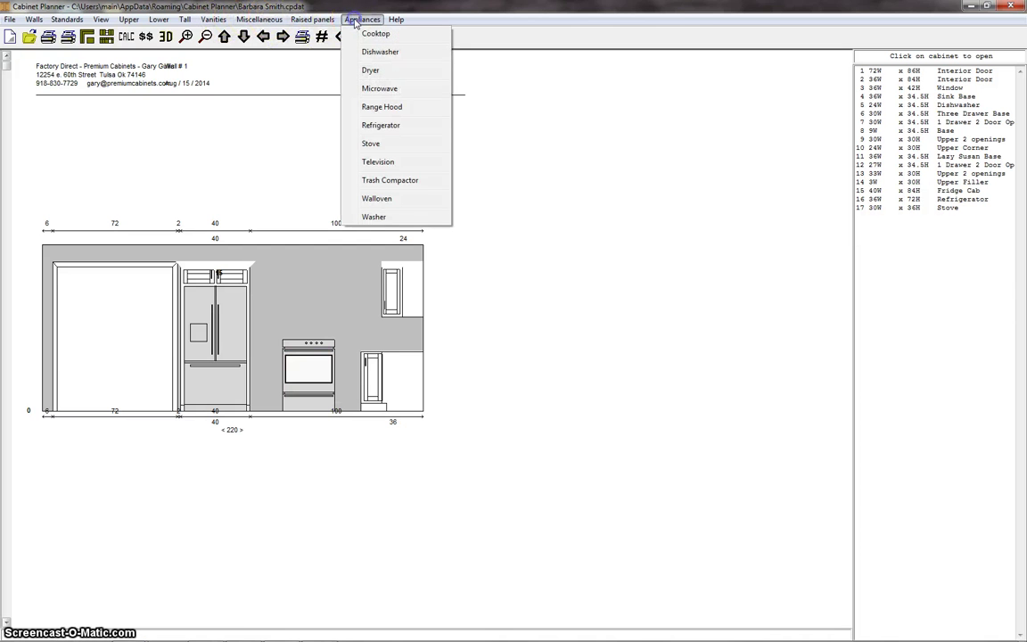
pyautogui.click(367, 88)
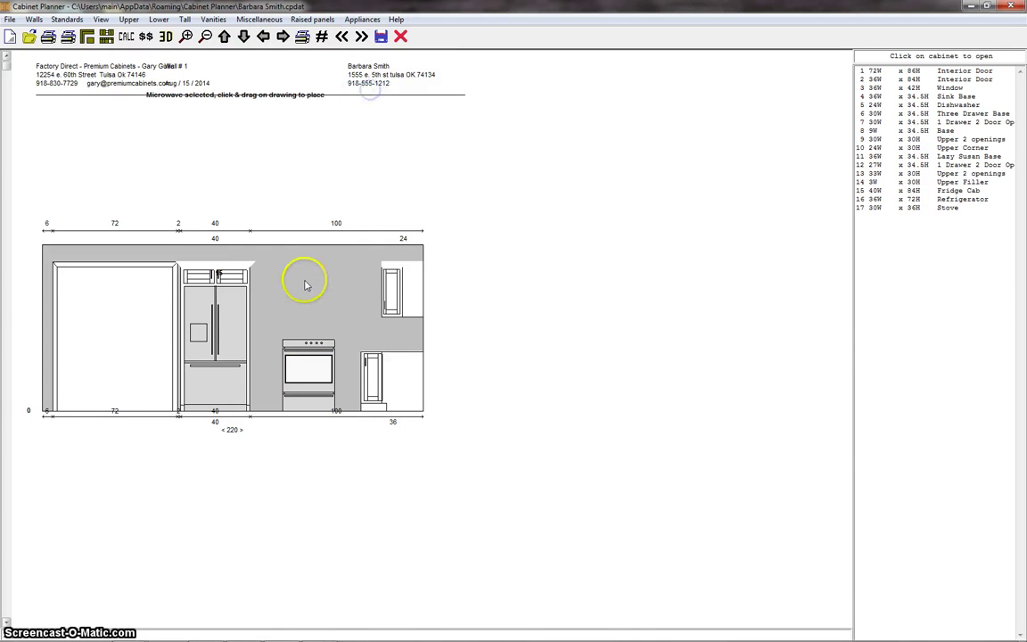
pyautogui.moveTo(287, 359); pyautogui.dragTo(337, 360)
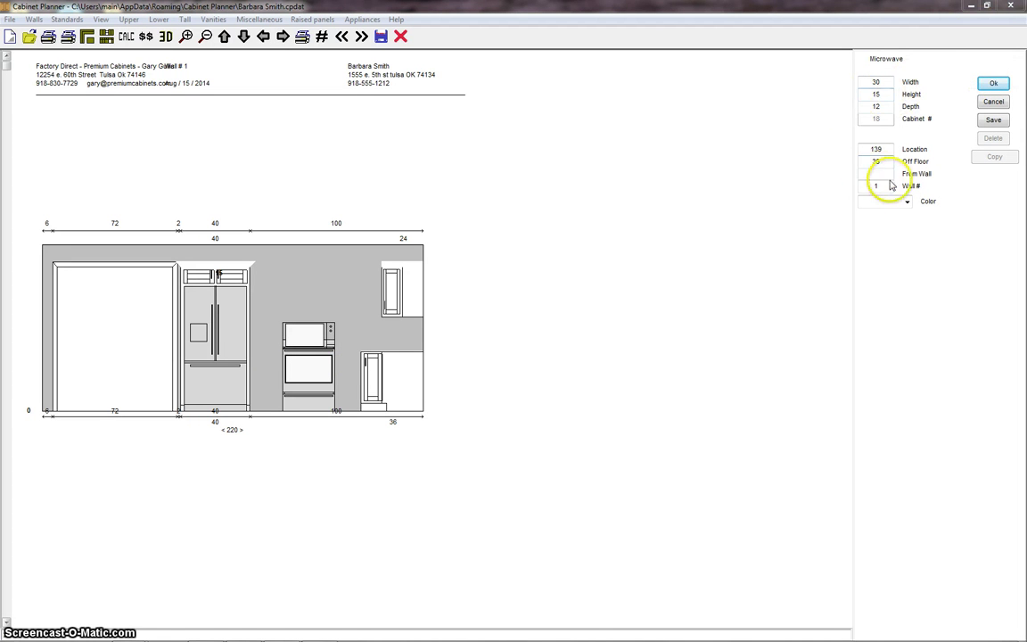
pyautogui.click(906, 201)
pyautogui.click(887, 228)
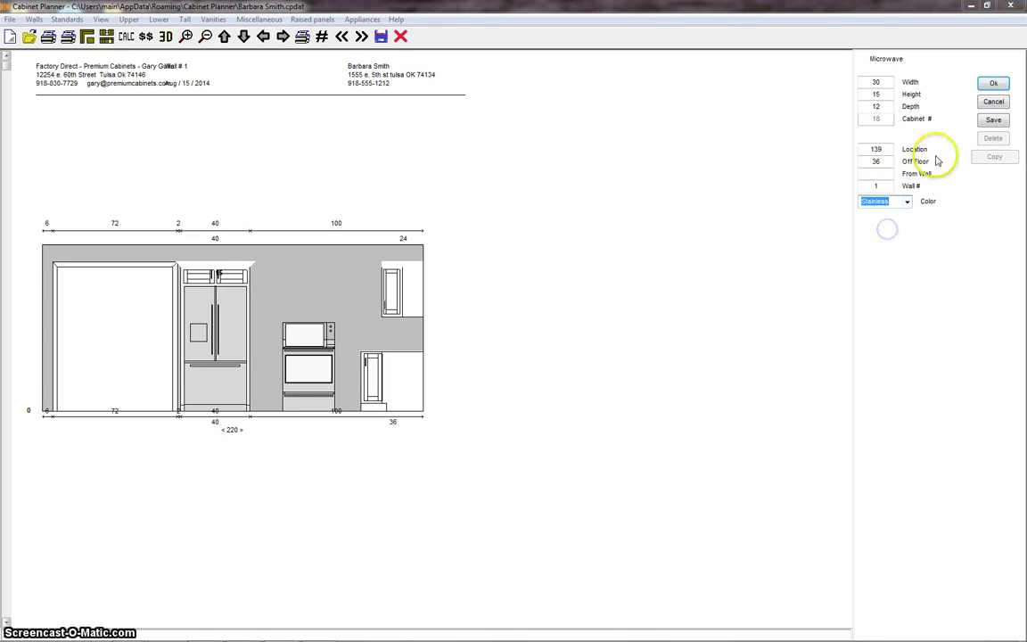
pyautogui.click(886, 163)
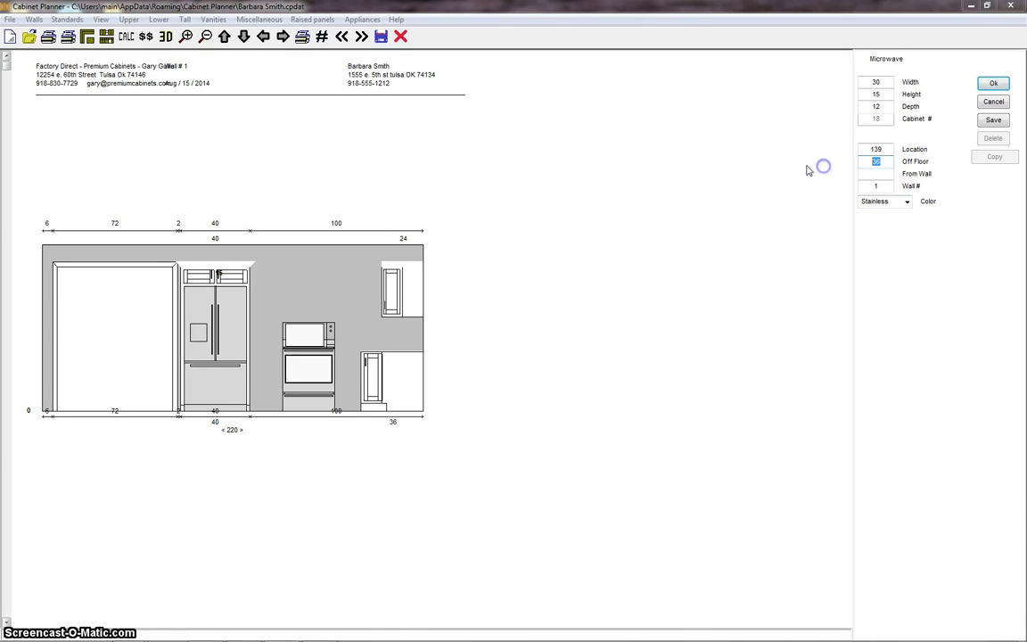
pyautogui.click(885, 95)
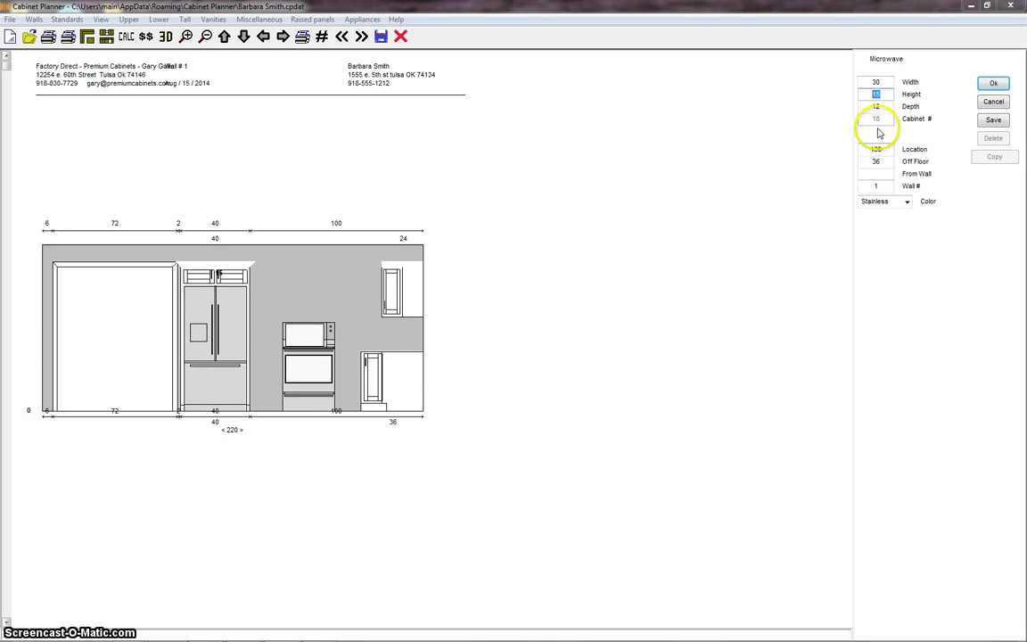
pyautogui.click(882, 161)
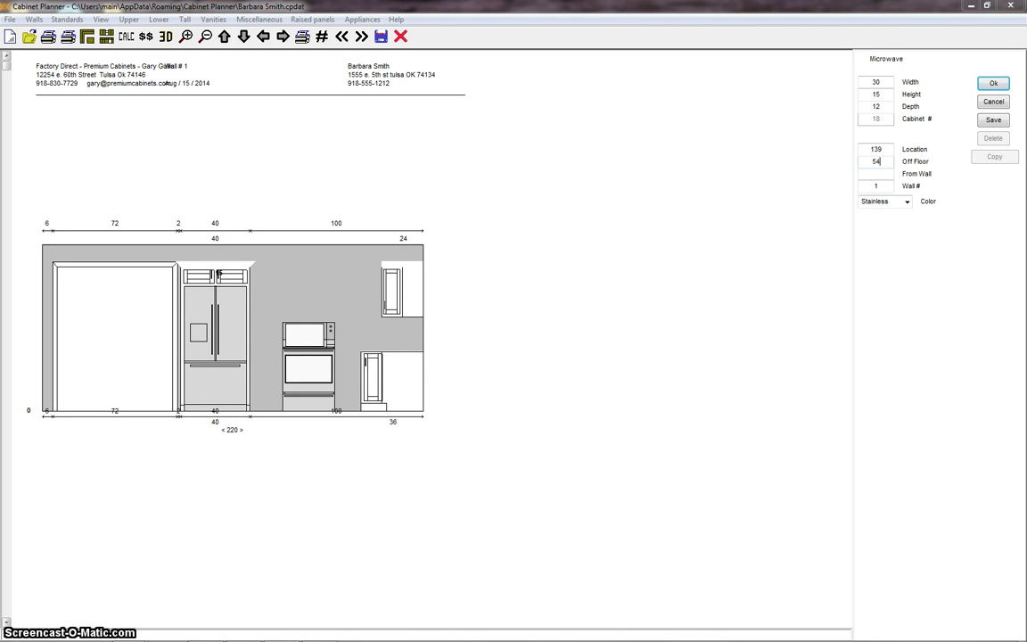
pyautogui.write('54')
pyautogui.press('Tab')
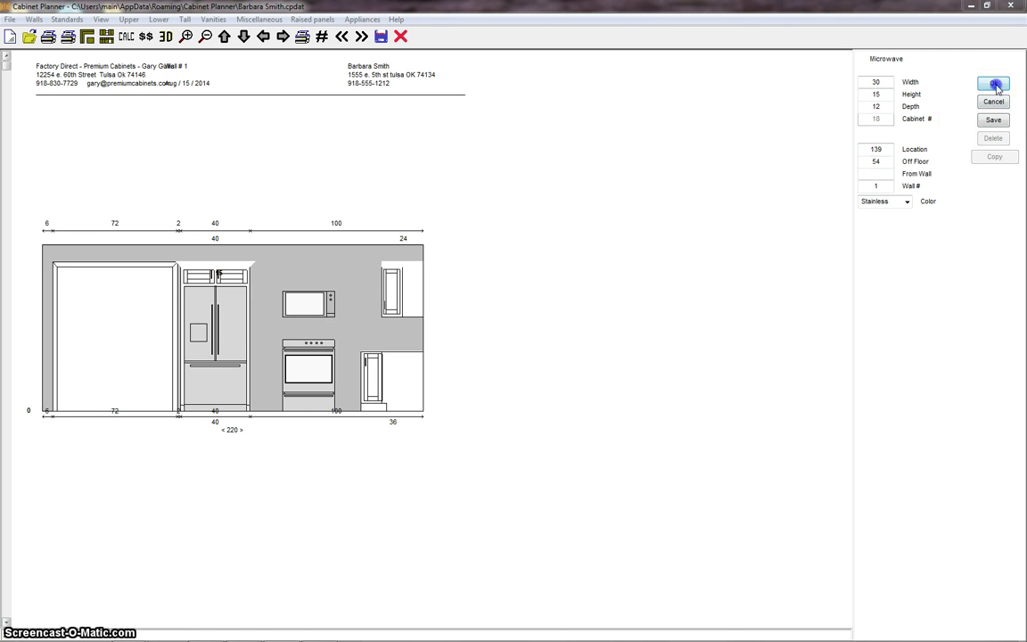
pyautogui.click(992, 120)
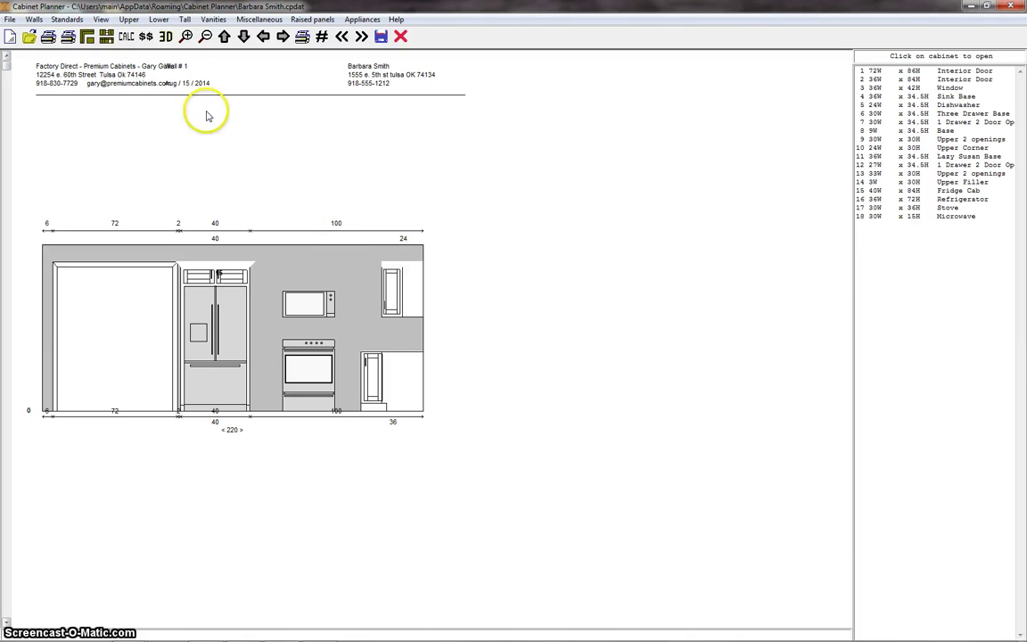
# - Place a 30-inch two-door upper cabinet at location 166 with Crown F, right of the microwave
pyautogui.click(130, 19)
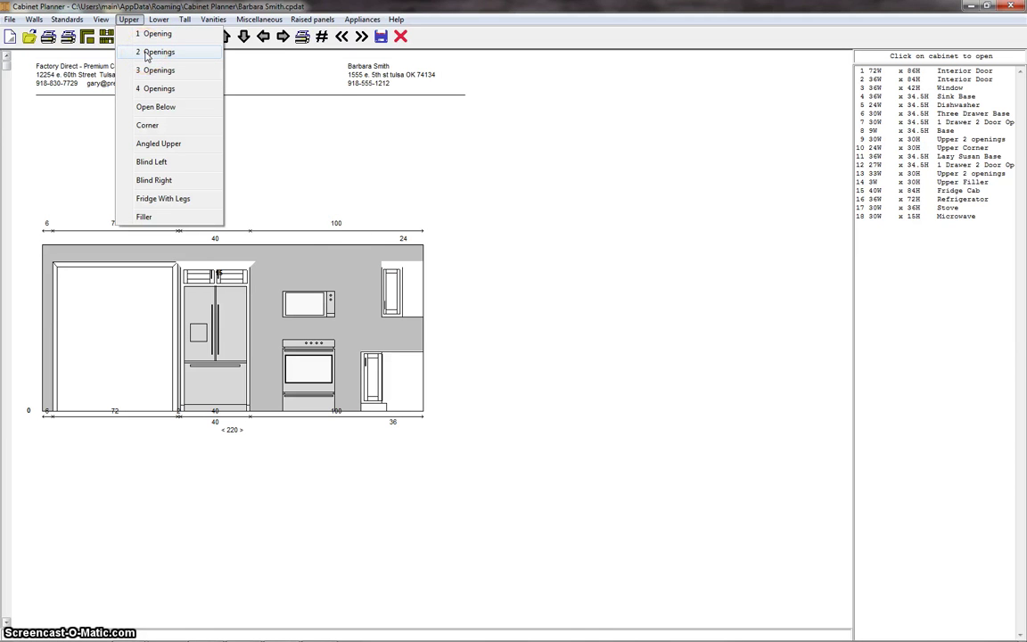
pyautogui.click(149, 52)
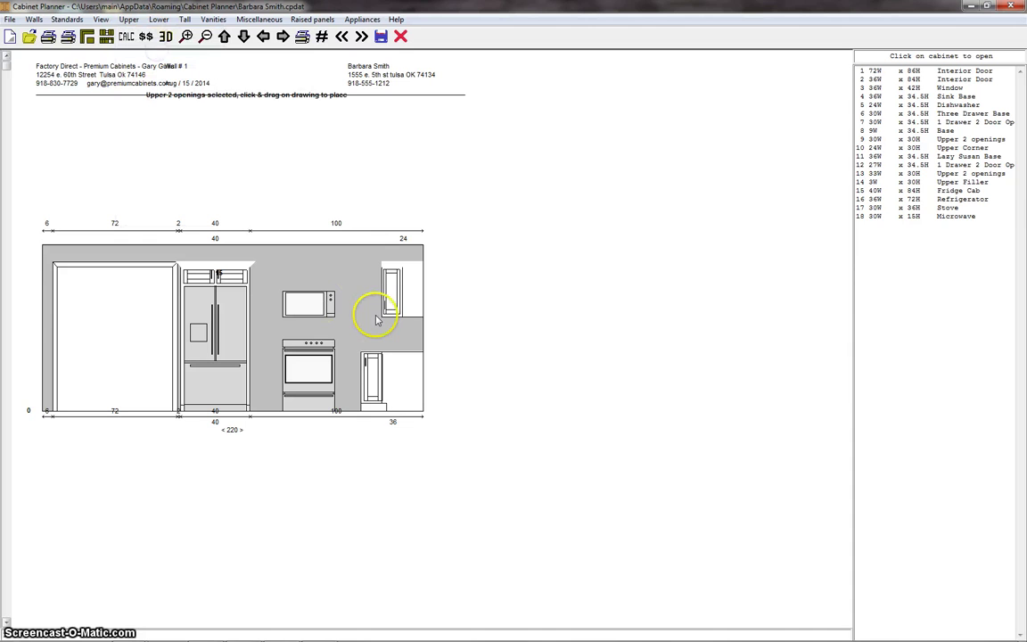
pyautogui.moveTo(384, 308); pyautogui.dragTo(328, 310)
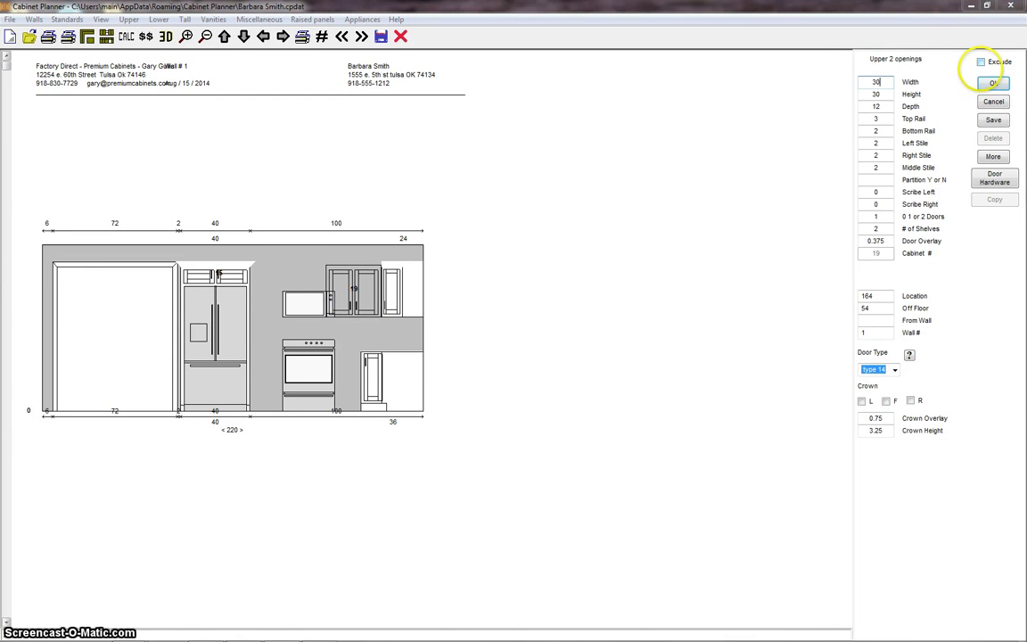
pyautogui.moveTo(872, 295); pyautogui.dragTo(819, 297)
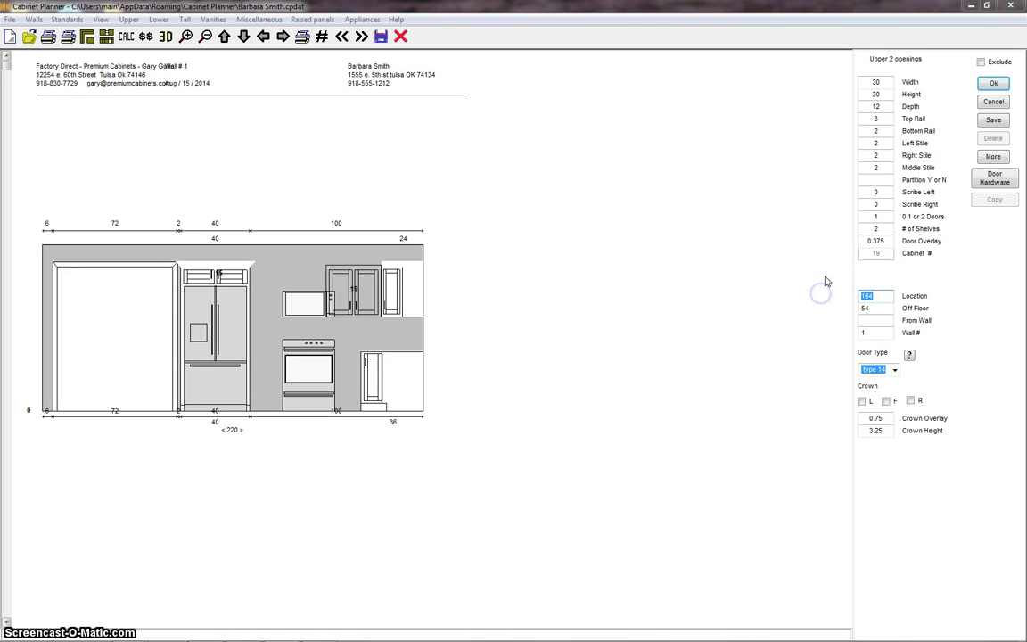
pyautogui.write('166')
pyautogui.press('Tab')
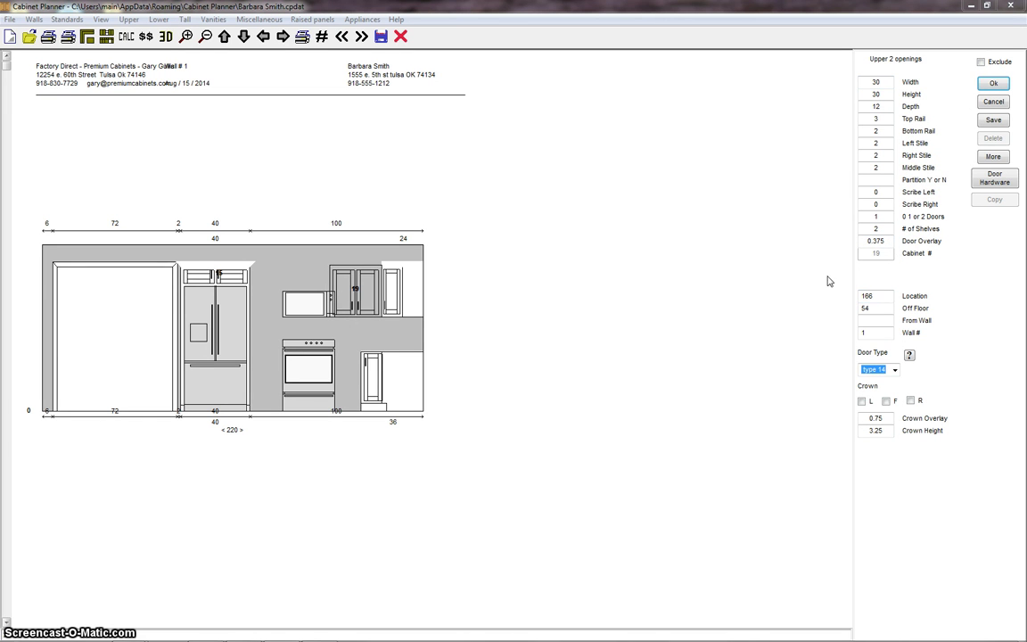
pyautogui.click(886, 401)
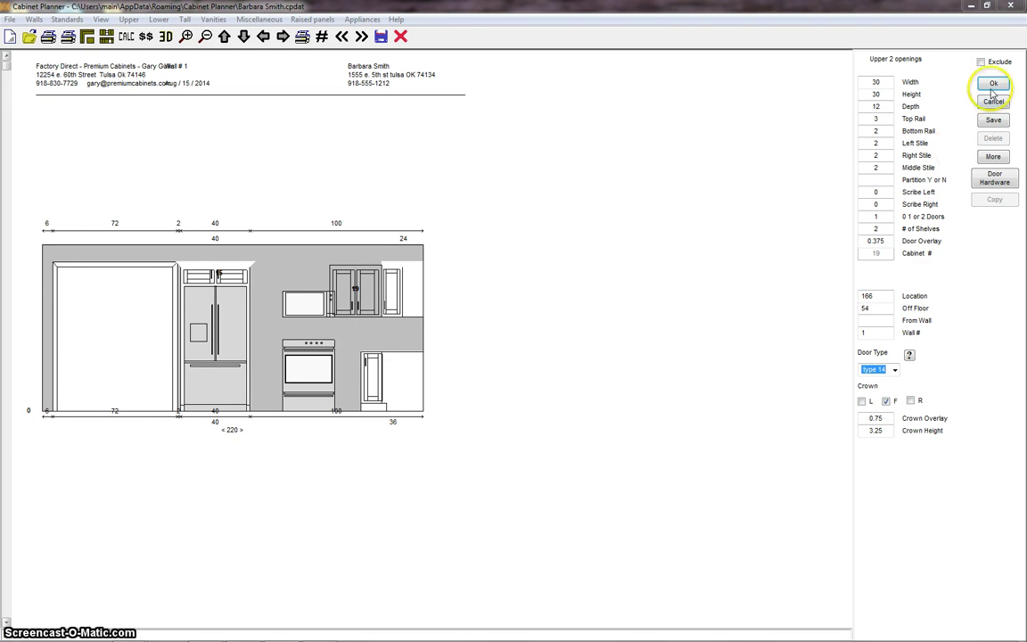
pyautogui.click(994, 120)
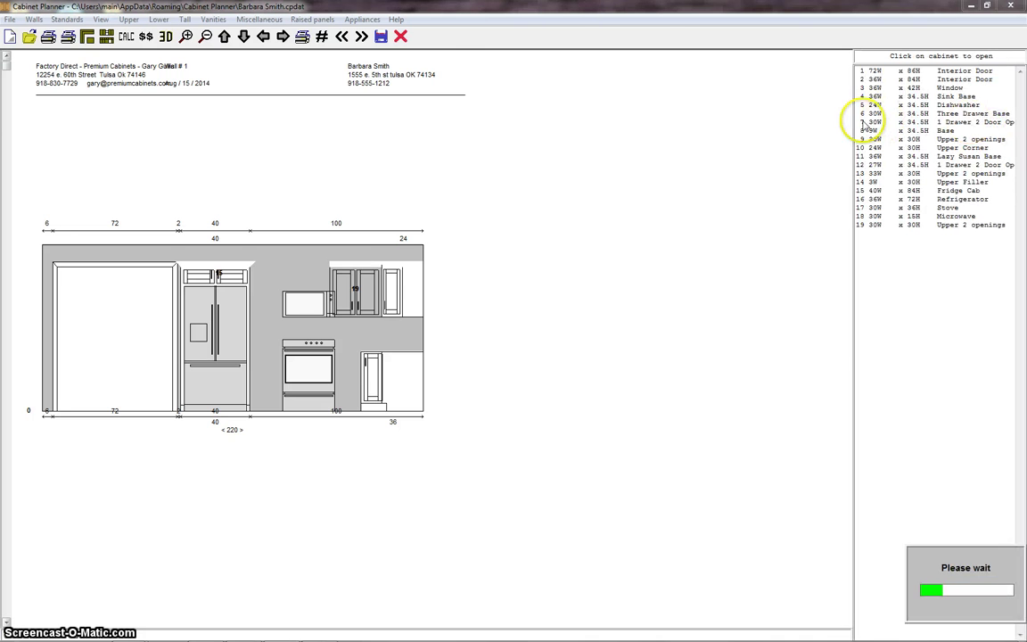
# - Move the stove slightly left and line the microwave up above it
pyautogui.click(301, 398)
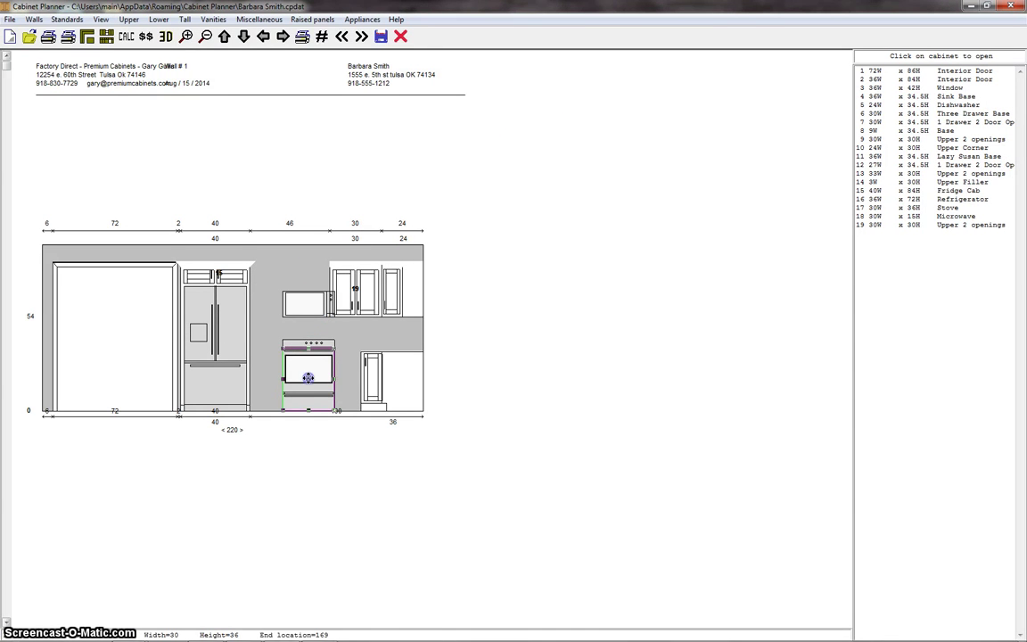
pyautogui.click(308, 306)
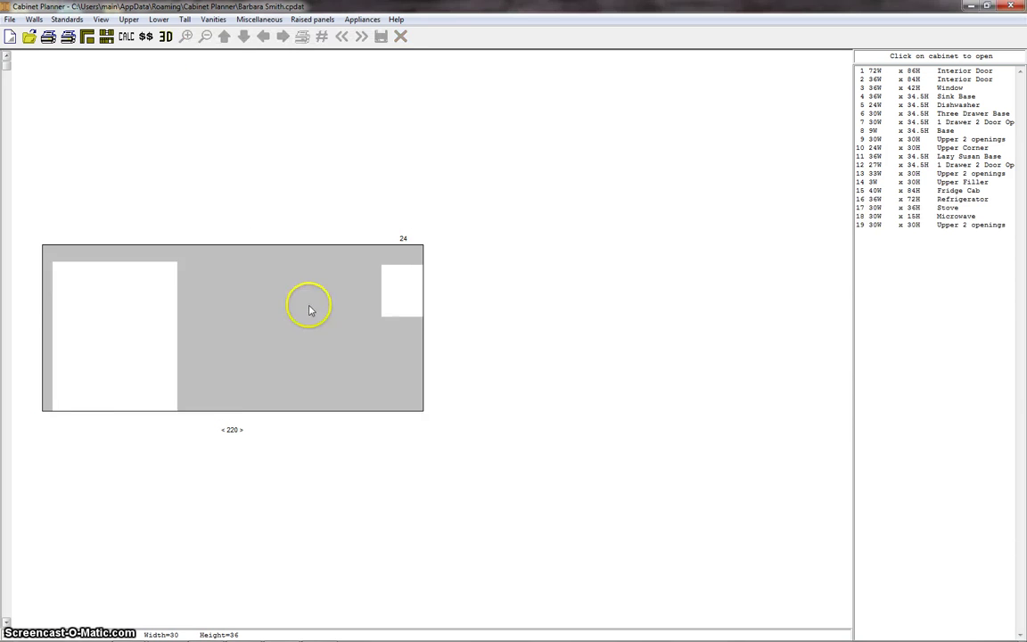
pyautogui.moveTo(308, 304); pyautogui.dragTo(305, 306)
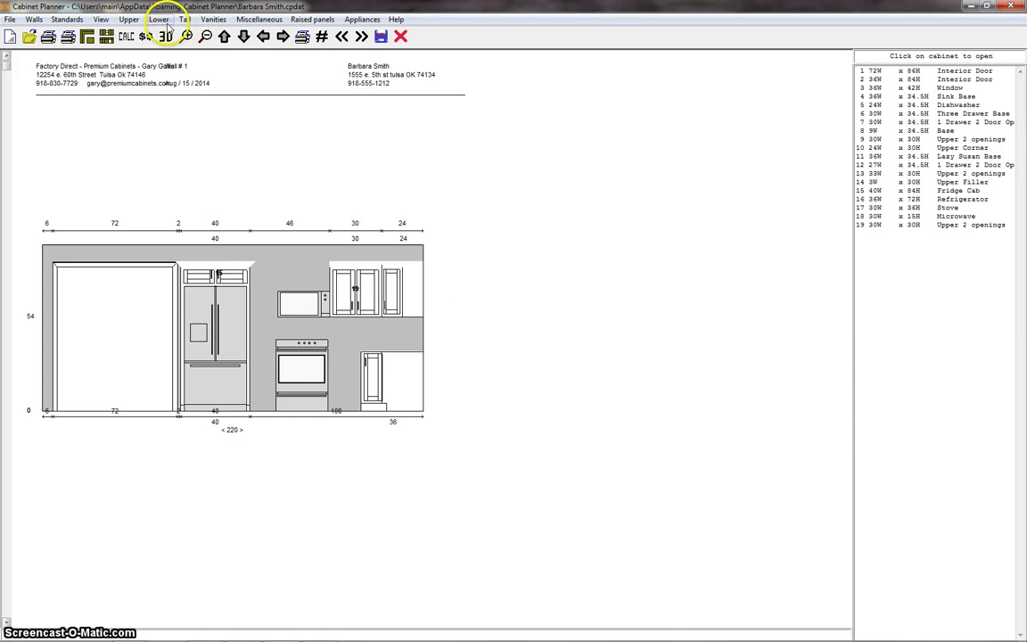
# - Add a 15-inch one-opening upper cabinet beside the fridge cabinet, with its door pull on the right
pyautogui.click(129, 19)
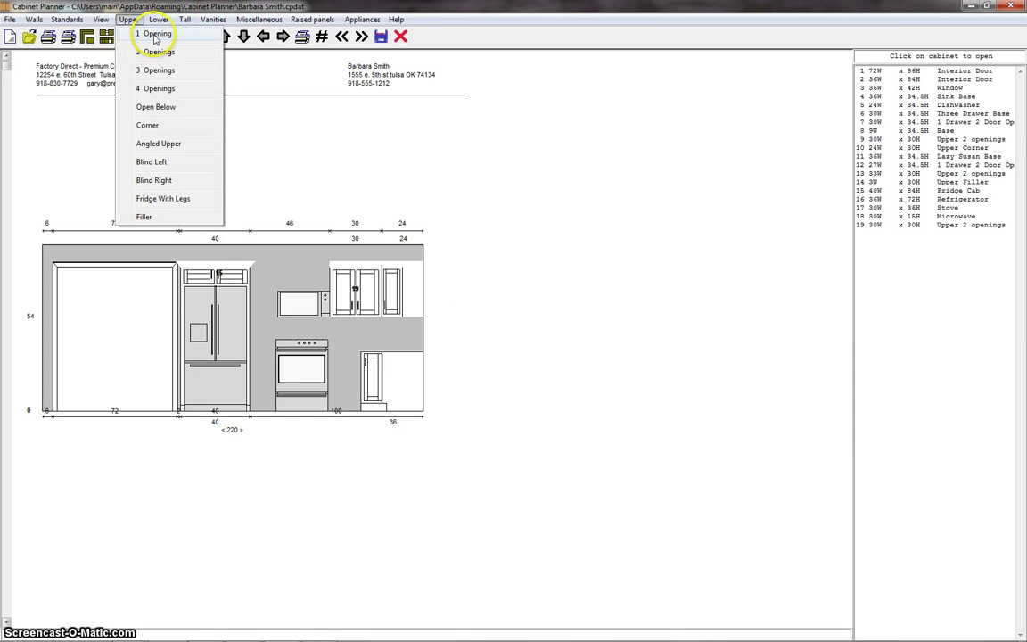
pyautogui.click(157, 35)
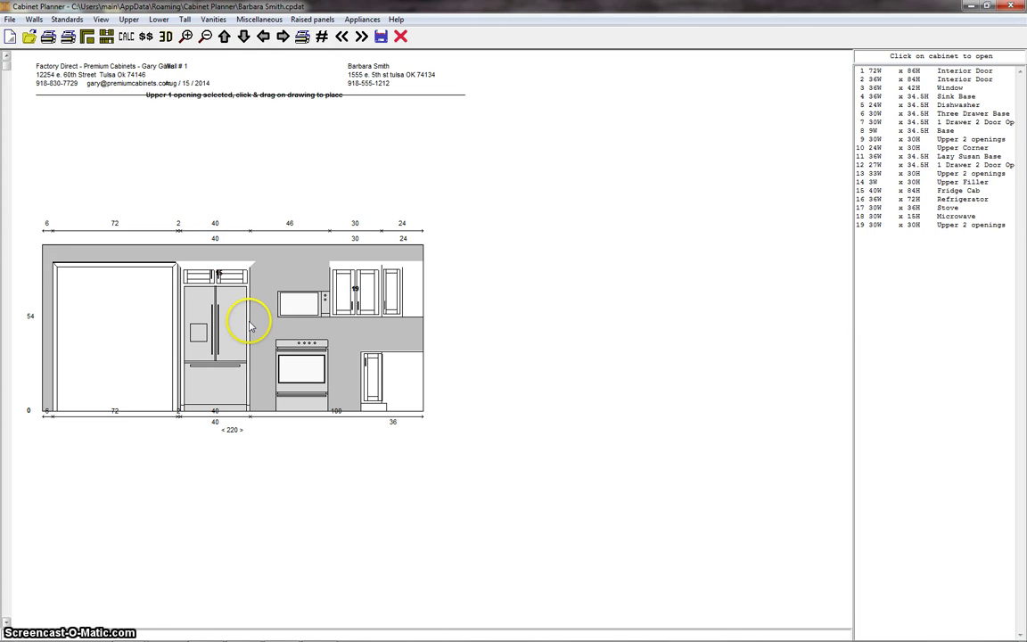
pyautogui.moveTo(252, 328); pyautogui.dragTo(266, 323)
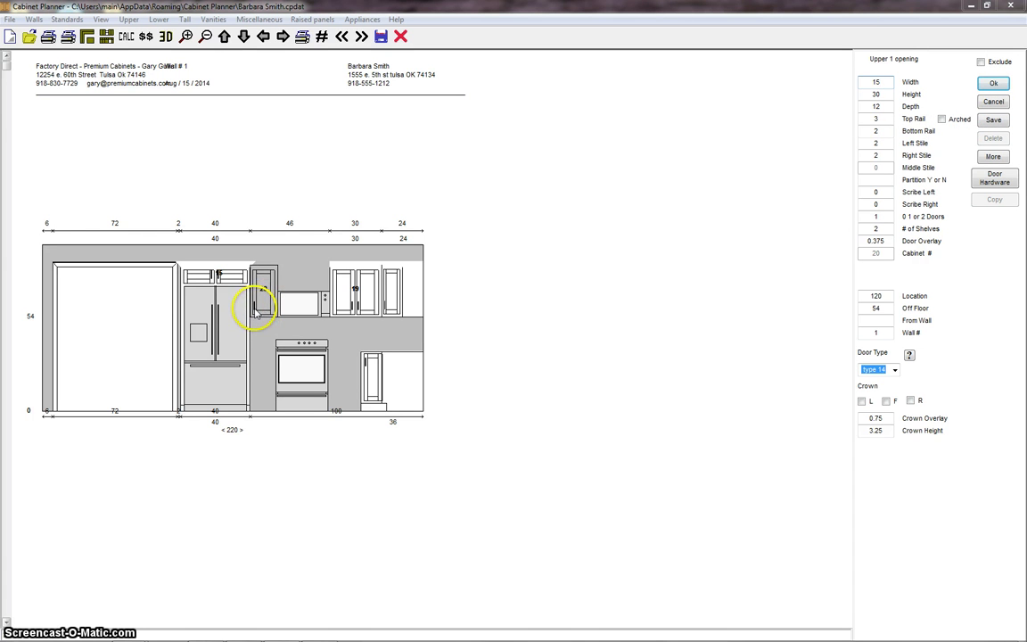
pyautogui.click(997, 180)
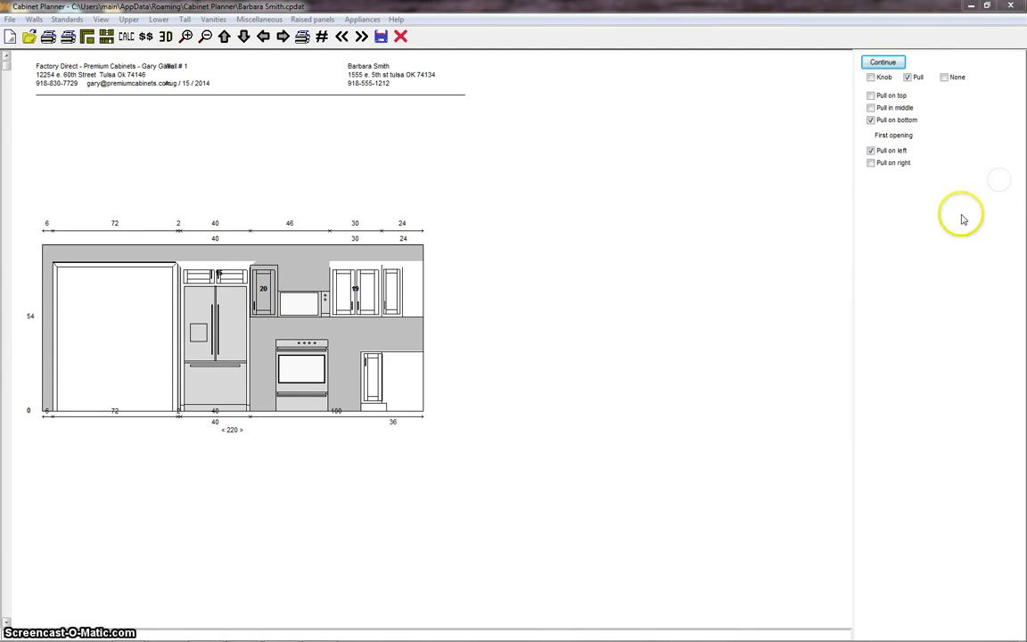
pyautogui.click(871, 164)
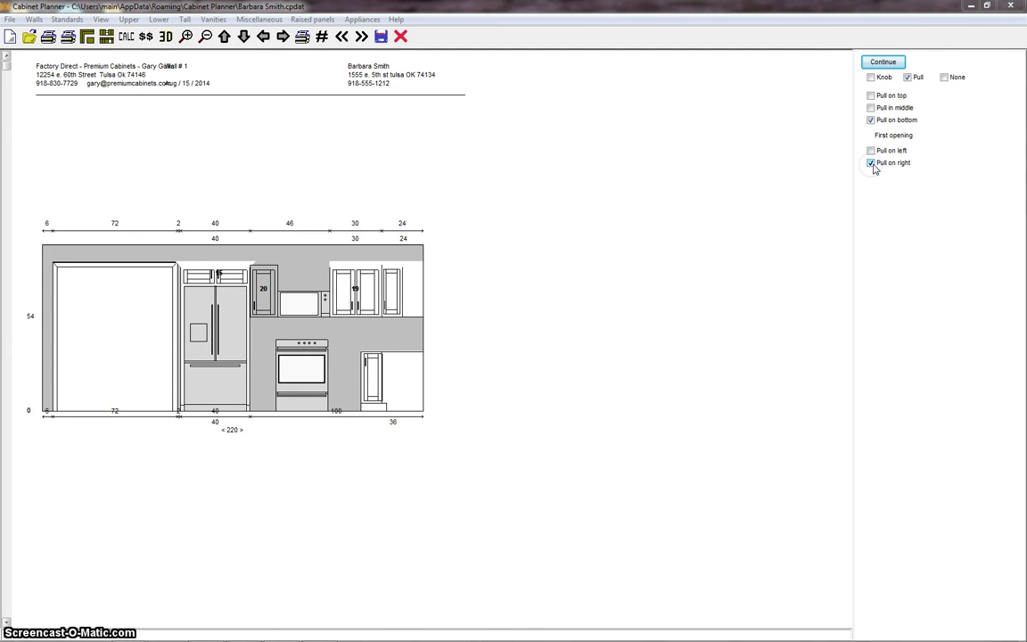
pyautogui.click(871, 150)
pyautogui.click(883, 61)
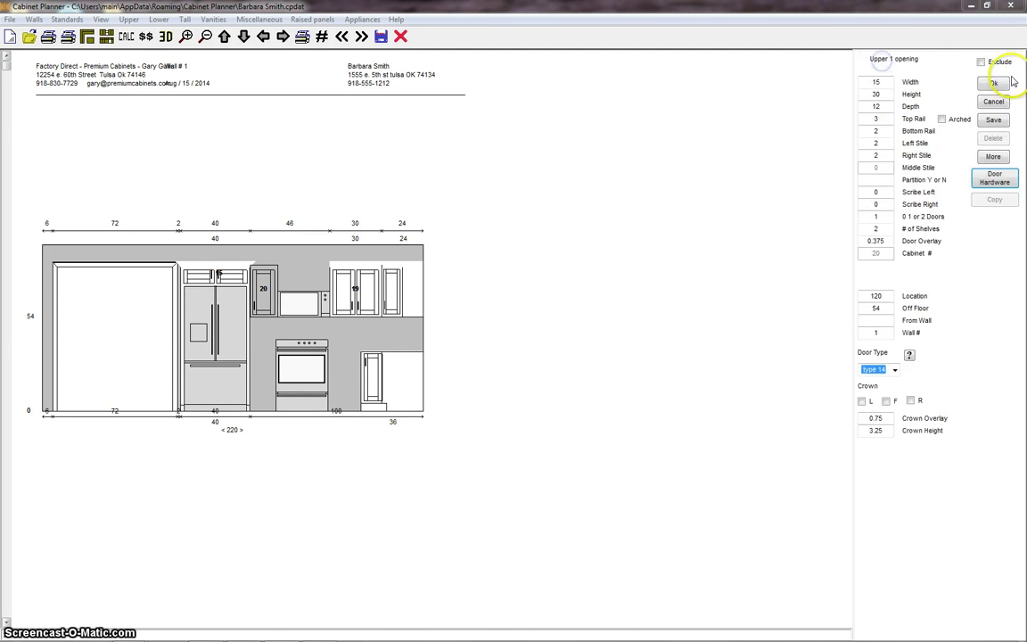
pyautogui.click(992, 82)
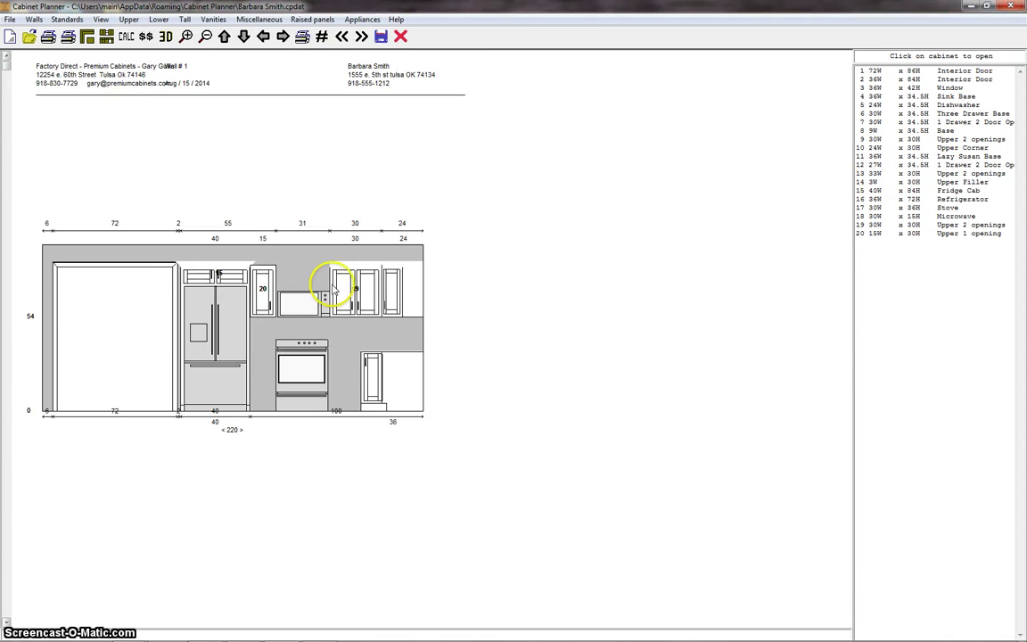
pyautogui.click(260, 301)
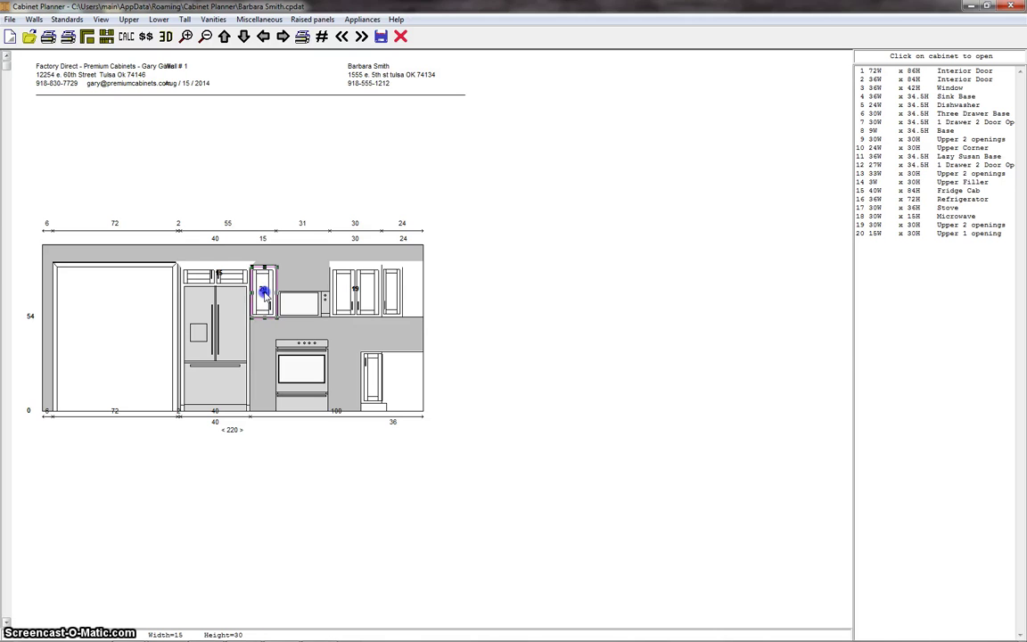
# - Nudge cabinet 20 one inch right, leaving a 1-inch gap beside the fridge cabinet
pyautogui.moveTo(263, 291); pyautogui.dragTo(266, 292)
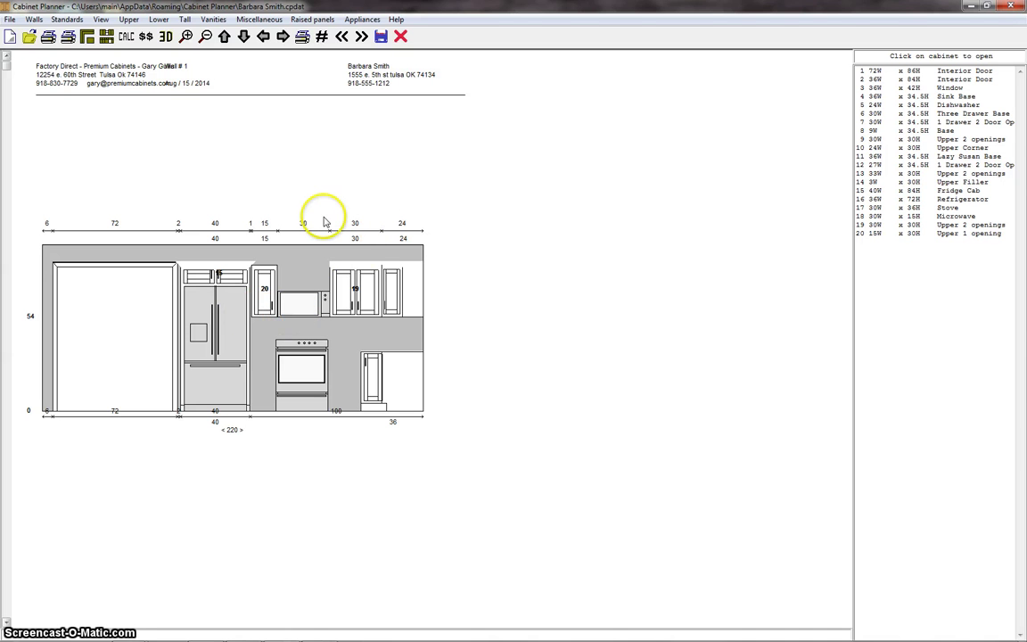
# - Place a 1x30 upper filler with front crown beside cabinet 20, then save cabinet 20 unchanged
pyautogui.click(129, 18)
pyautogui.click(142, 217)
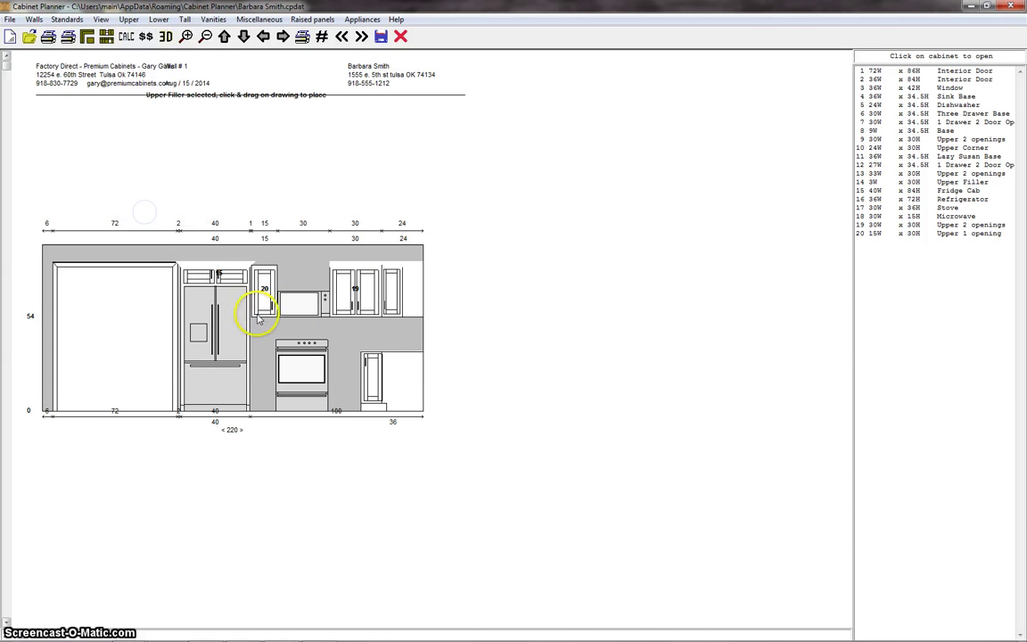
pyautogui.moveTo(251, 318); pyautogui.dragTo(257, 284)
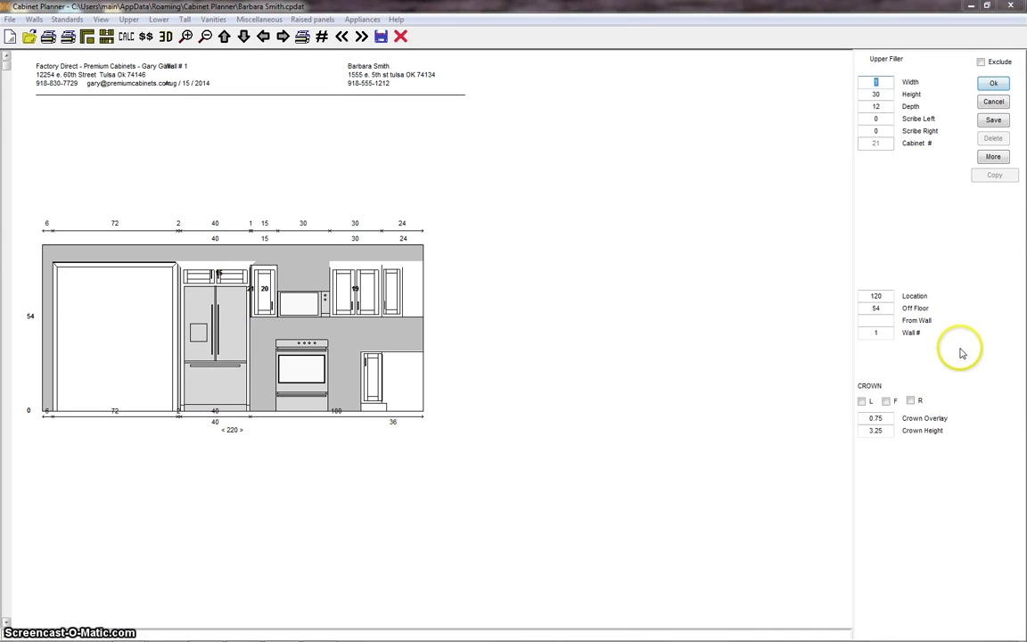
pyautogui.click(885, 400)
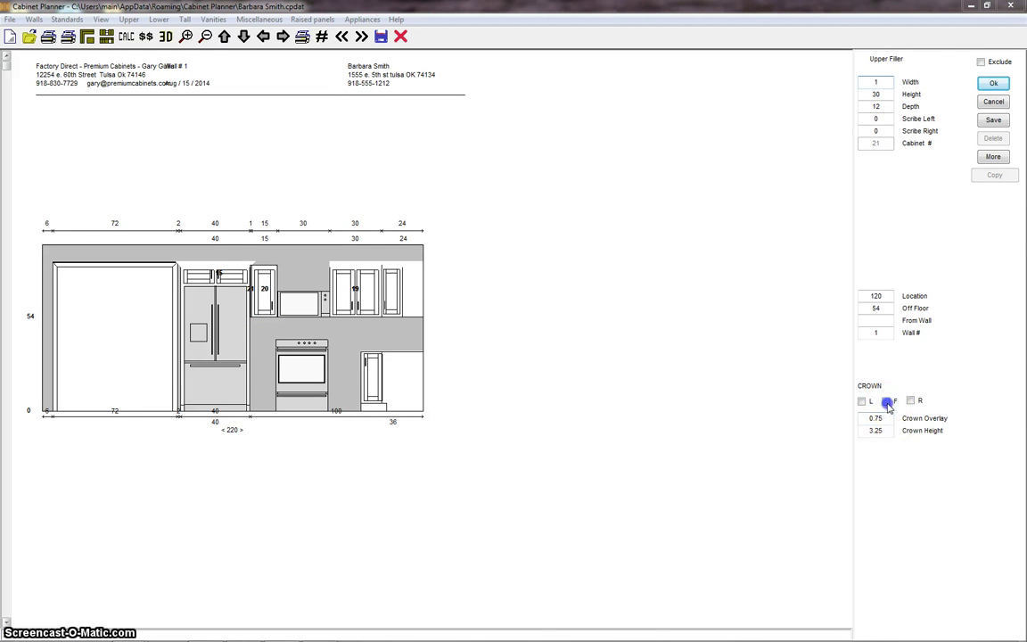
pyautogui.click(993, 120)
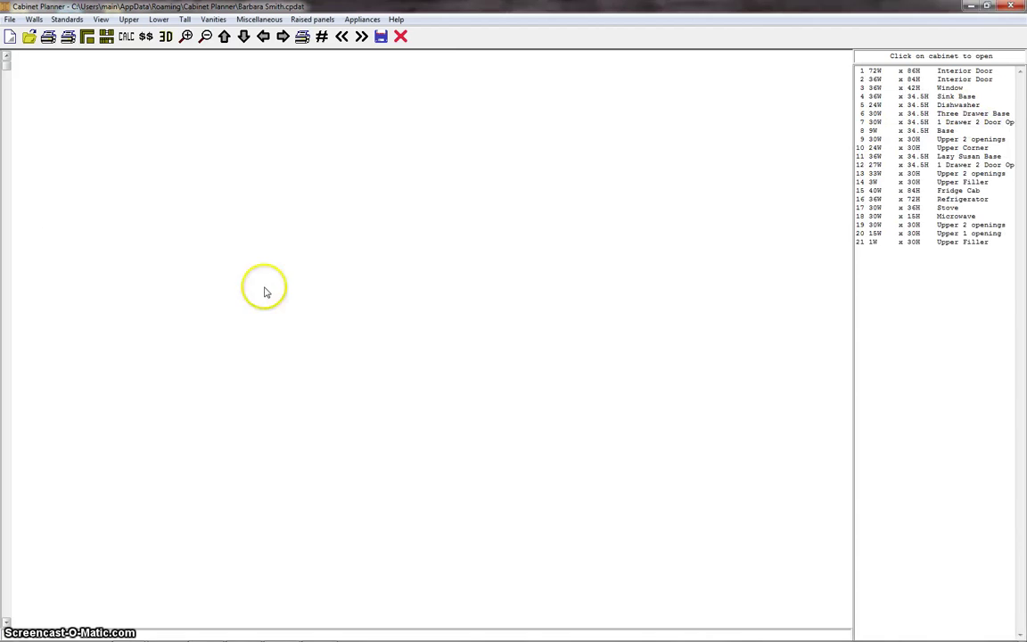
pyautogui.click(264, 287)
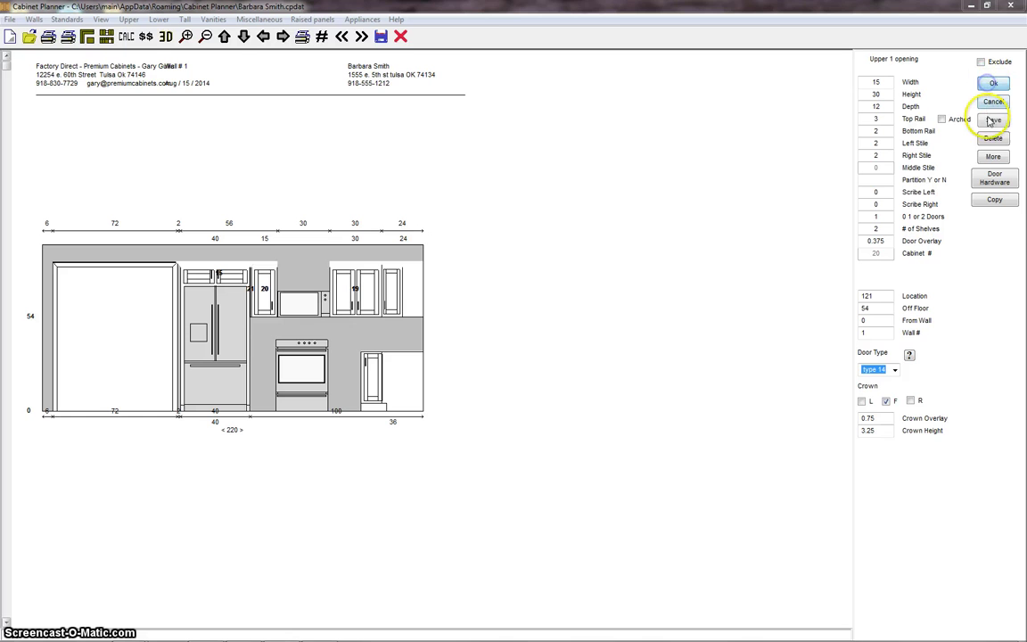
pyautogui.click(992, 122)
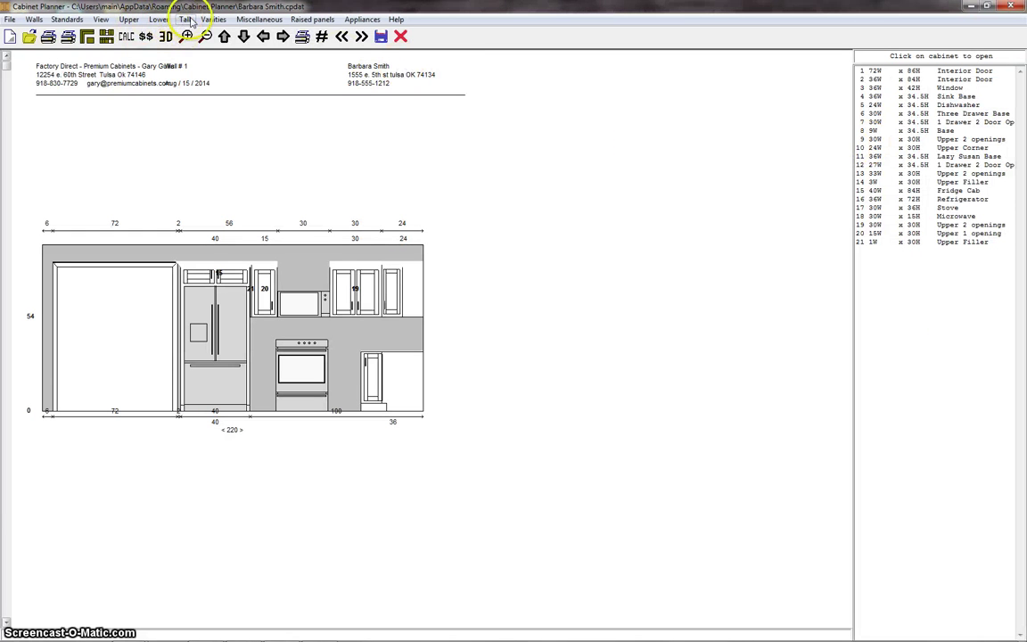
# - Add a 30-wide two-door upper above the microwave: 69 off floor, 15 high, front crown
pyautogui.click(129, 20)
pyautogui.click(145, 53)
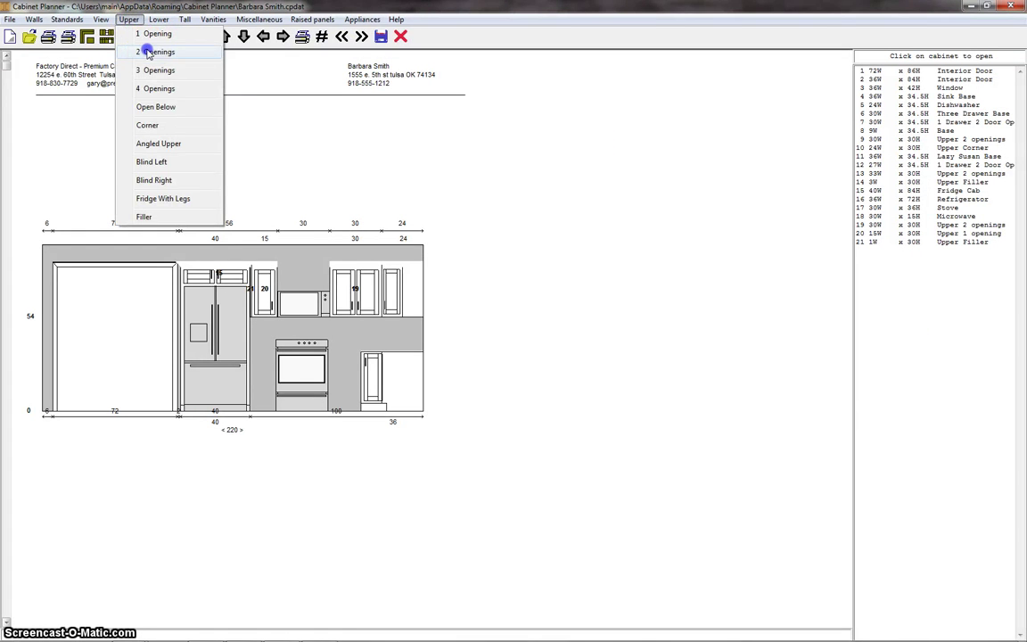
pyautogui.moveTo(280, 283); pyautogui.dragTo(327, 282)
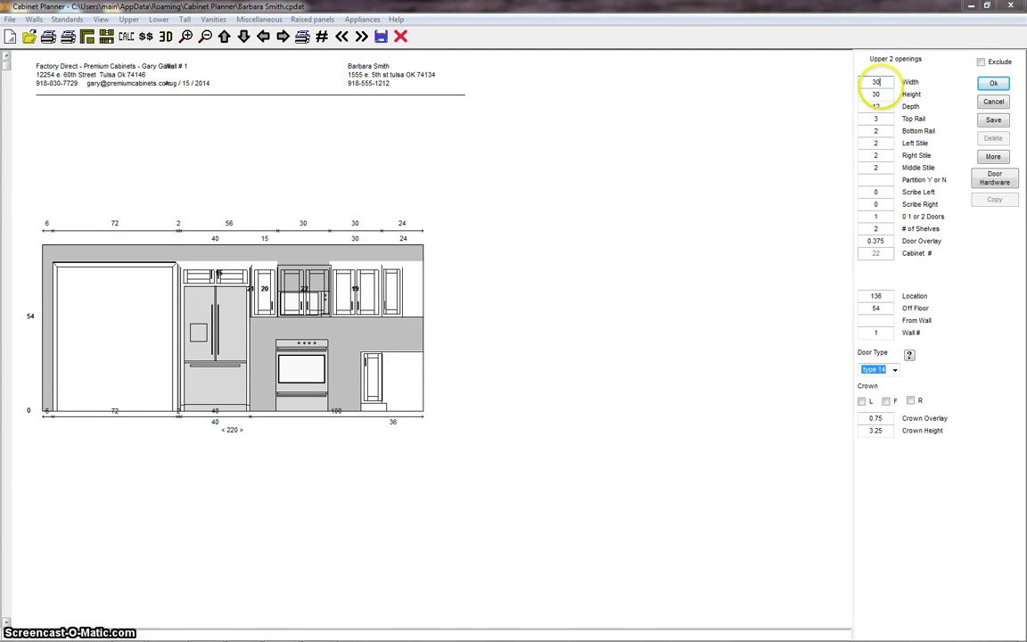
pyautogui.click(881, 81)
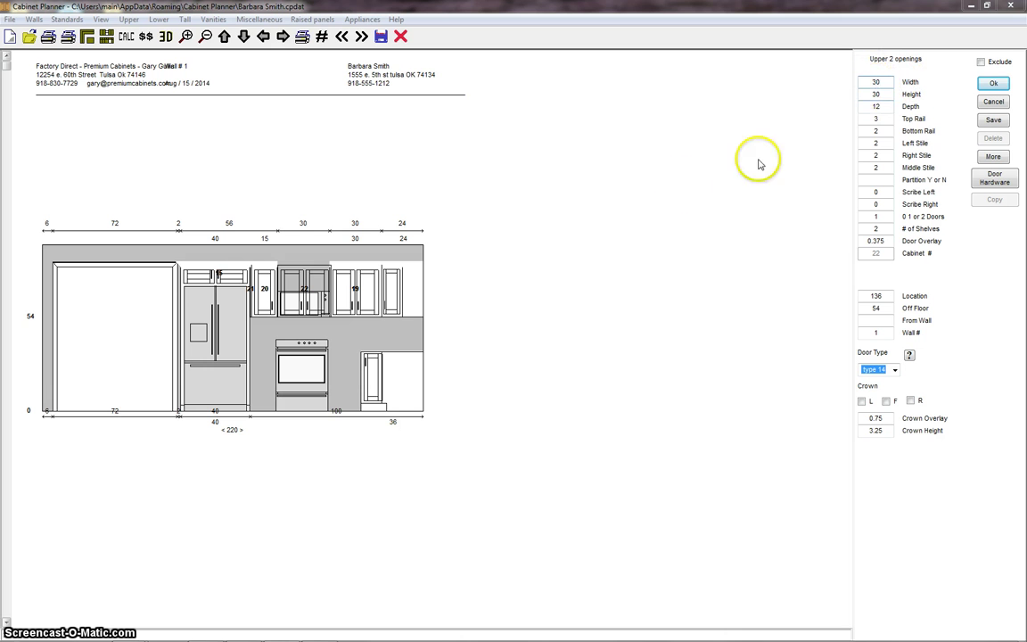
pyautogui.click(876, 308)
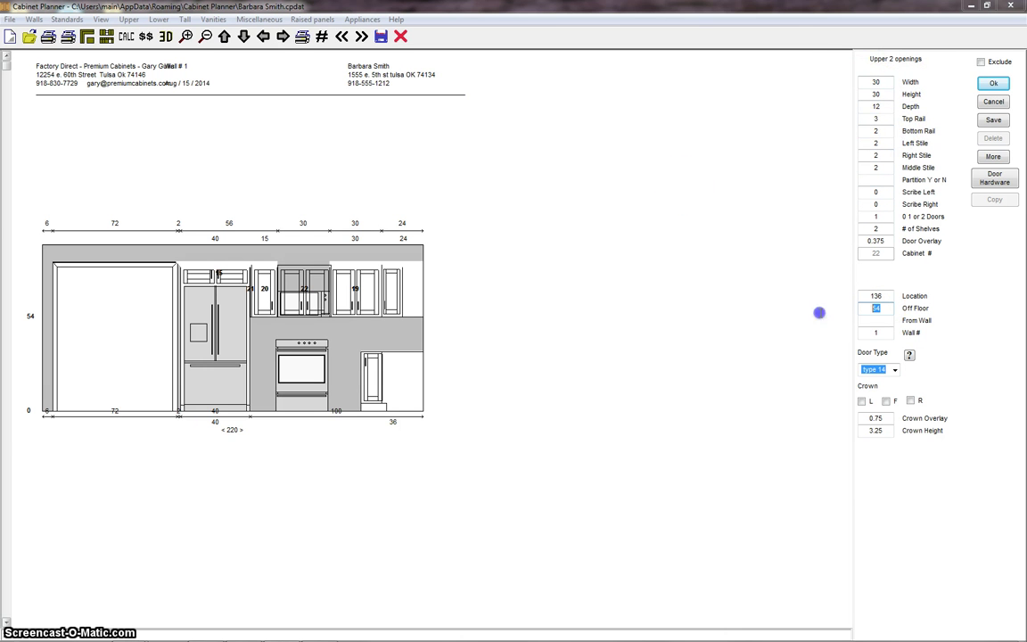
pyautogui.press('Return')
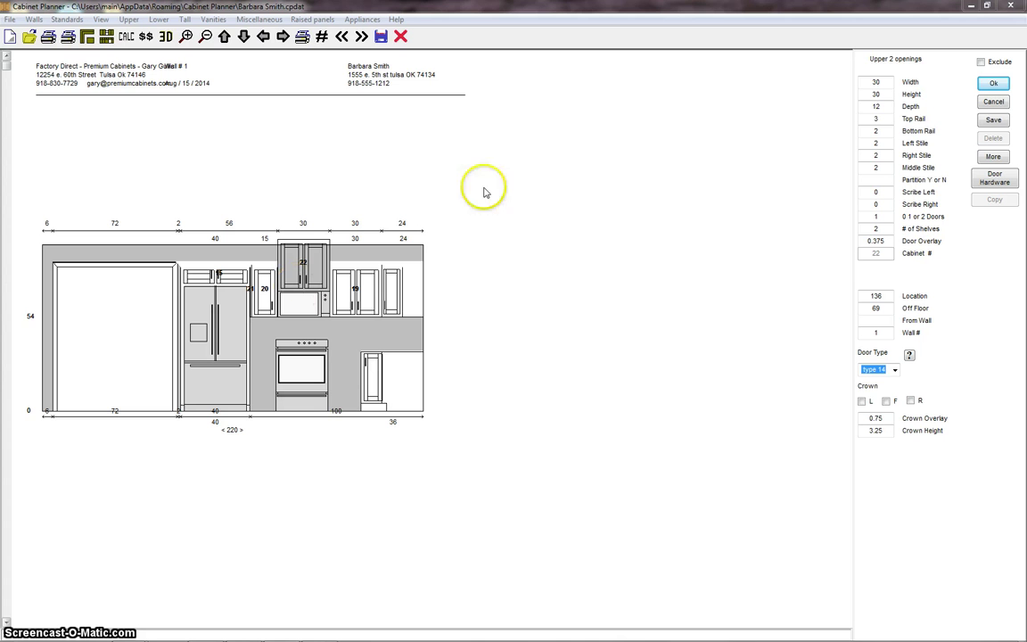
pyautogui.click(883, 92)
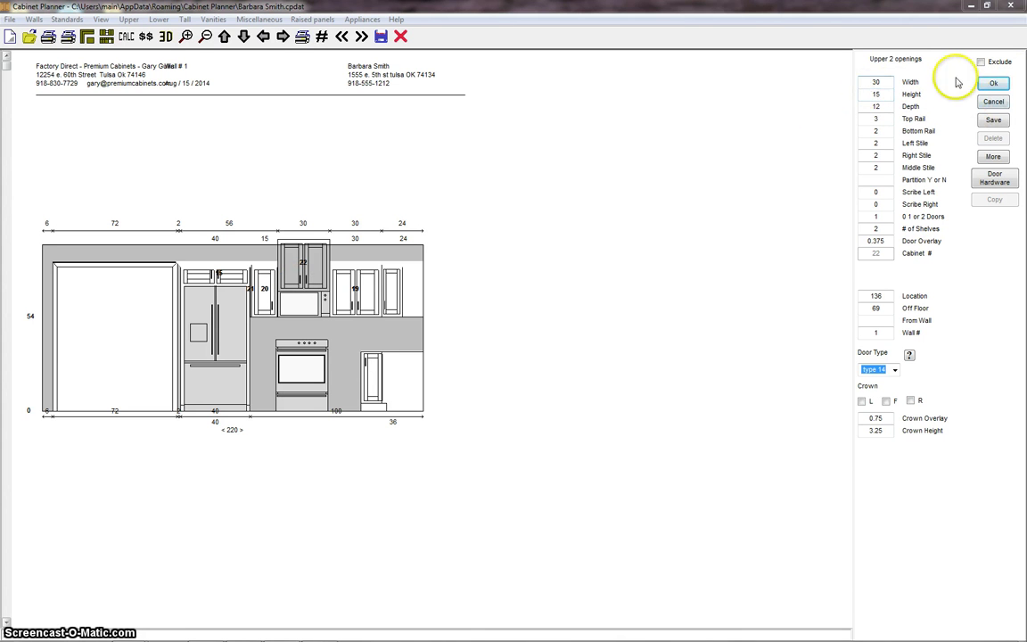
pyautogui.press('Return')
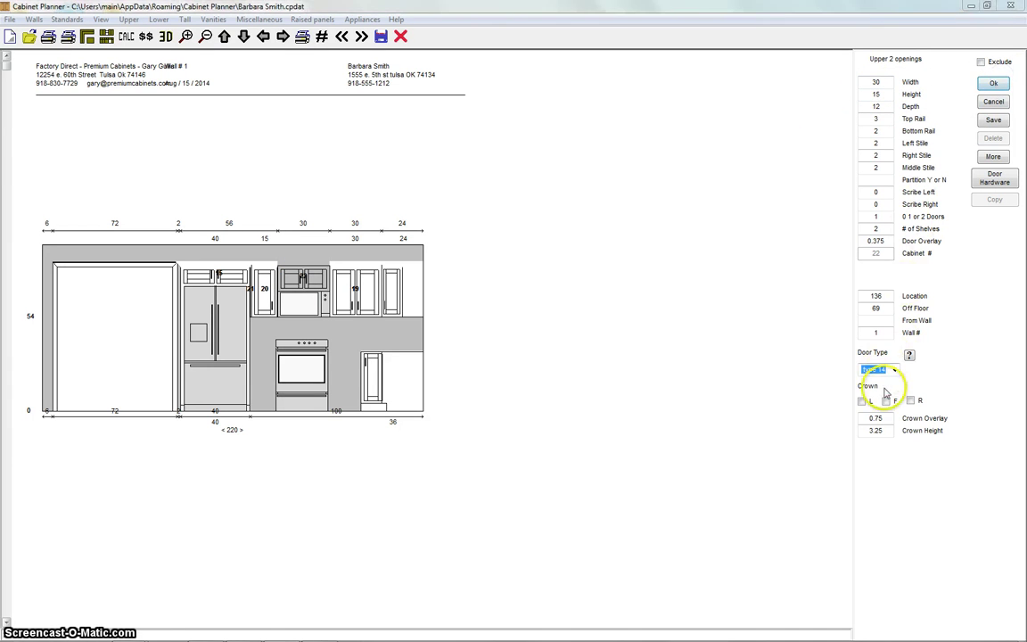
pyautogui.click(886, 400)
pyautogui.click(996, 83)
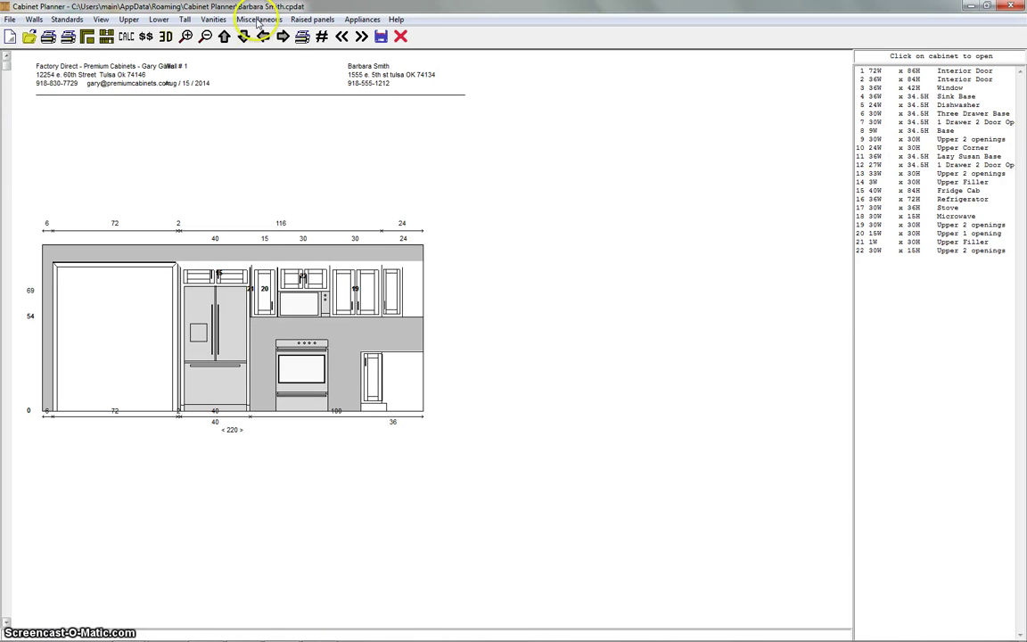
# - Place an 18-wide three-drawer base cabinet to the right of the stove
pyautogui.click(159, 19)
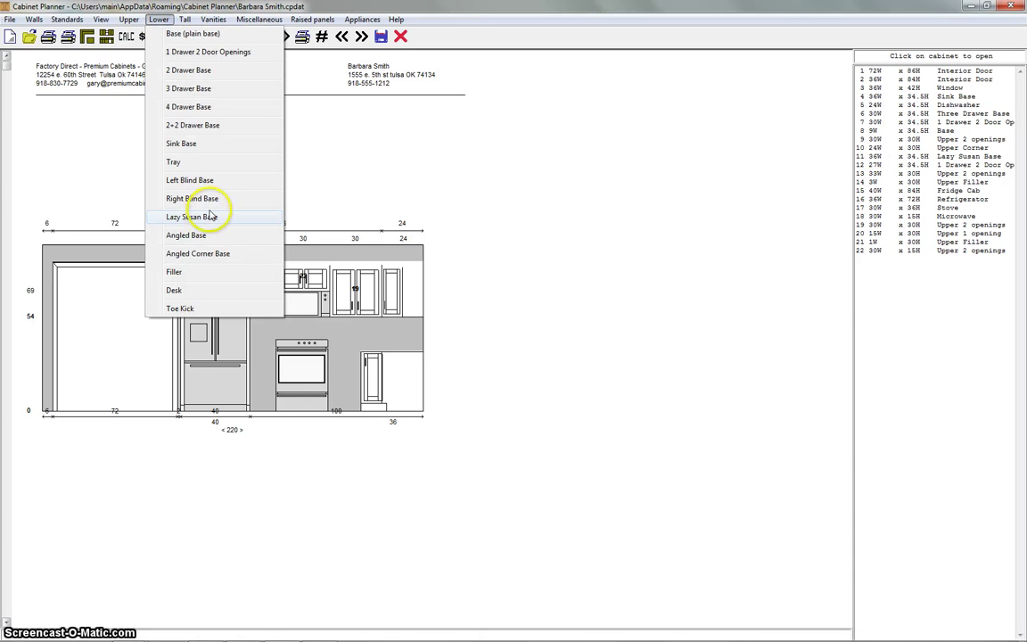
pyautogui.click(197, 89)
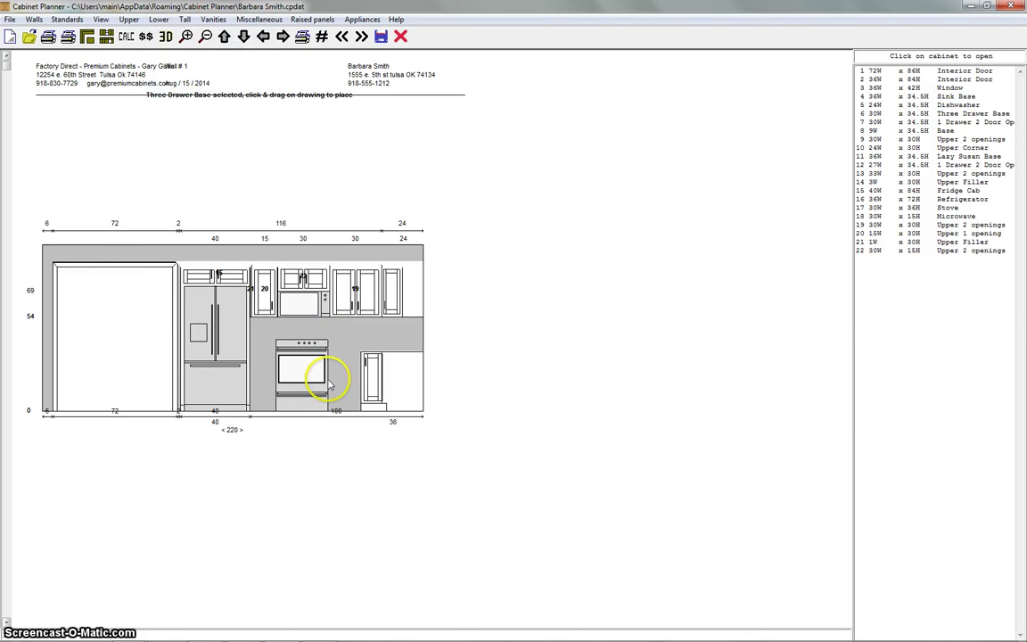
pyautogui.moveTo(337, 382); pyautogui.dragTo(355, 382)
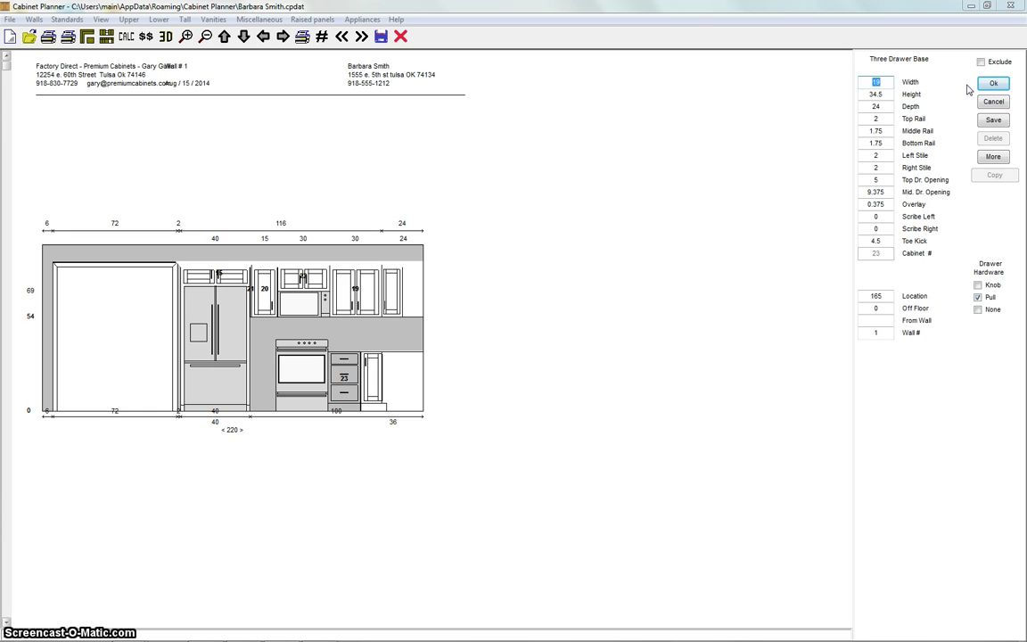
pyautogui.click(945, 102)
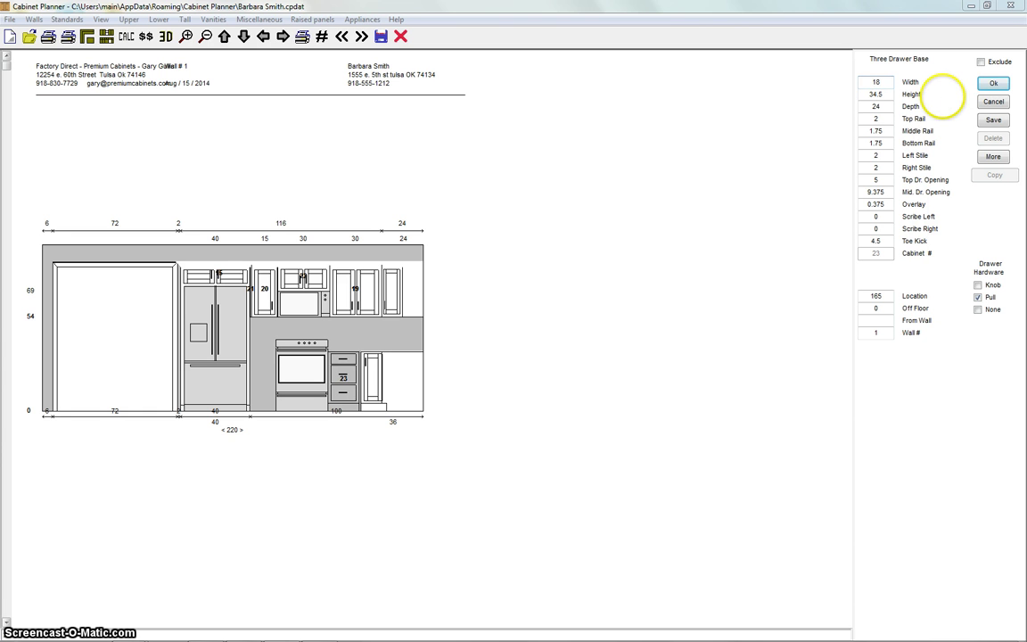
pyautogui.click(1003, 83)
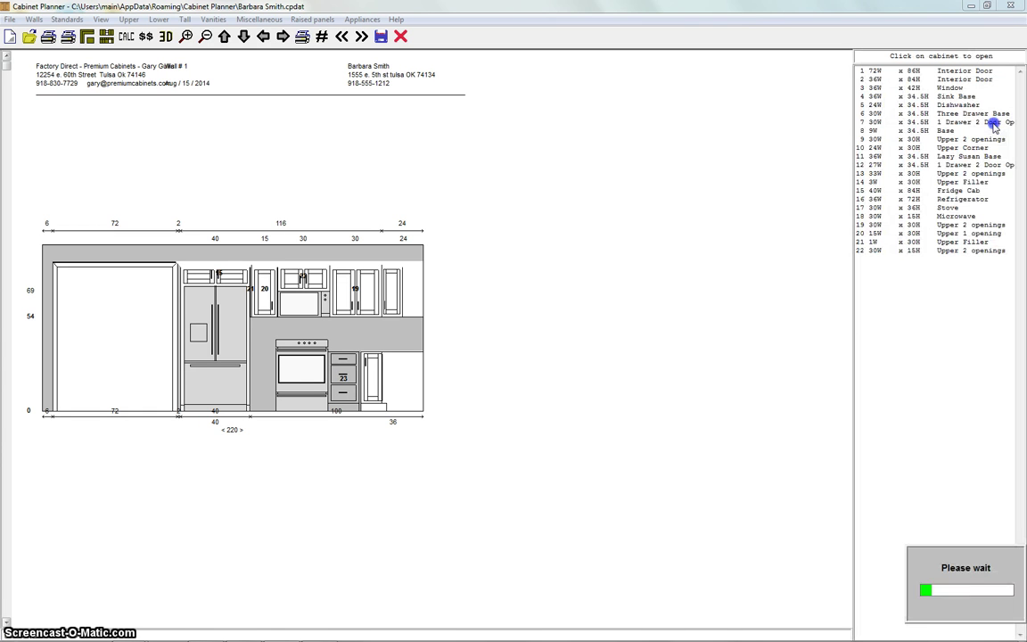
# - Nudge the stove slightly to the right
pyautogui.click(342, 382)
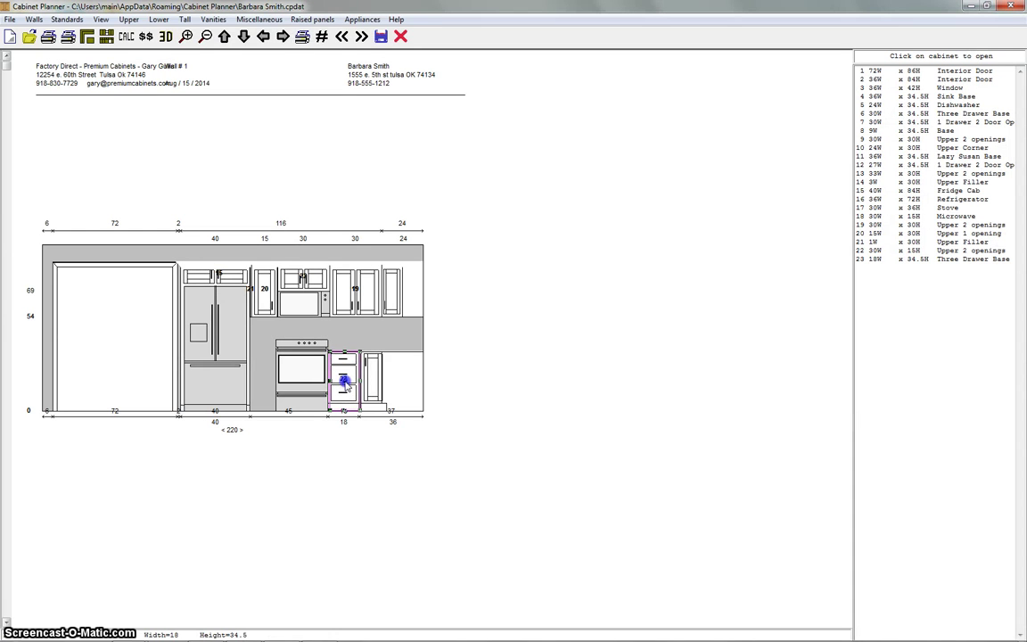
pyautogui.click(345, 384)
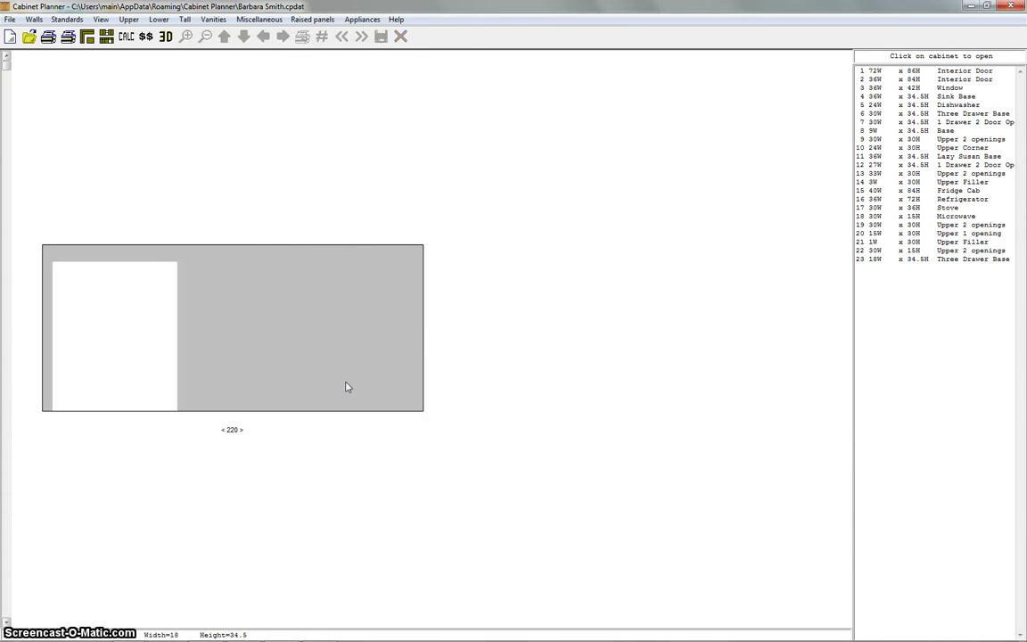
pyautogui.rightClick(392, 340)
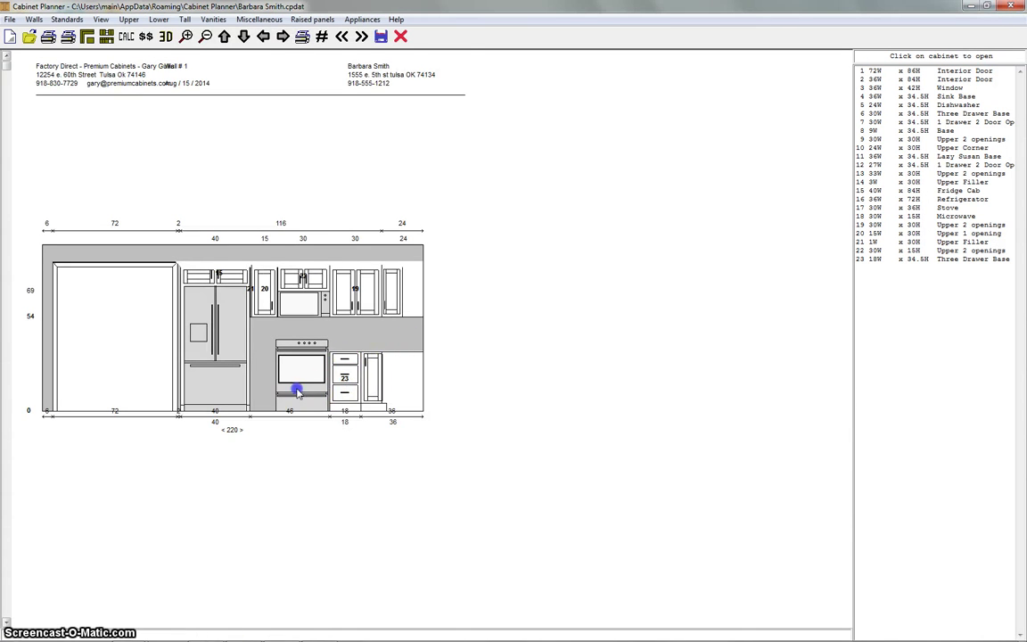
pyautogui.click(298, 392)
pyautogui.moveTo(303, 380); pyautogui.dragTo(307, 381)
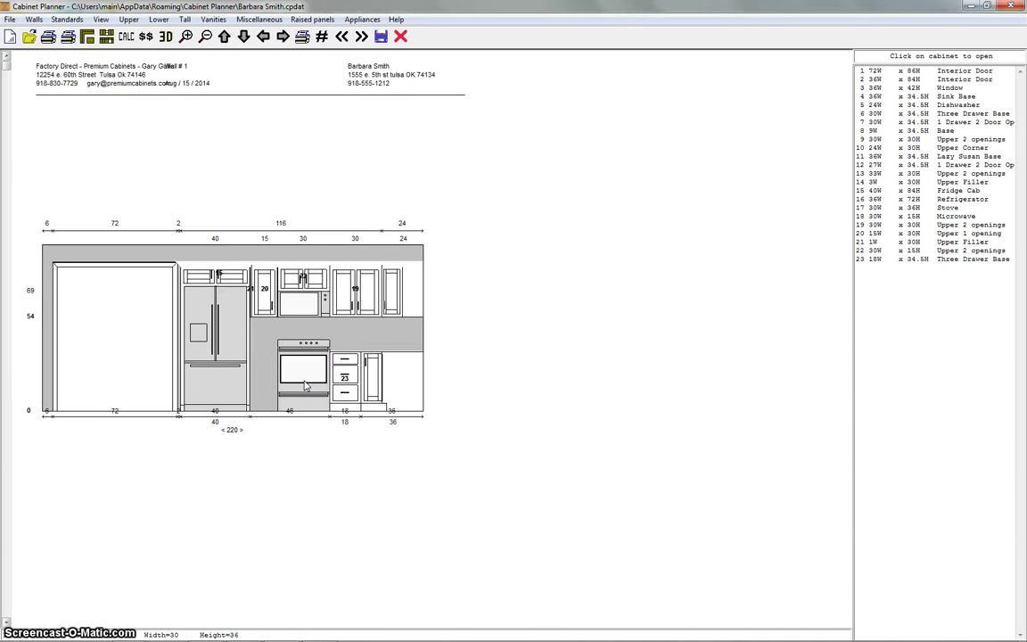
pyautogui.click(539, 303)
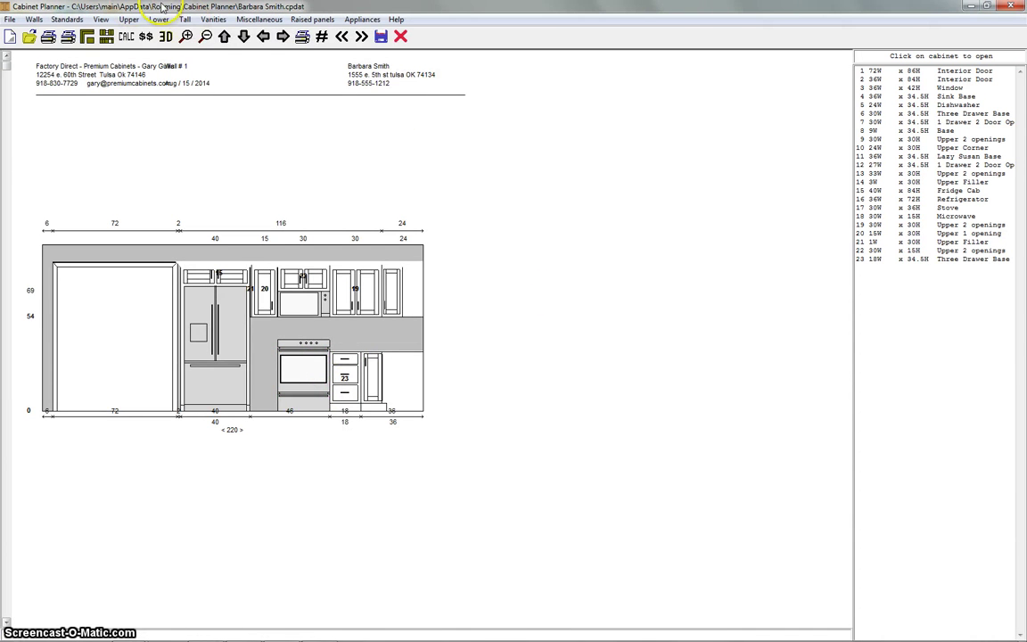
# - Try a one-drawer two-door base left of the stove, then discard it
pyautogui.click(160, 20)
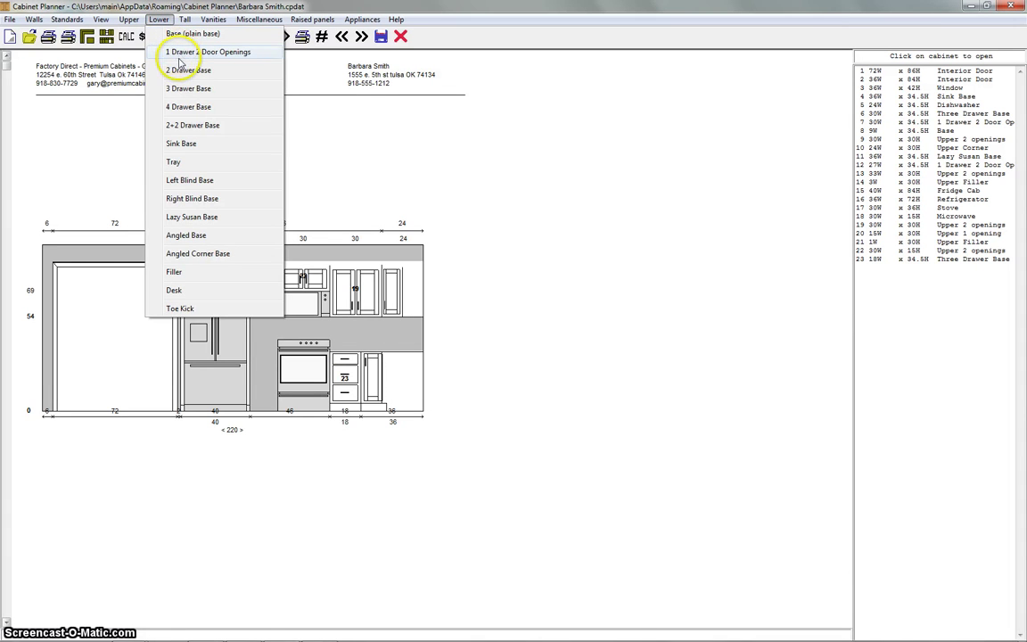
pyautogui.click(189, 53)
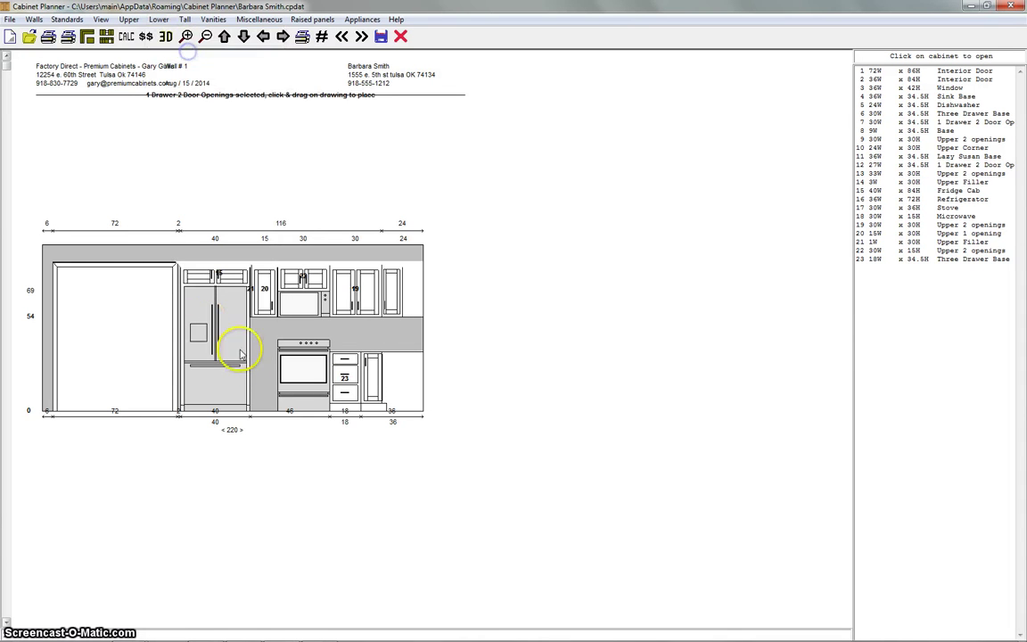
pyautogui.moveTo(278, 374); pyautogui.dragTo(260, 379)
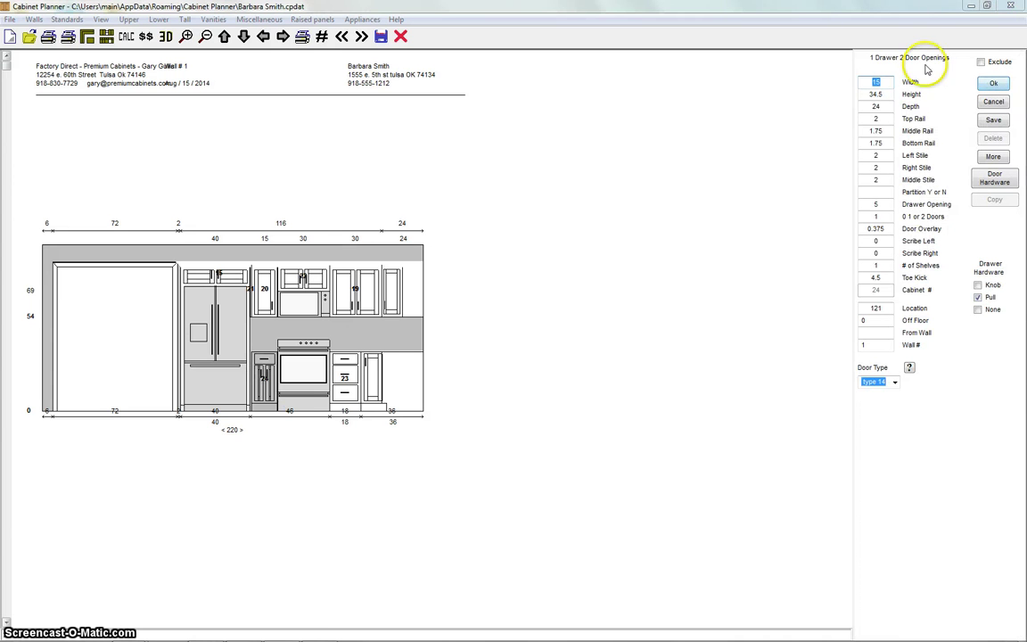
pyautogui.click(988, 119)
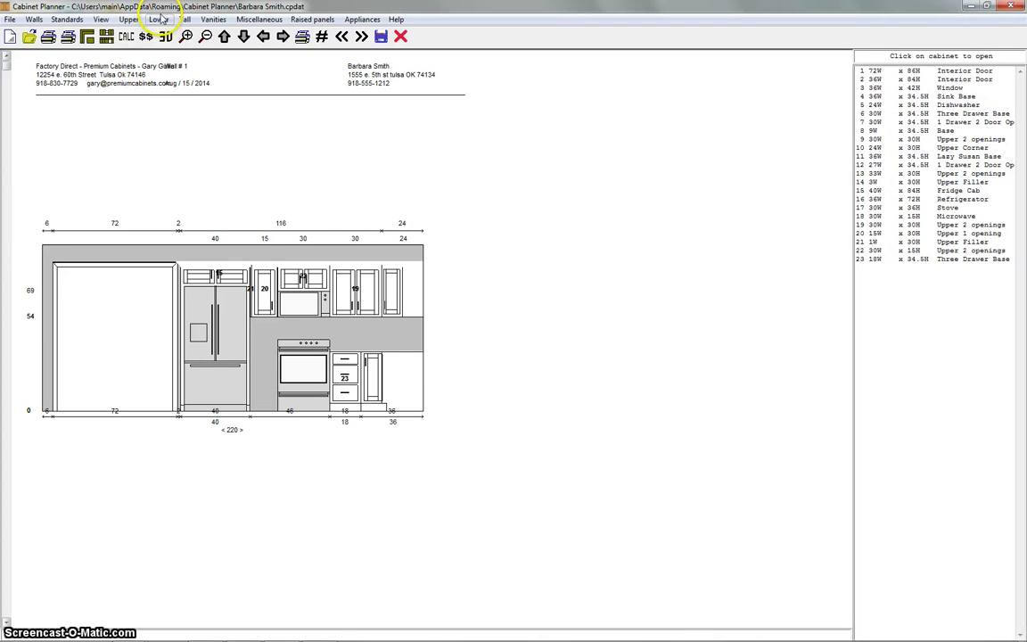
# - Place a 15-wide plain base cabinet left of the stove
pyautogui.click(159, 19)
pyautogui.click(192, 33)
pyautogui.click(274, 384)
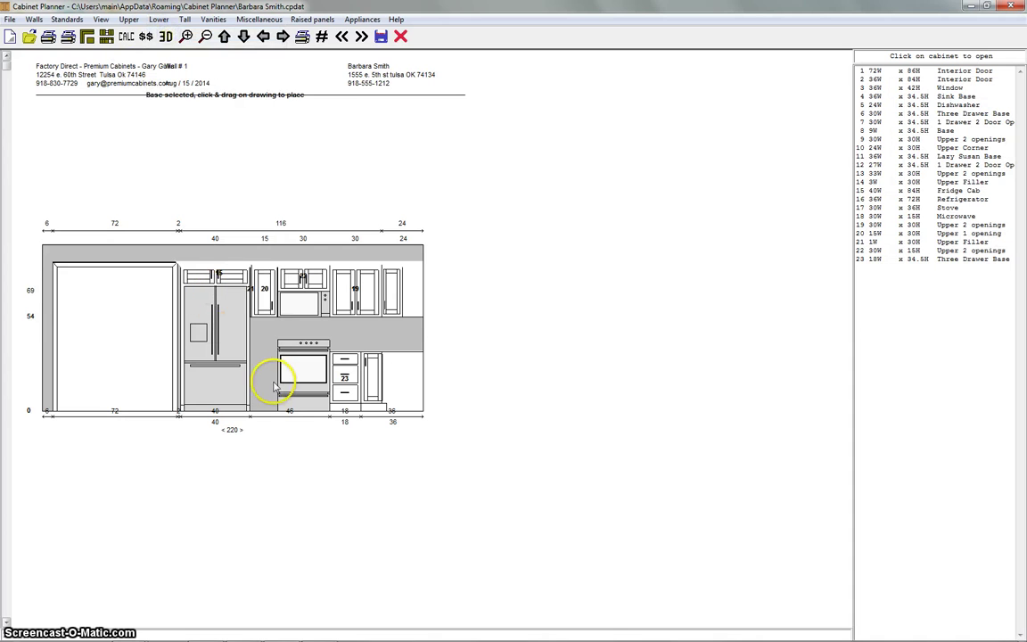
pyautogui.moveTo(277, 383); pyautogui.dragTo(265, 389)
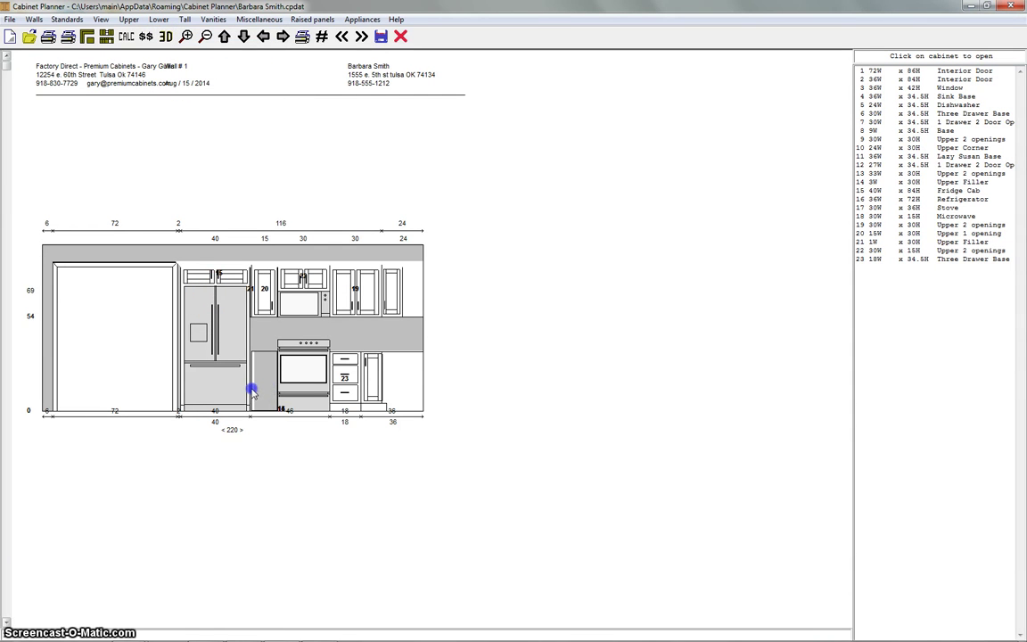
# - Put cabinet 24's door pull on the right and save the cabinet
pyautogui.click(251, 390)
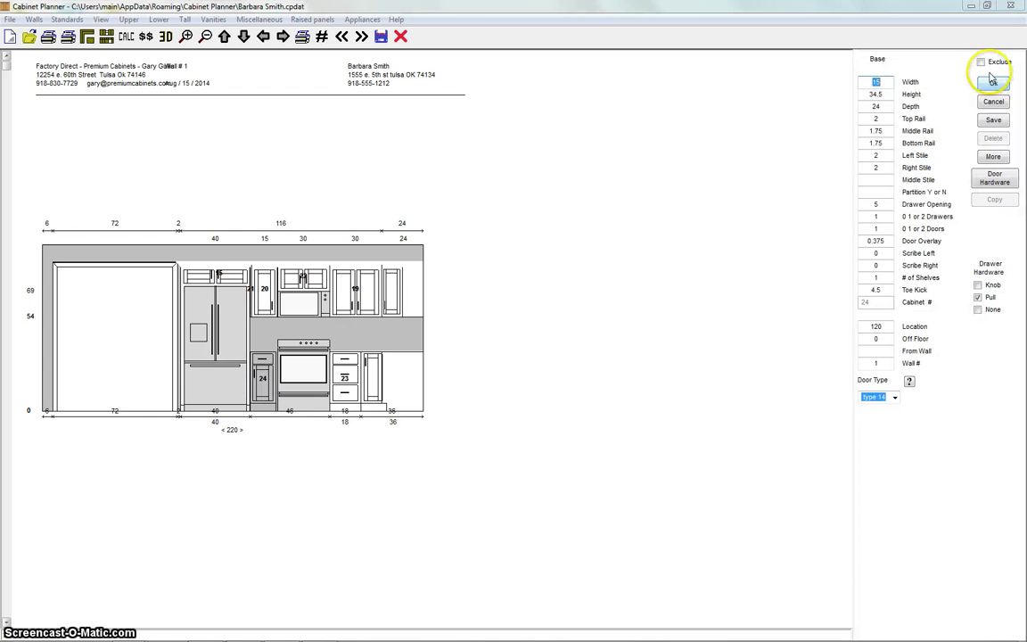
pyautogui.click(992, 177)
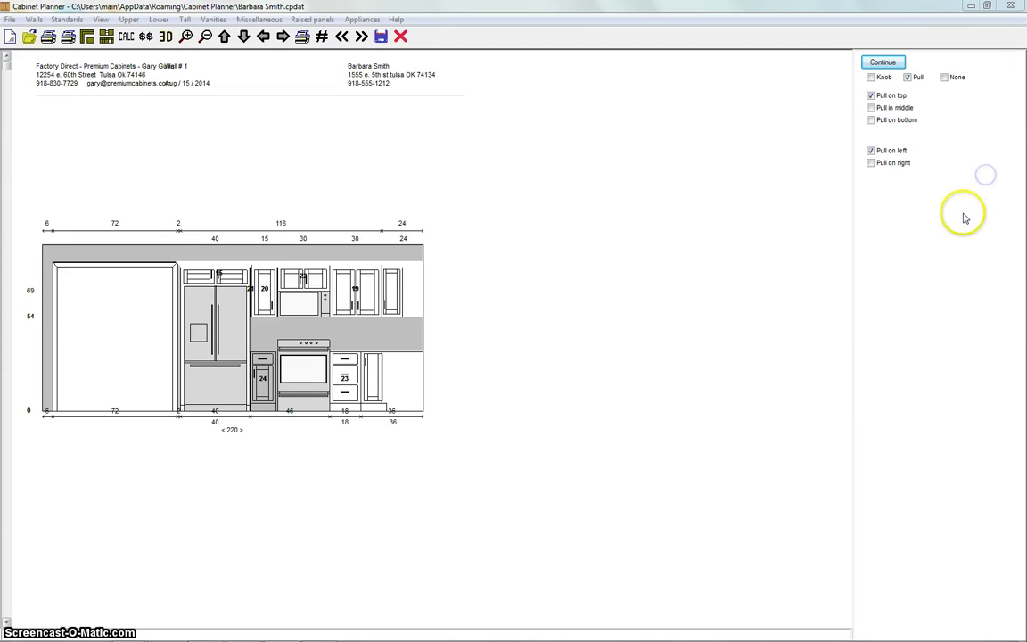
pyautogui.click(870, 163)
pyautogui.click(882, 62)
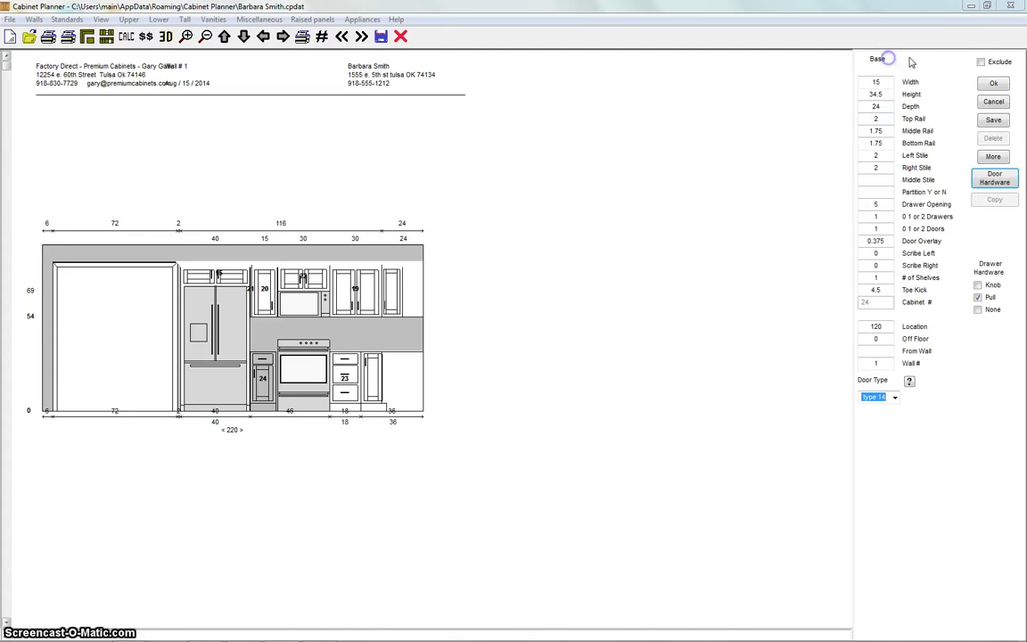
pyautogui.click(923, 117)
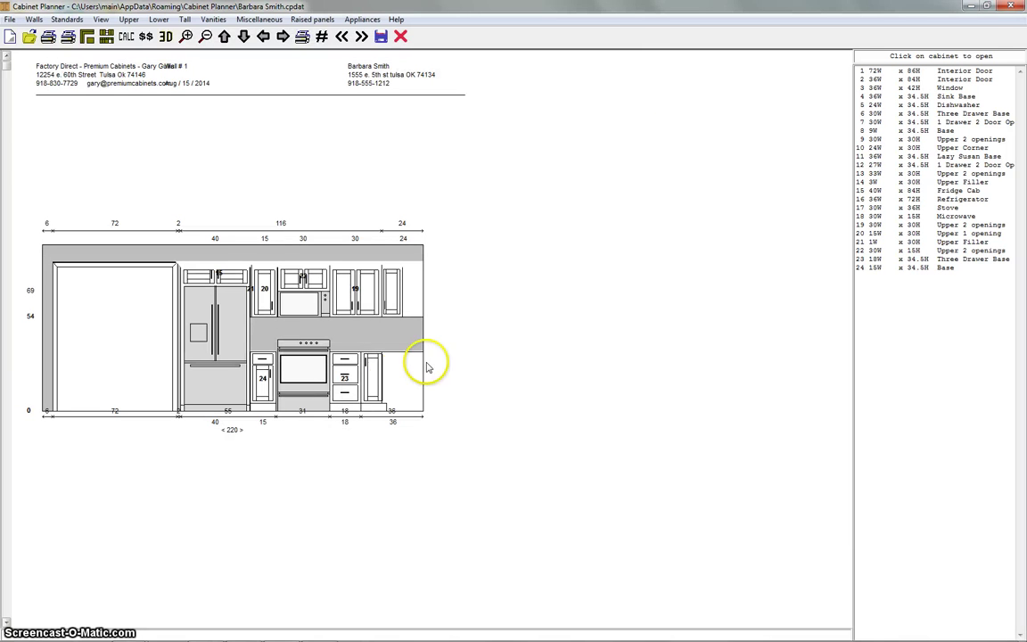
# - Place a 1-inch-wide base filler beside base cabinet 24, next to the fridge cabinet
pyautogui.click(264, 382)
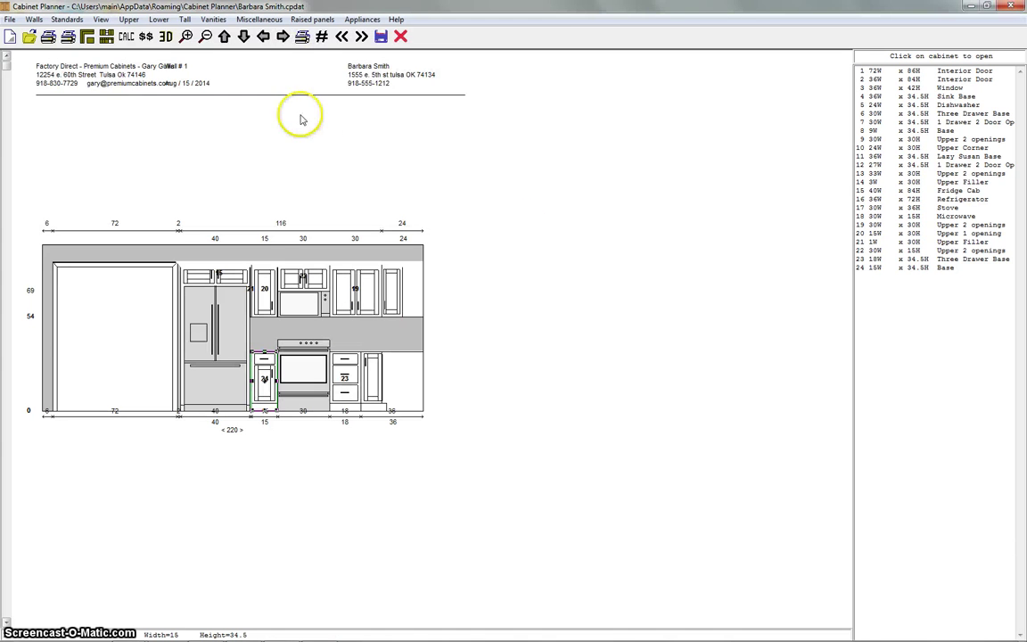
pyautogui.click(159, 19)
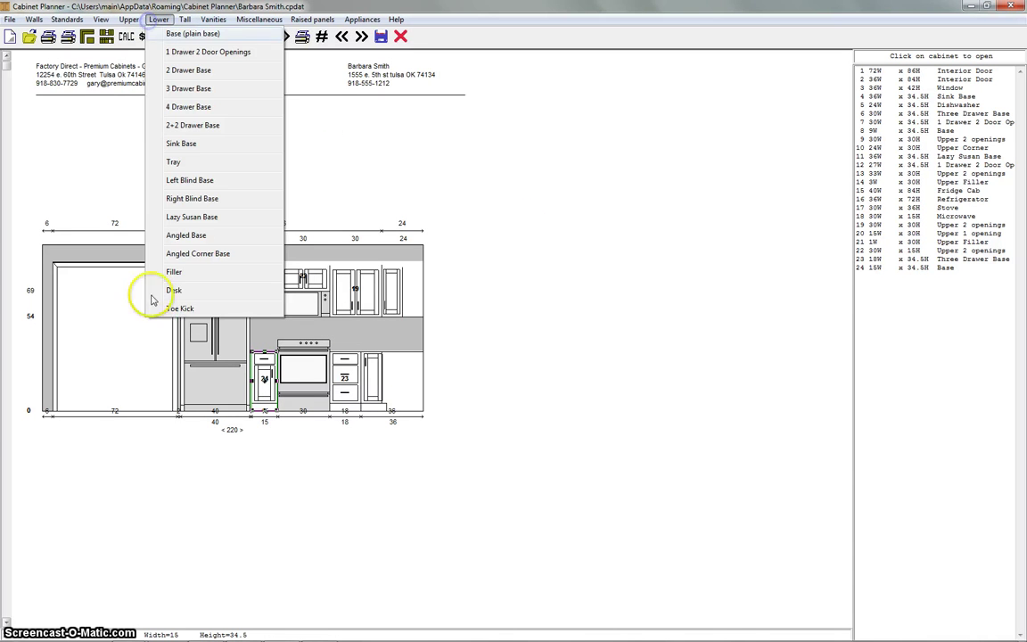
pyautogui.click(174, 272)
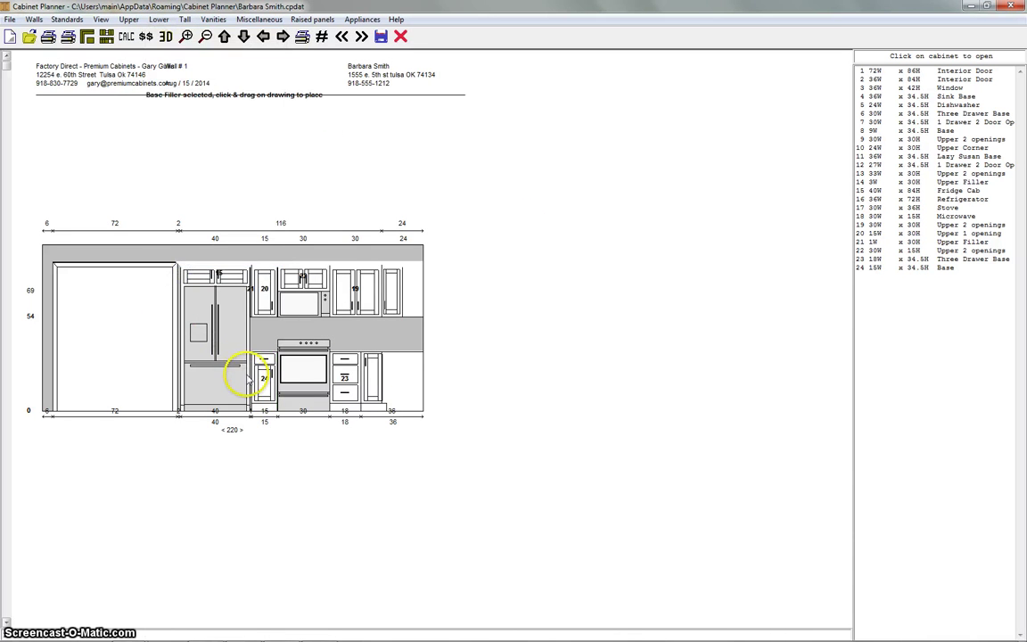
pyautogui.click(251, 376)
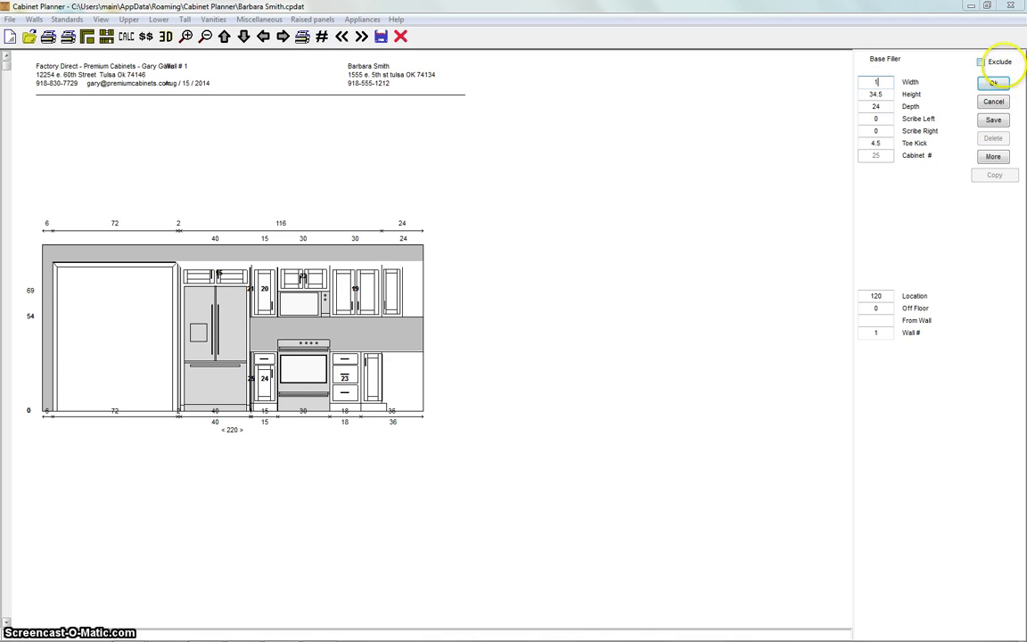
pyautogui.click(991, 124)
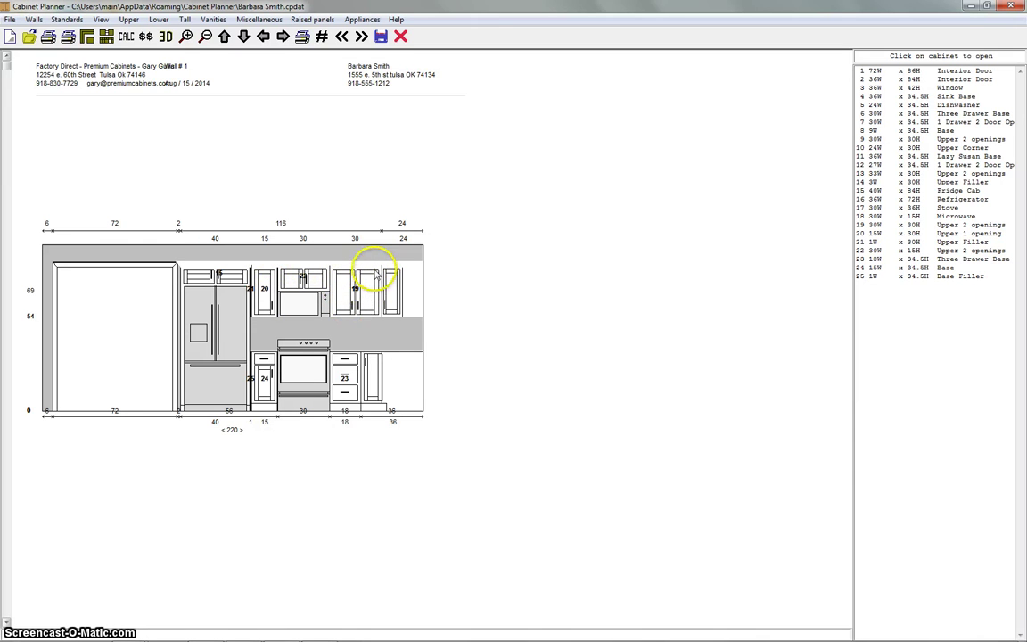
pyautogui.click(361, 38)
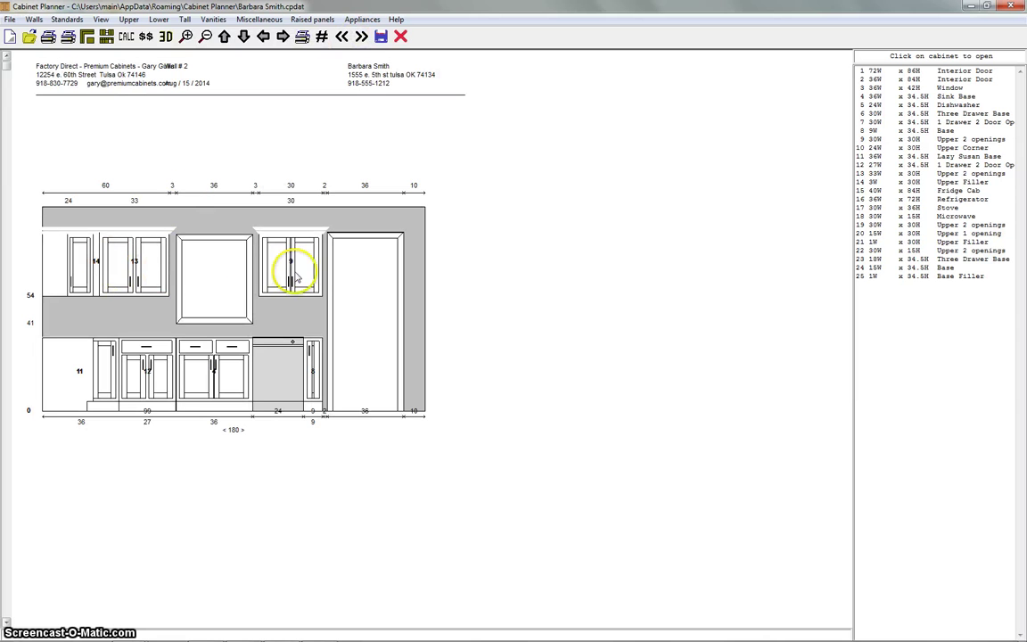
pyautogui.click(342, 38)
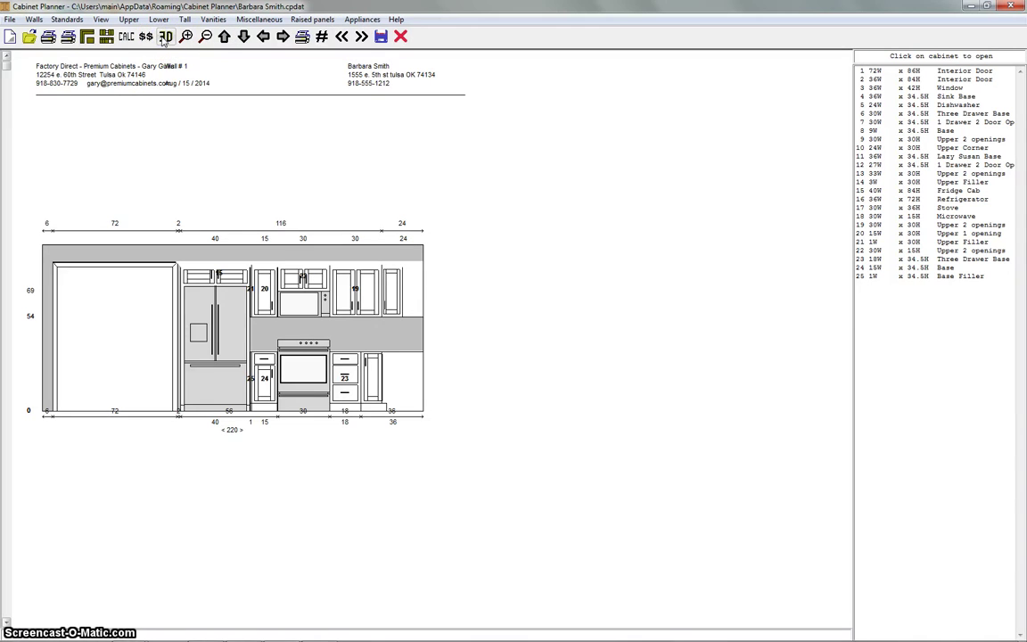
pyautogui.click(164, 37)
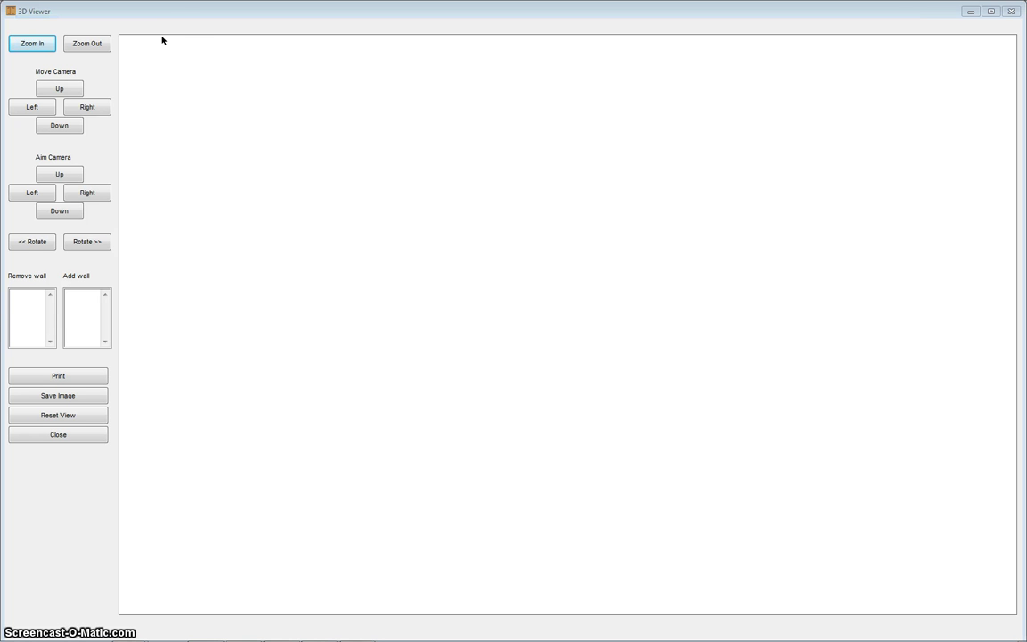
pyautogui.click(75, 243)
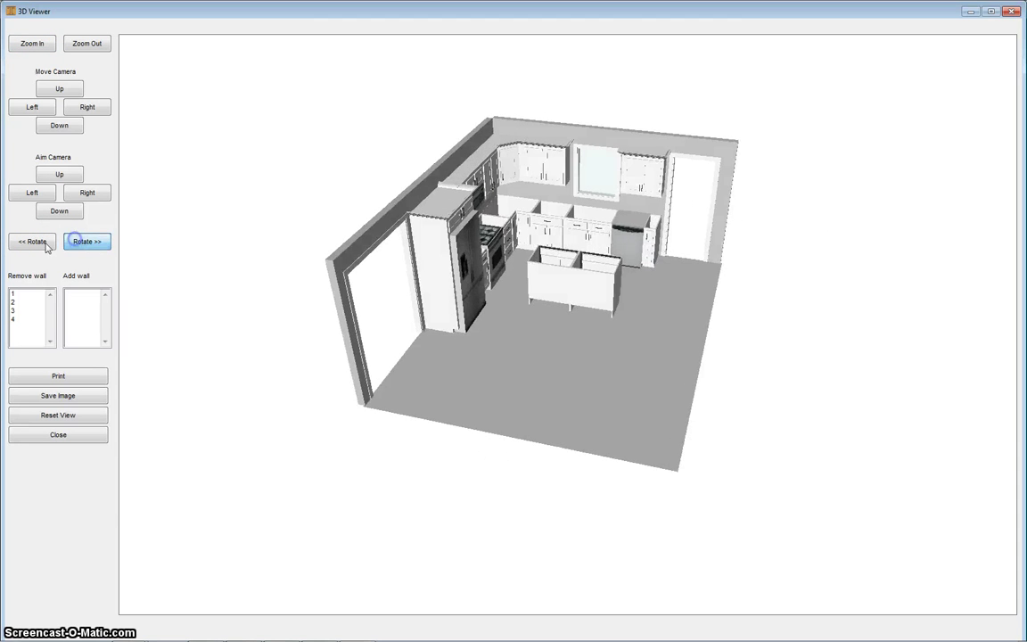
pyautogui.click(32, 243)
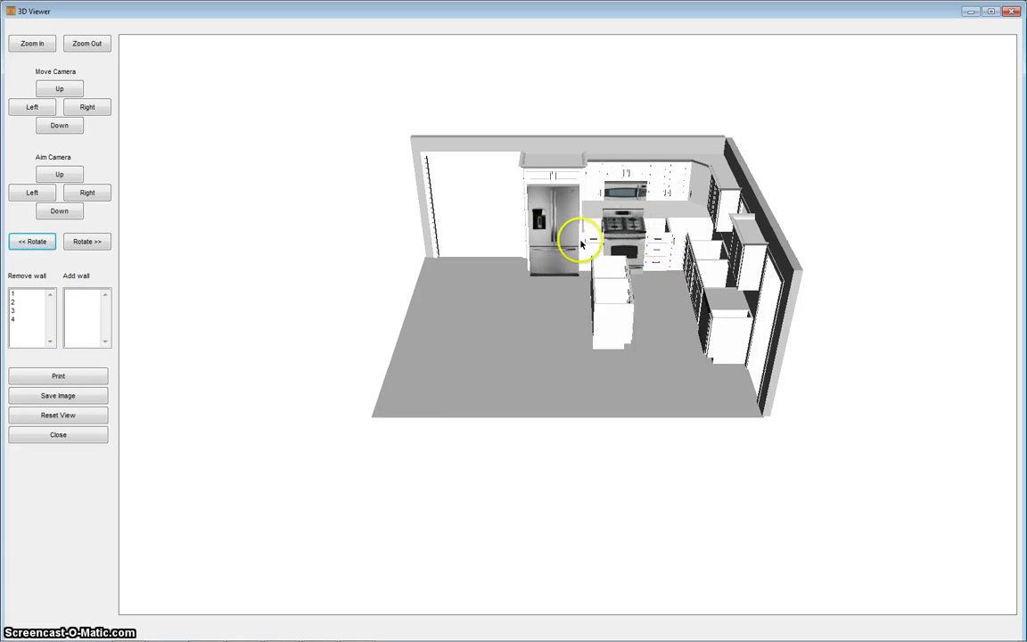
pyautogui.click(92, 239)
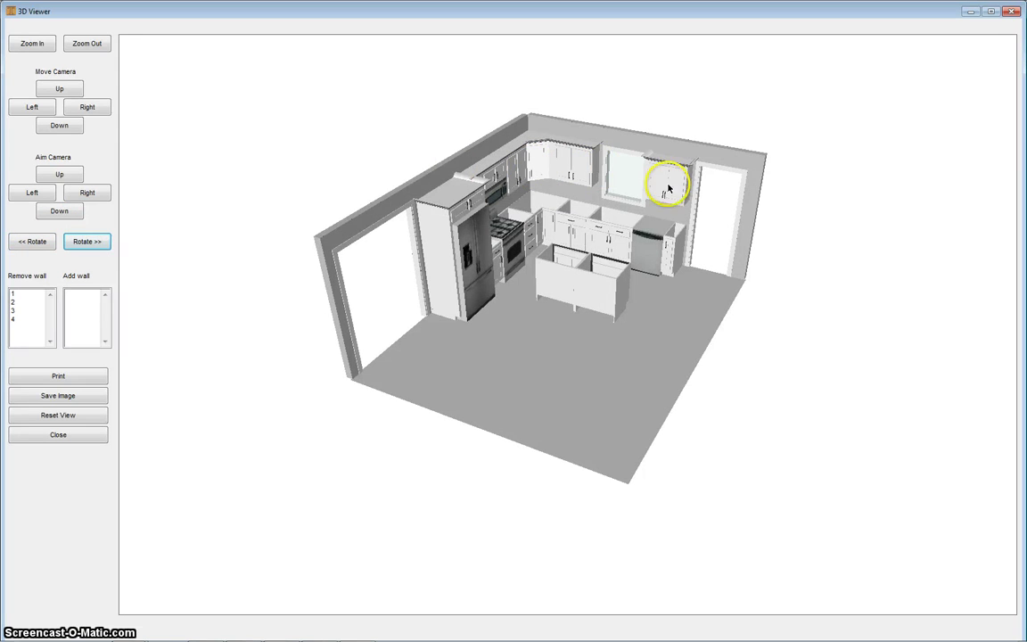
pyautogui.click(19, 241)
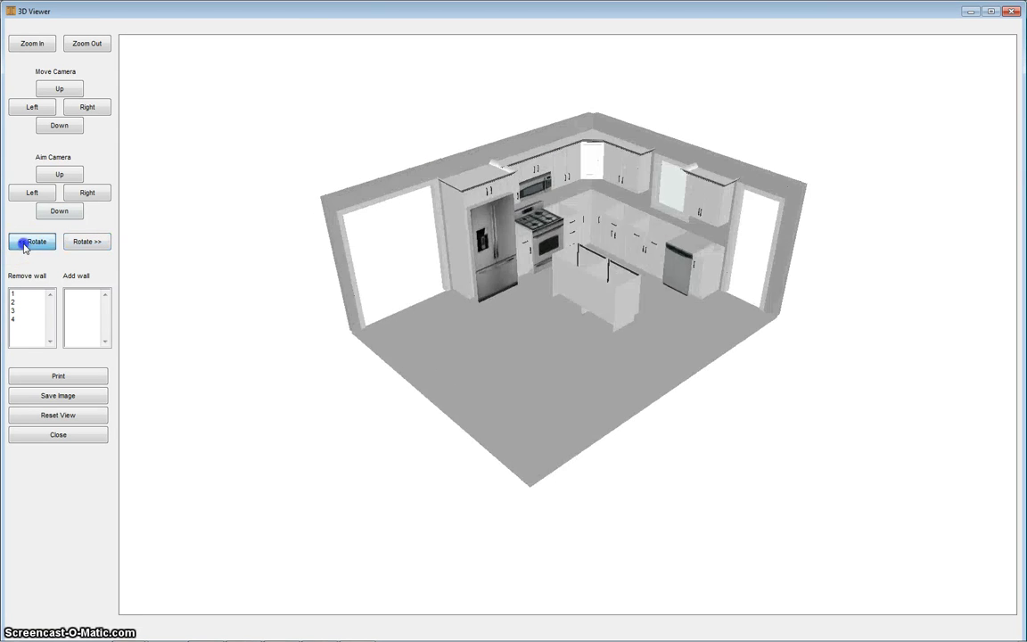
pyautogui.click(1010, 12)
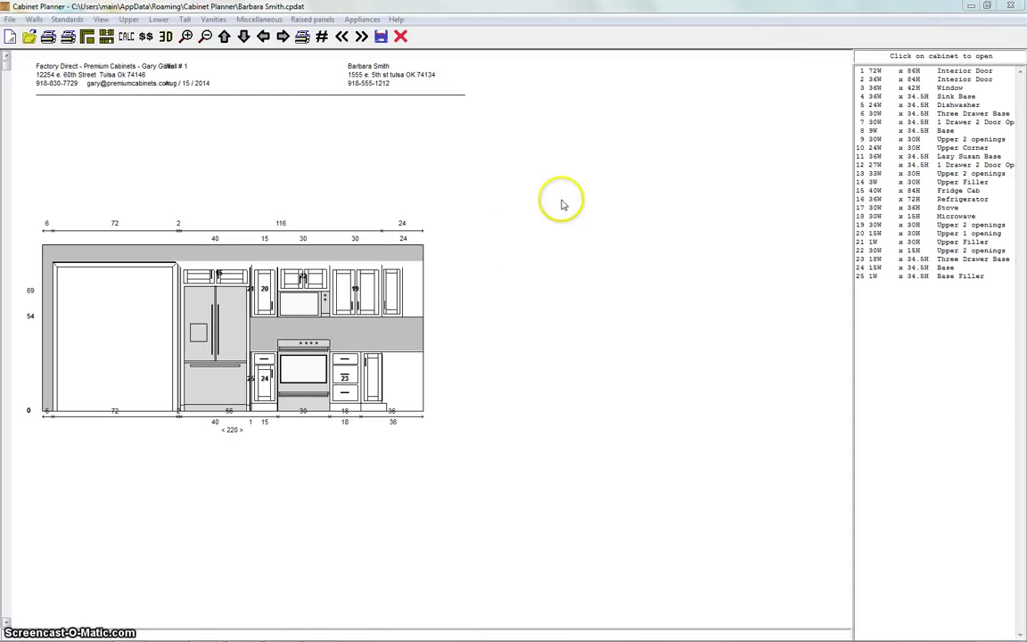
# - Delete the stove from wall 1
pyautogui.click(298, 381)
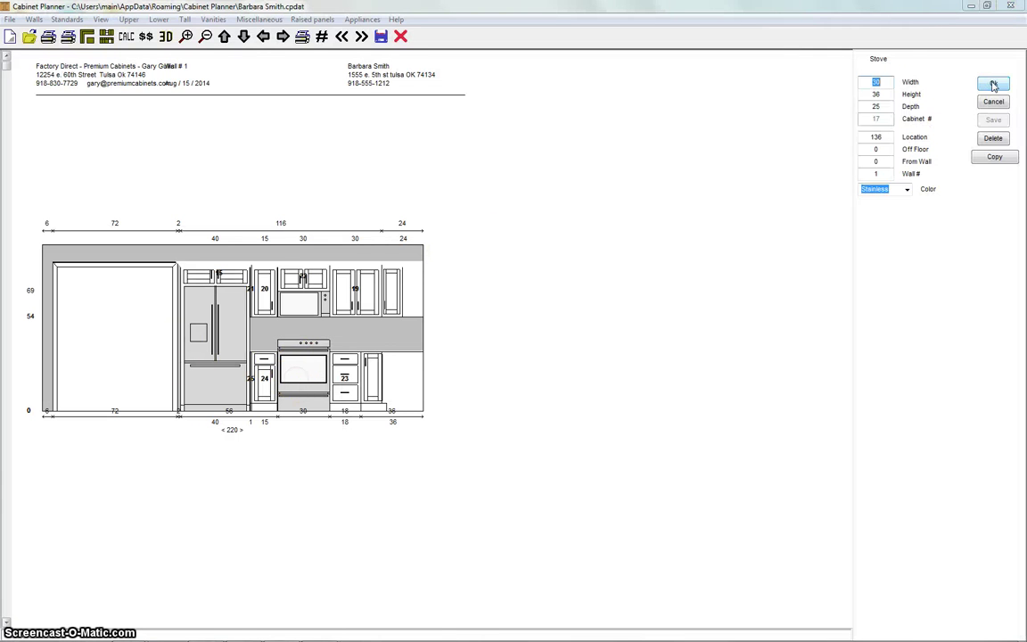
pyautogui.click(1002, 140)
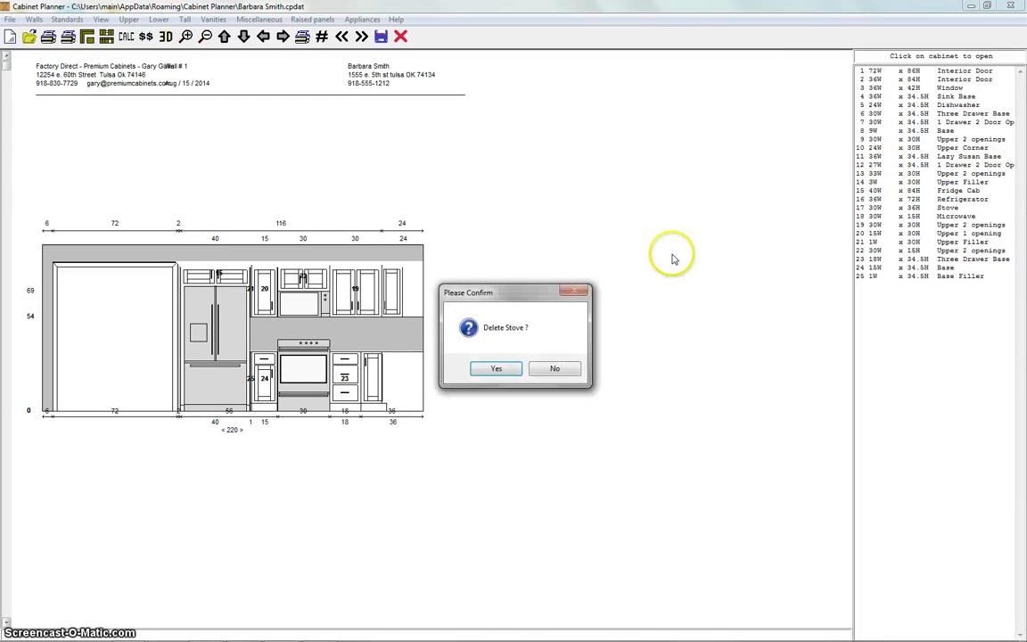
pyautogui.click(489, 366)
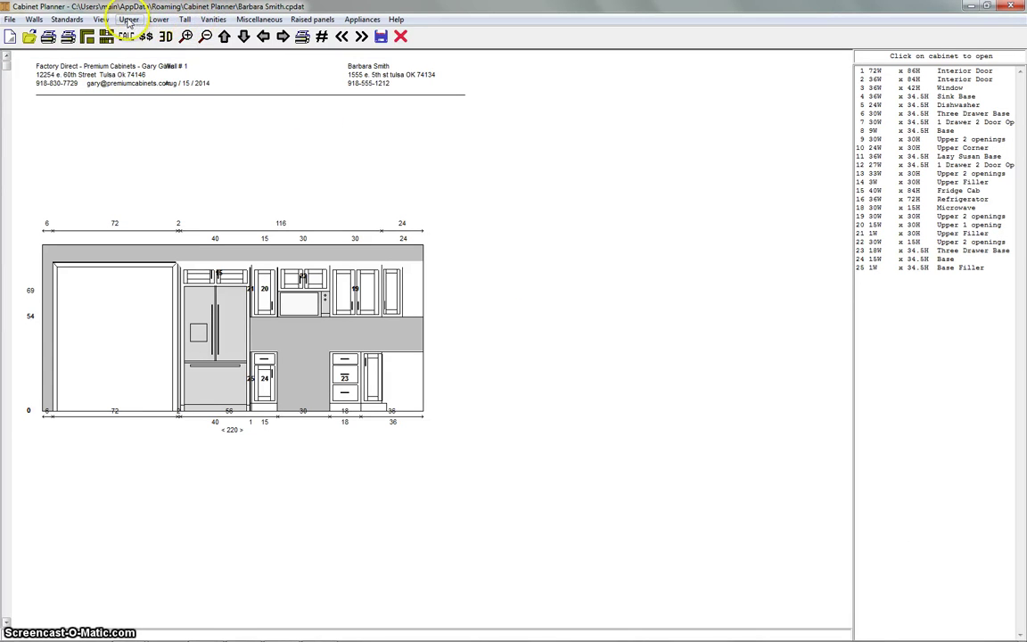
# - Place a 30-inch sink base in the stove's gap at location 136
pyautogui.click(157, 20)
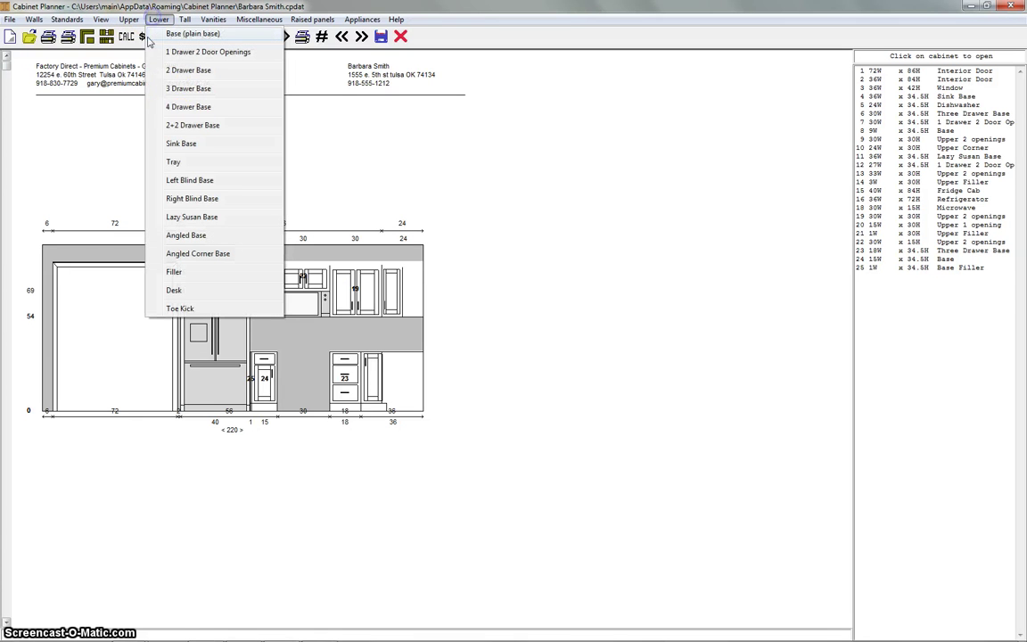
pyautogui.click(178, 144)
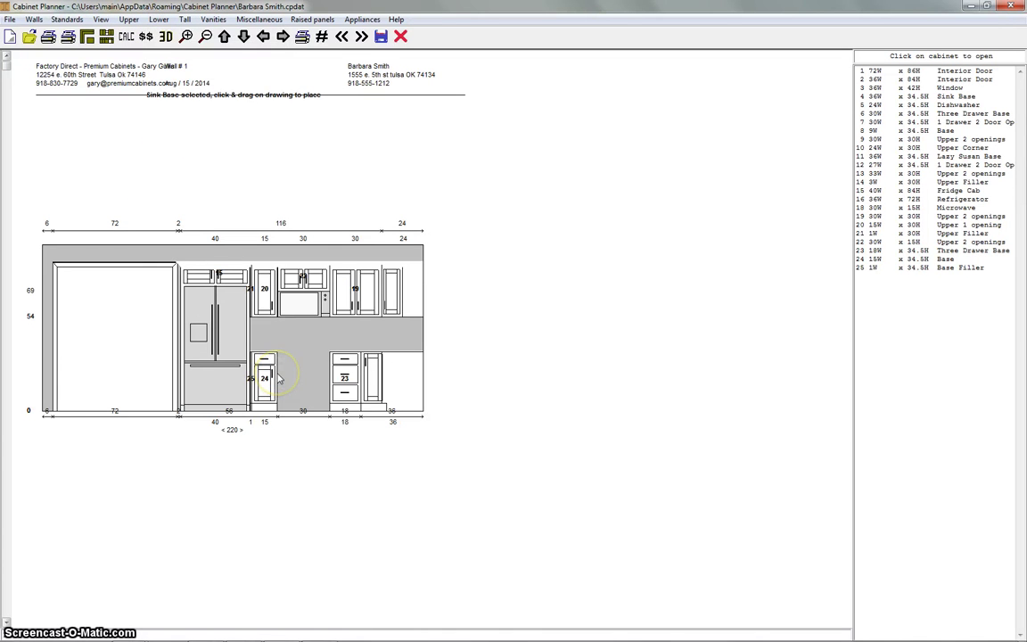
pyautogui.moveTo(292, 376); pyautogui.dragTo(330, 381)
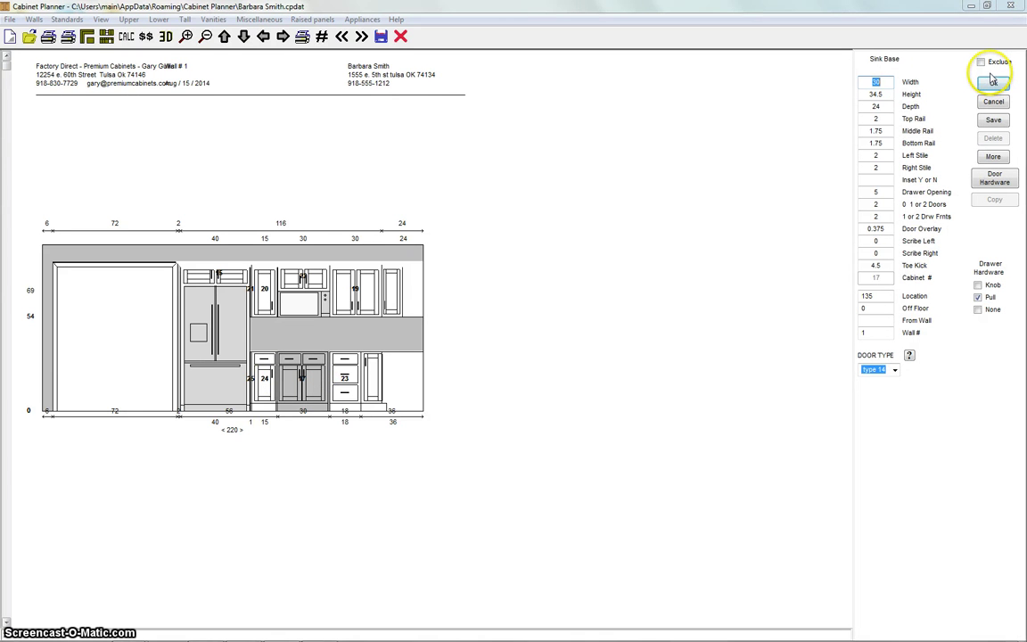
pyautogui.click(876, 295)
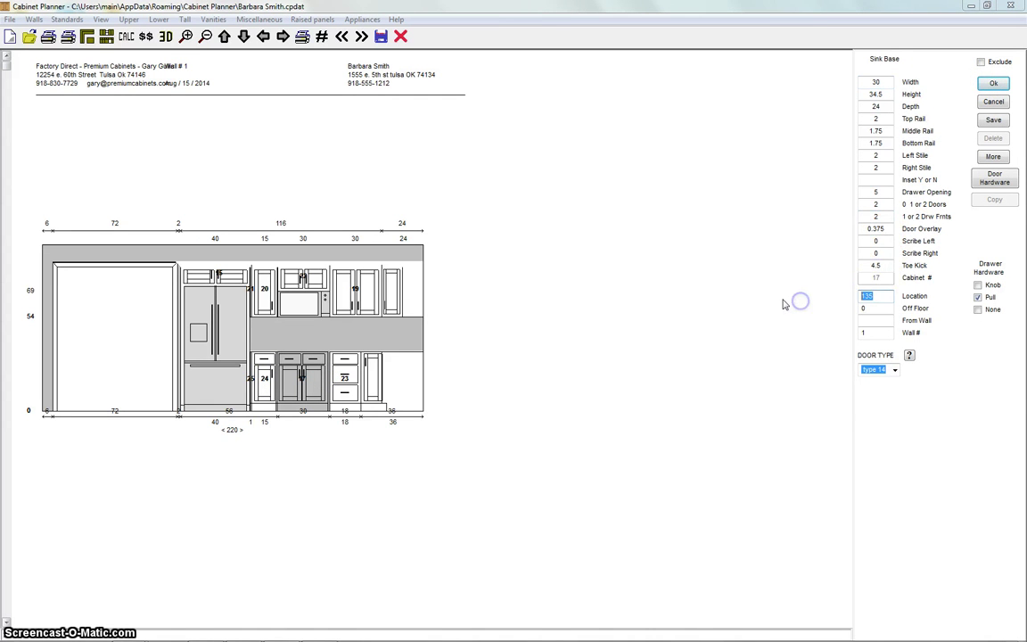
pyautogui.write('36')
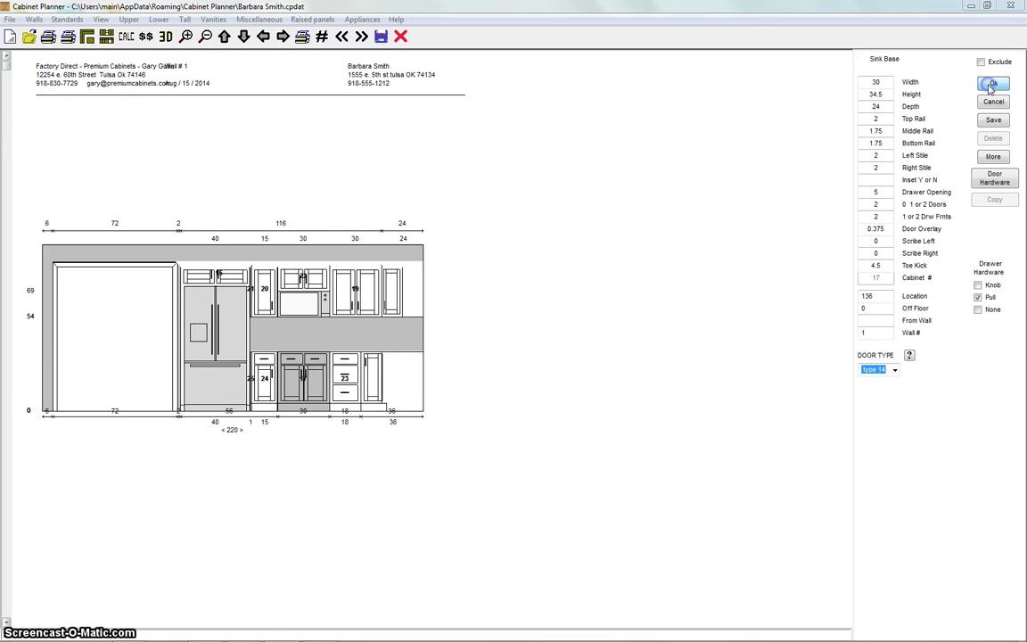
pyautogui.click(994, 120)
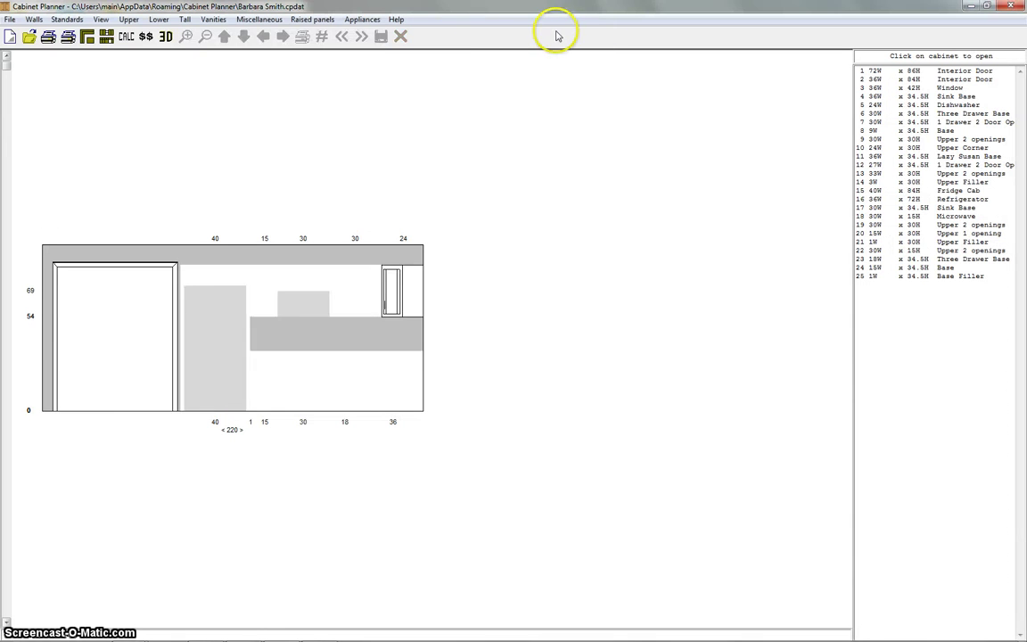
# - Place a 29-inch Stainless cooktop on the counter above the sink base
pyautogui.click(362, 20)
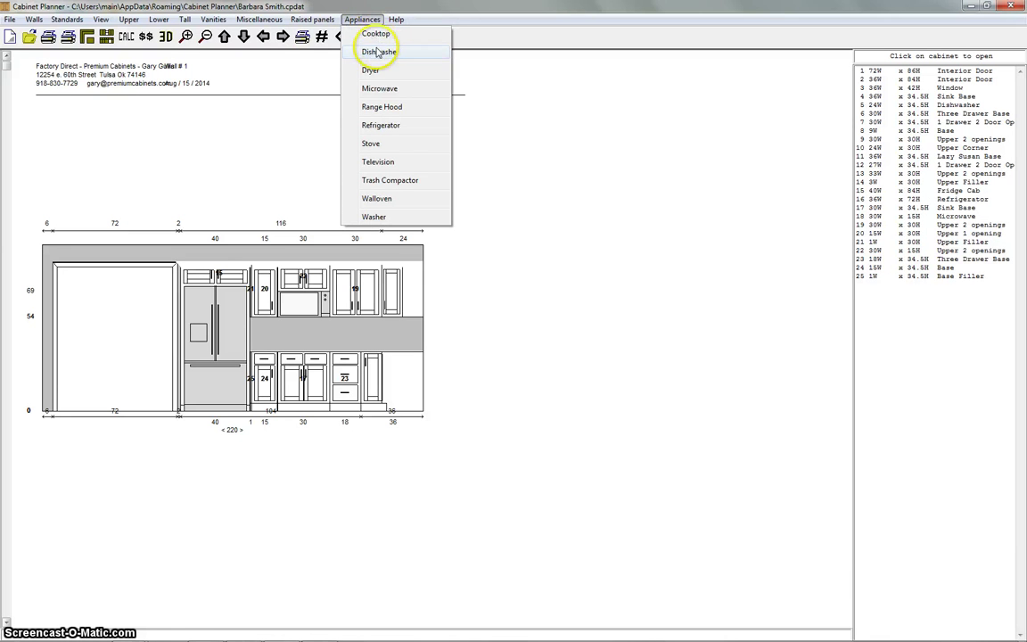
pyautogui.click(374, 34)
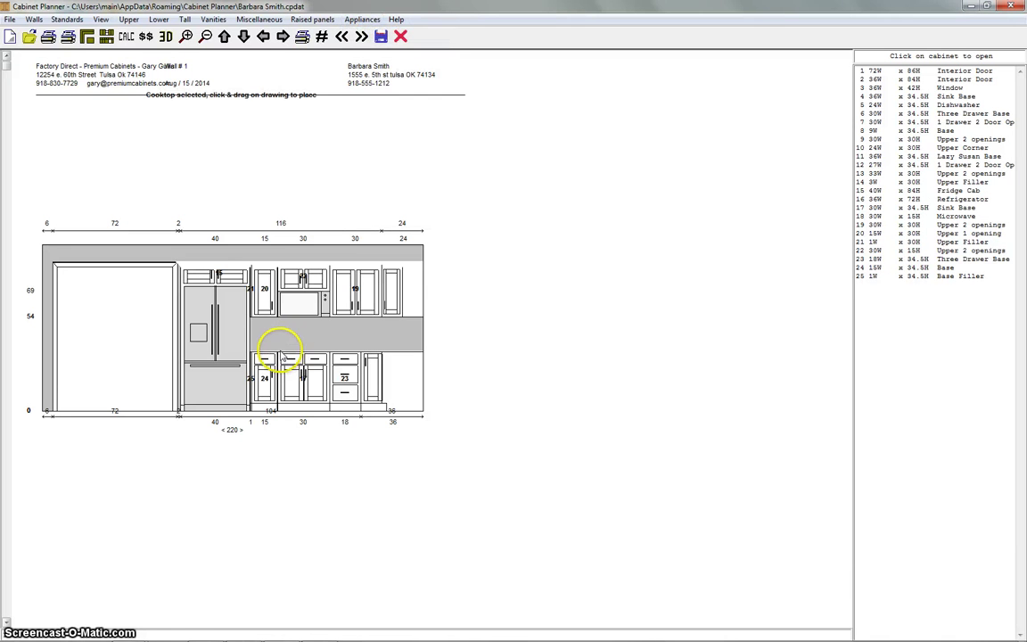
pyautogui.moveTo(279, 351); pyautogui.dragTo(301, 354)
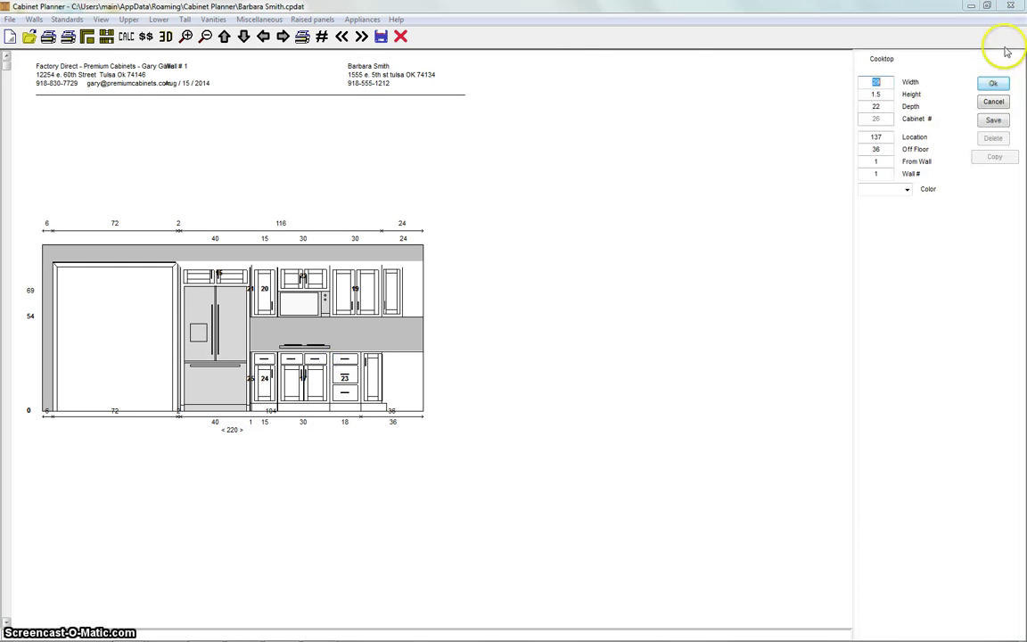
pyautogui.click(906, 189)
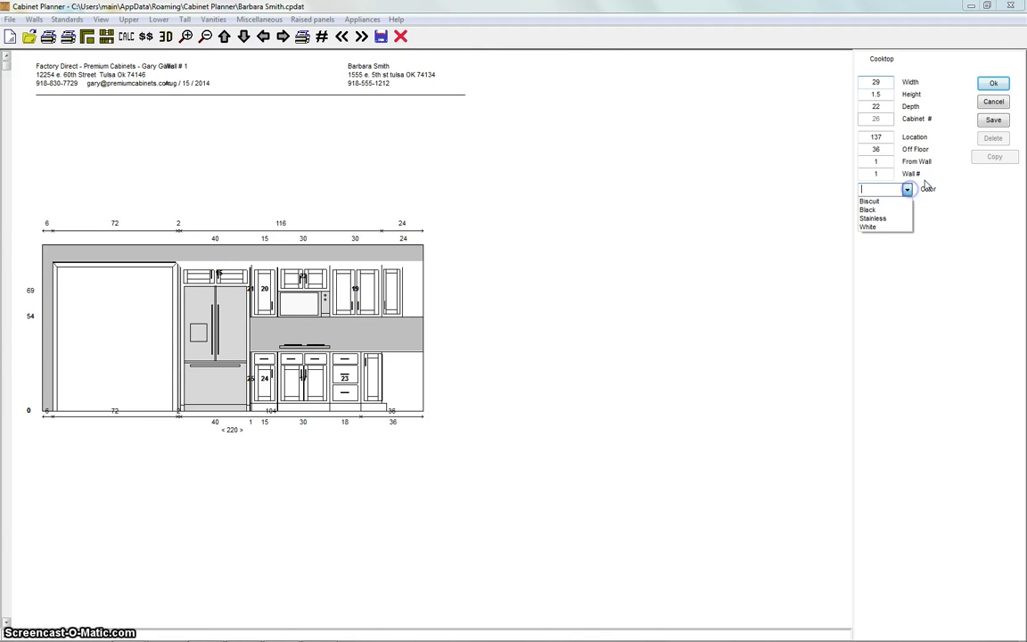
pyautogui.click(881, 219)
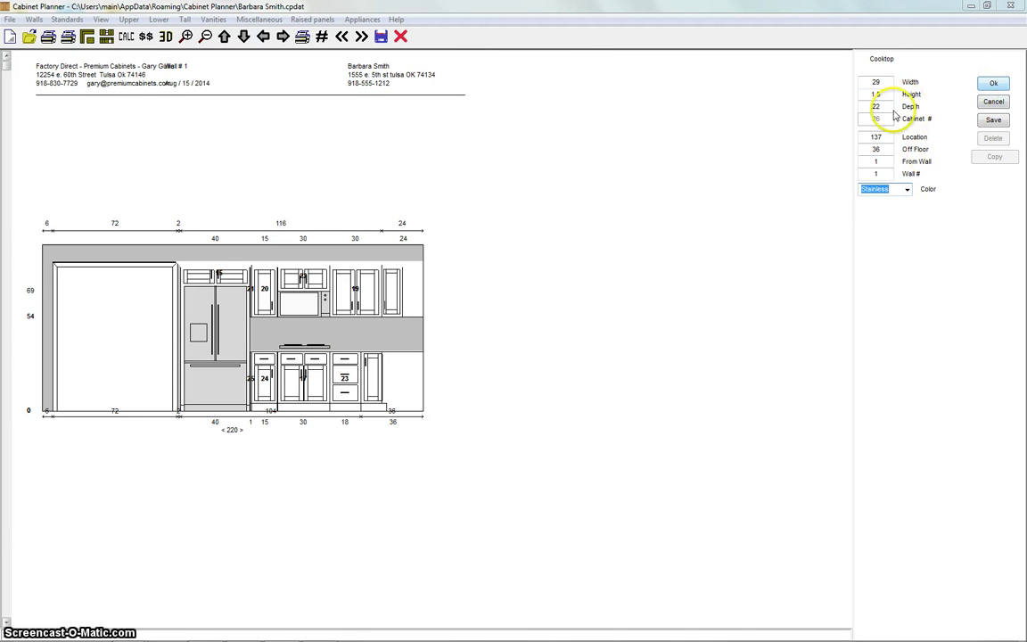
pyautogui.click(993, 85)
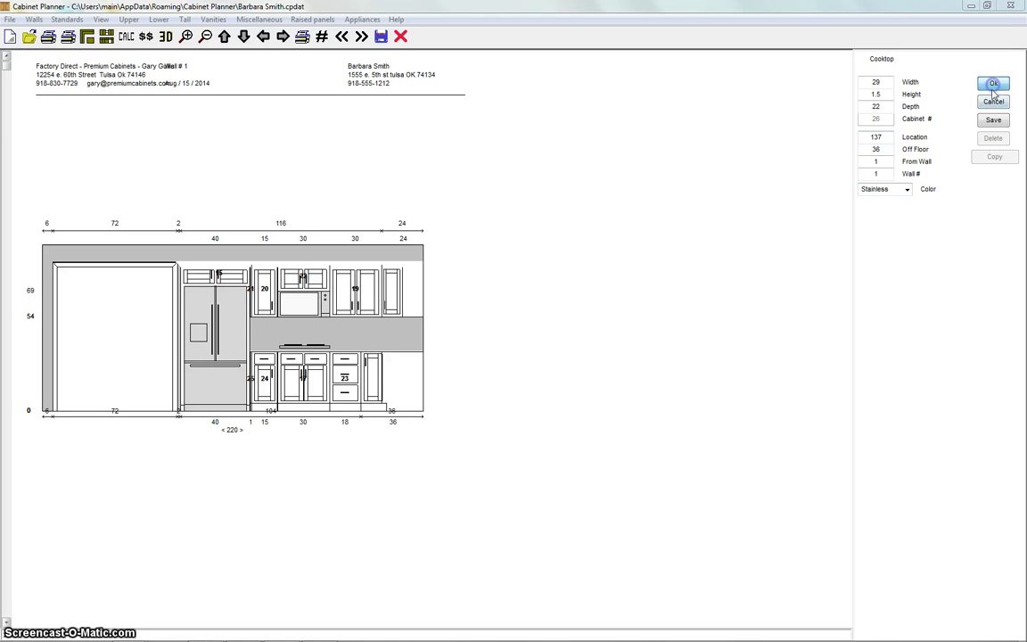
pyautogui.click(992, 121)
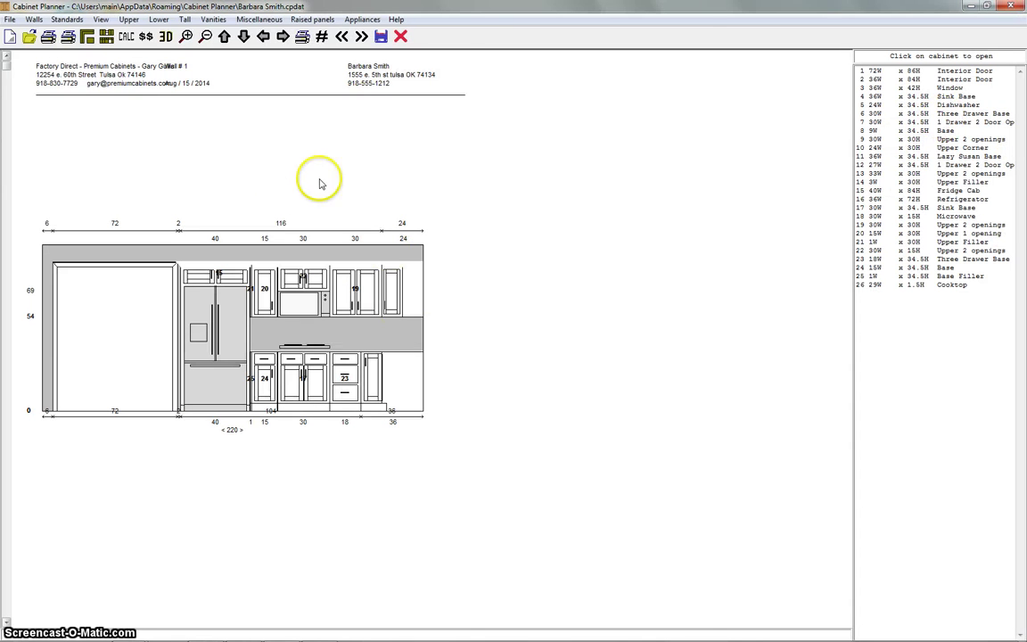
# - On wall 2, add a 32-wide square single-bowl sink, 1 high, 36.1 off the floor
pyautogui.click(362, 36)
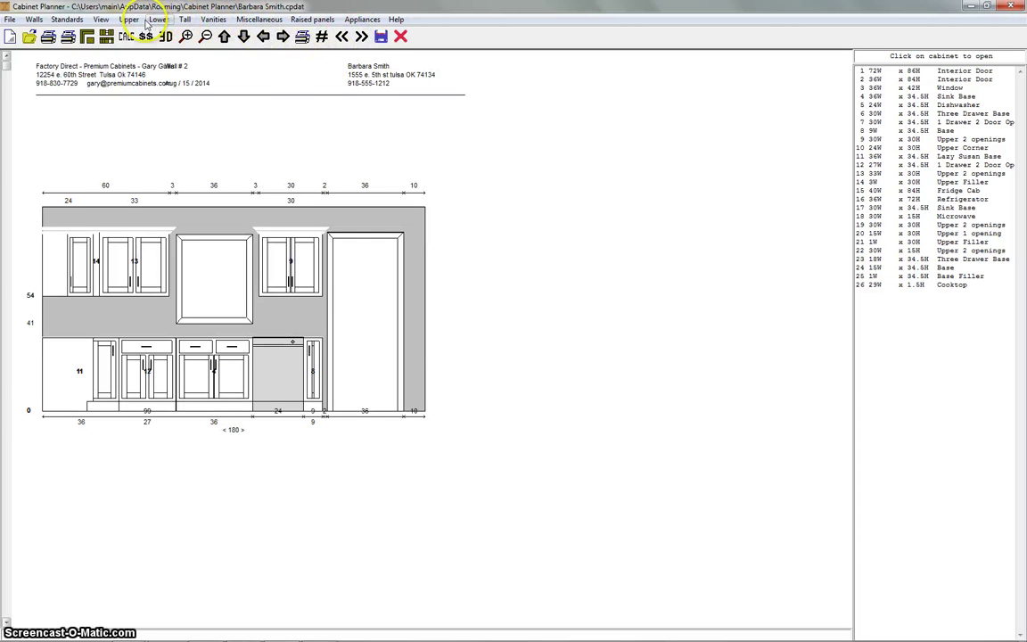
pyautogui.click(251, 20)
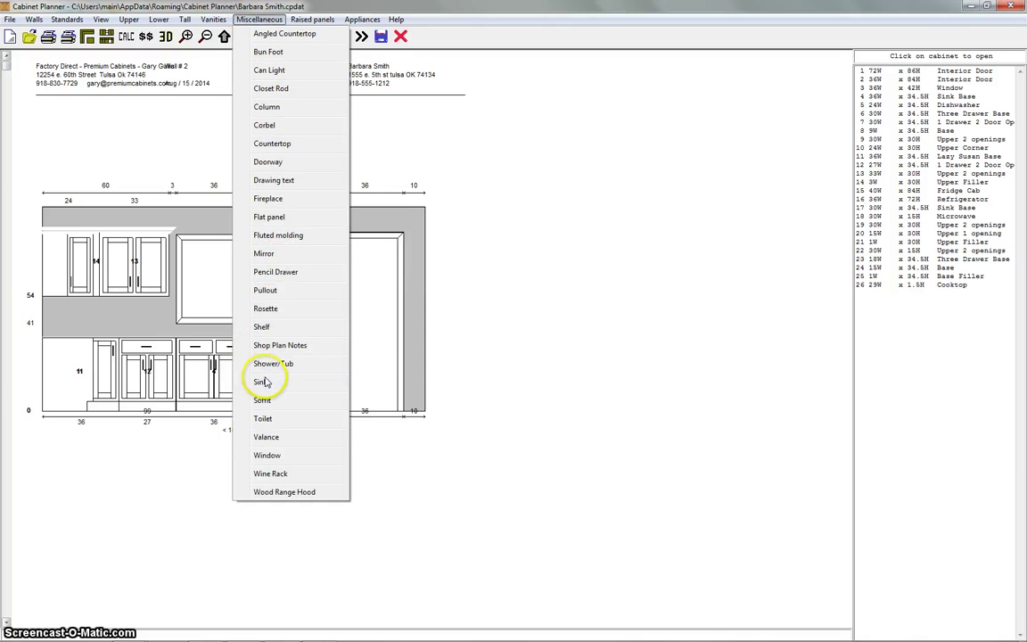
pyautogui.click(261, 382)
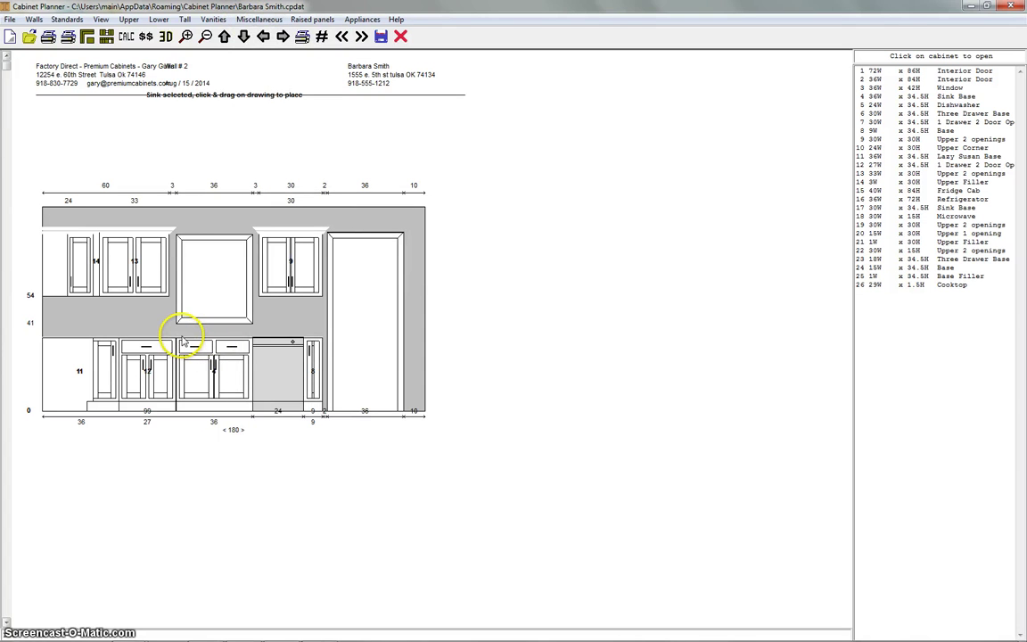
pyautogui.moveTo(190, 337); pyautogui.dragTo(250, 357)
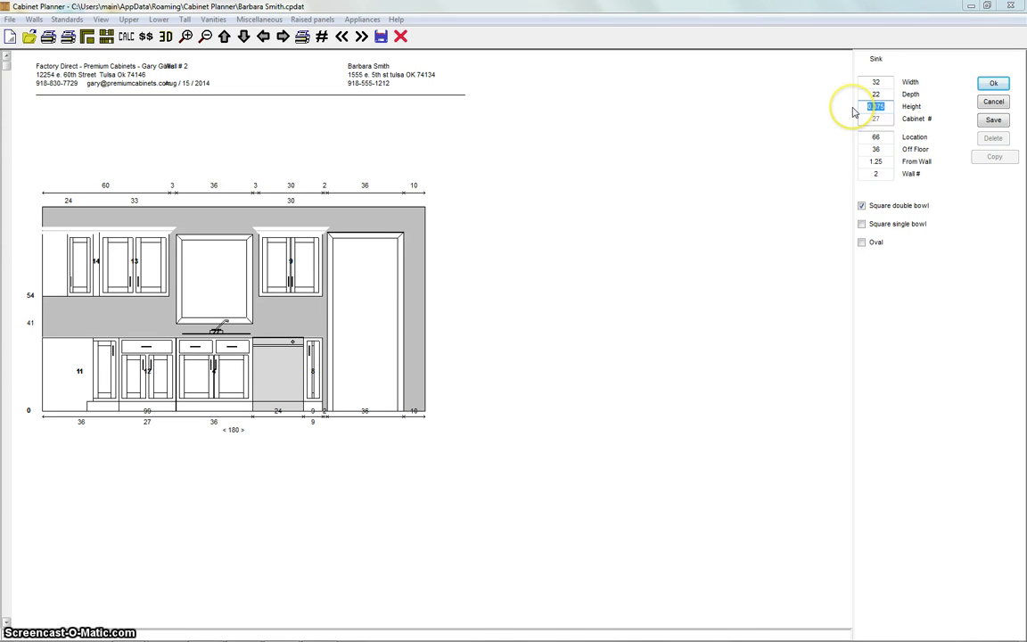
pyautogui.click(883, 149)
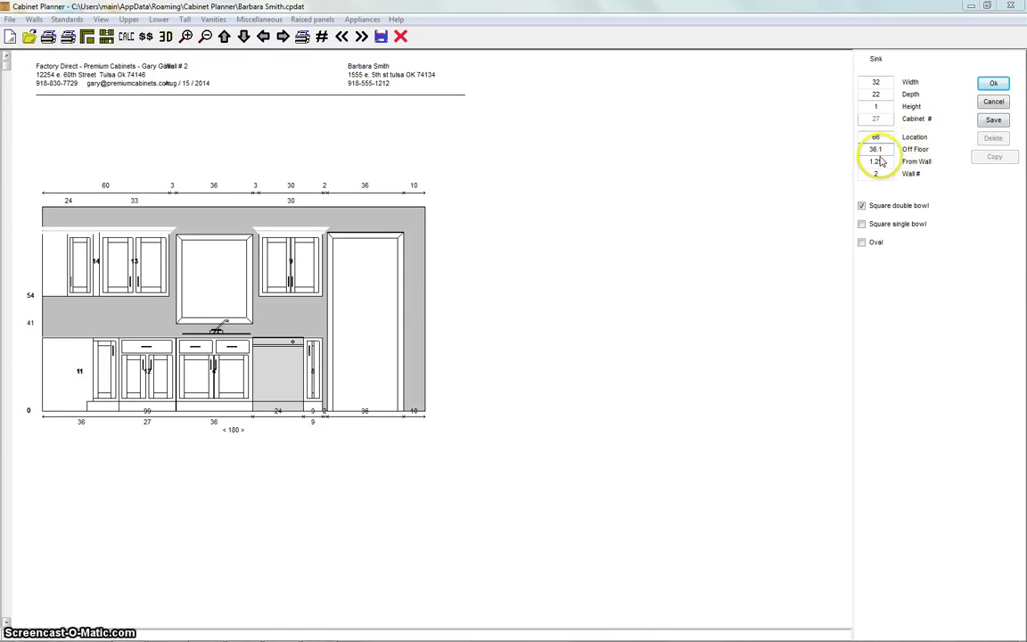
pyautogui.click(997, 85)
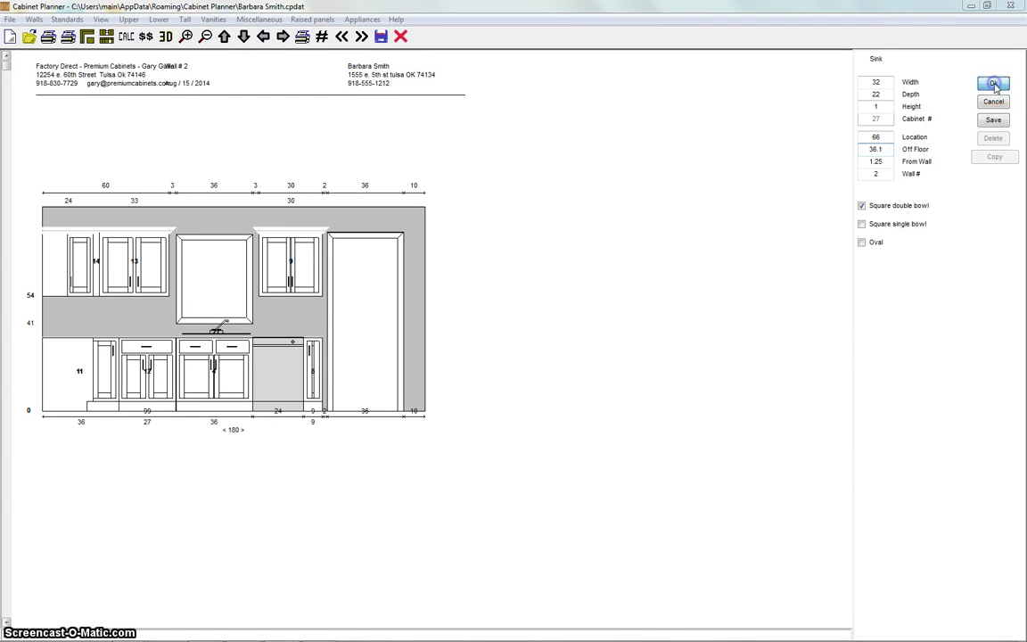
pyautogui.click(993, 120)
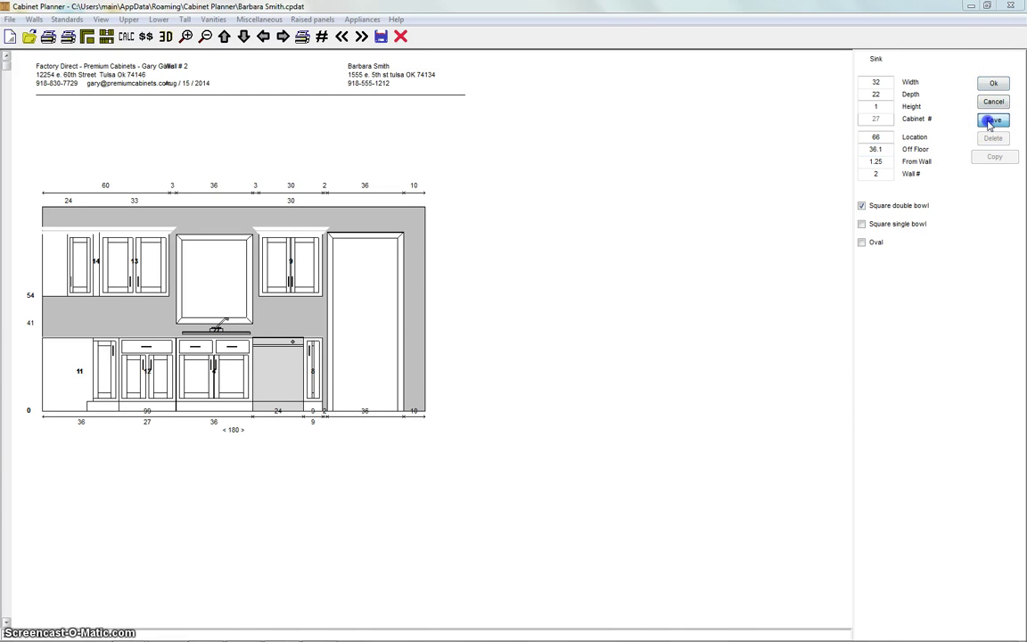
pyautogui.click(861, 224)
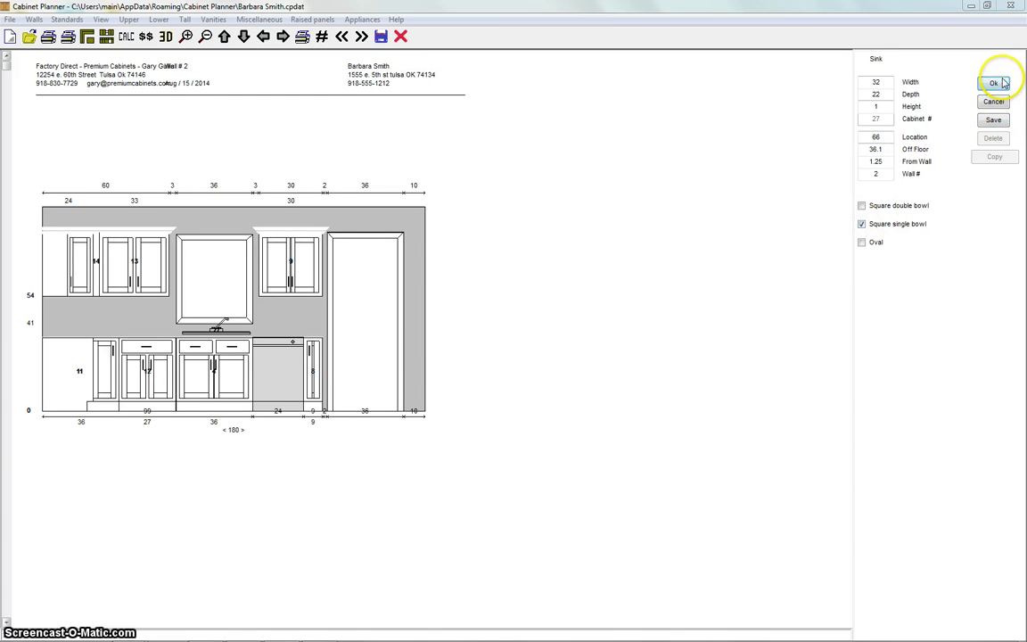
pyautogui.click(995, 122)
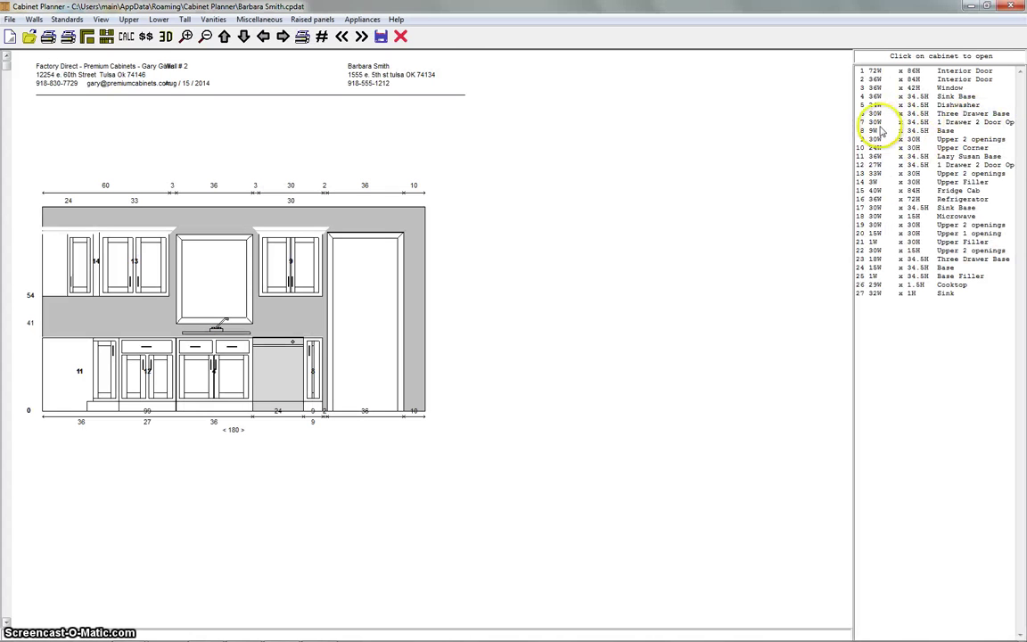
# - Switch to wall 1 and delete sink base item 17 beneath the cooktop
pyautogui.click(343, 37)
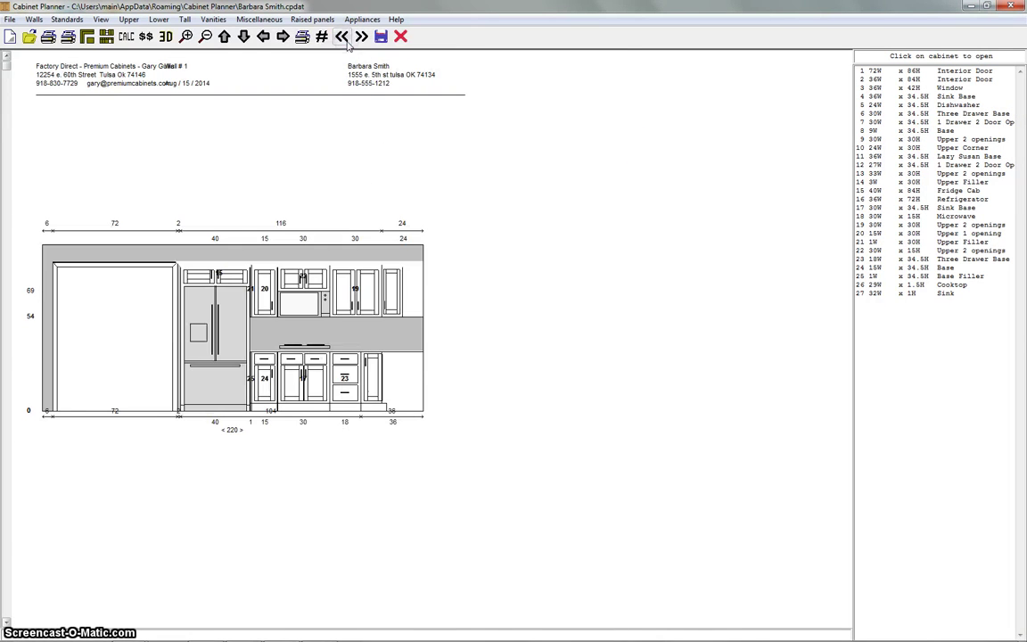
pyautogui.click(295, 365)
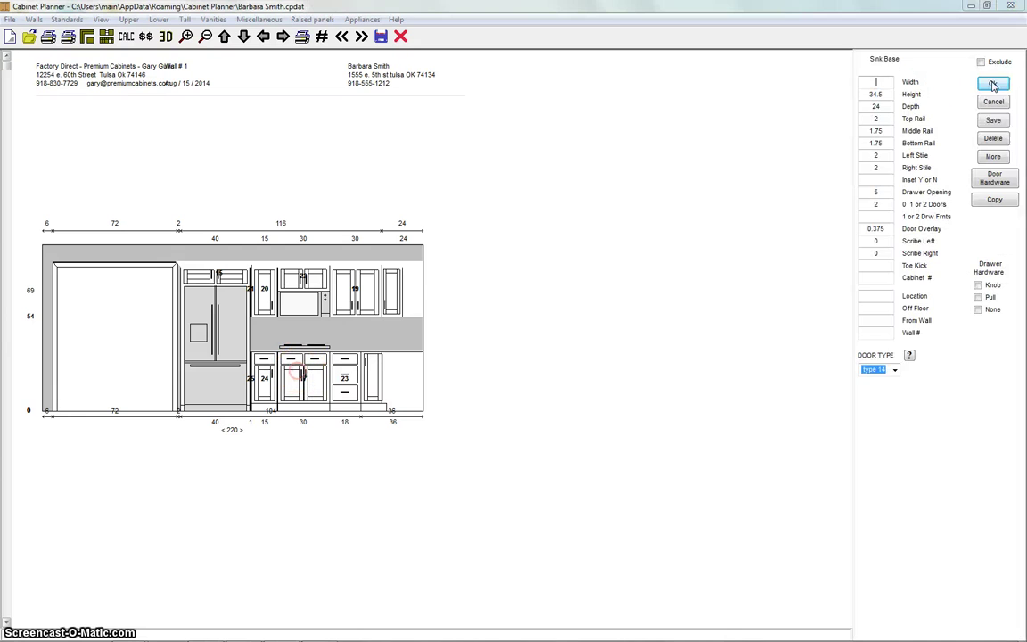
pyautogui.click(993, 138)
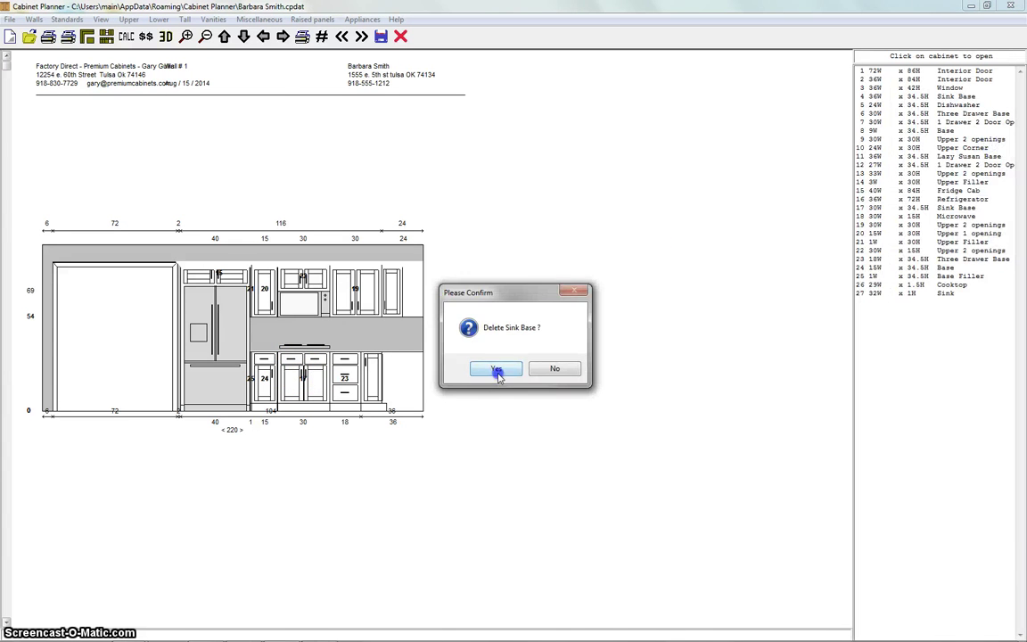
pyautogui.click(498, 374)
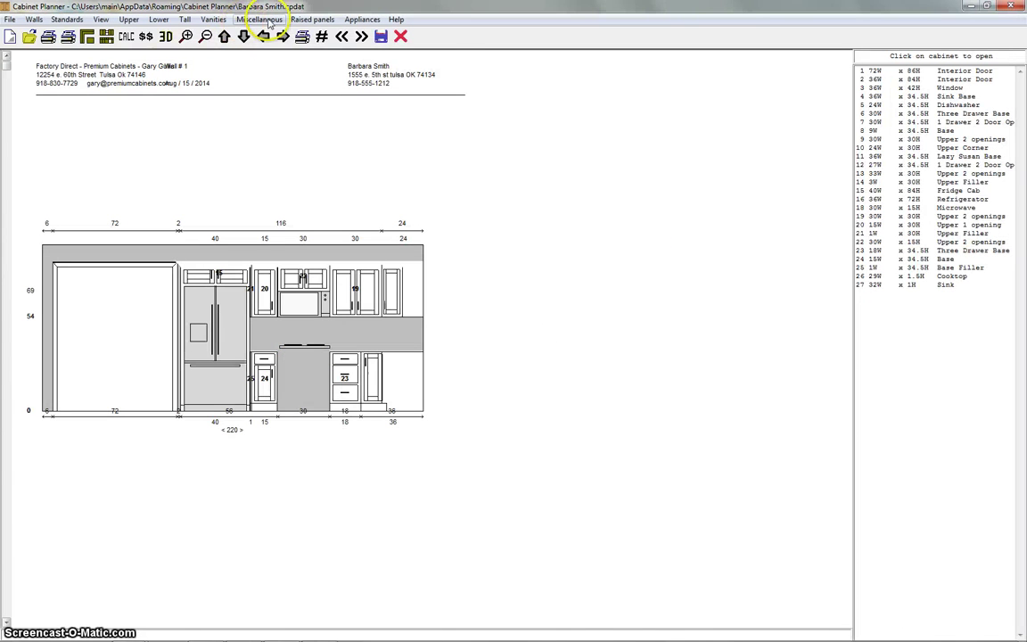
# - Drop a 30-wide three-drawer base with pulls into the gap between cabinets 24 and 23
pyautogui.click(157, 20)
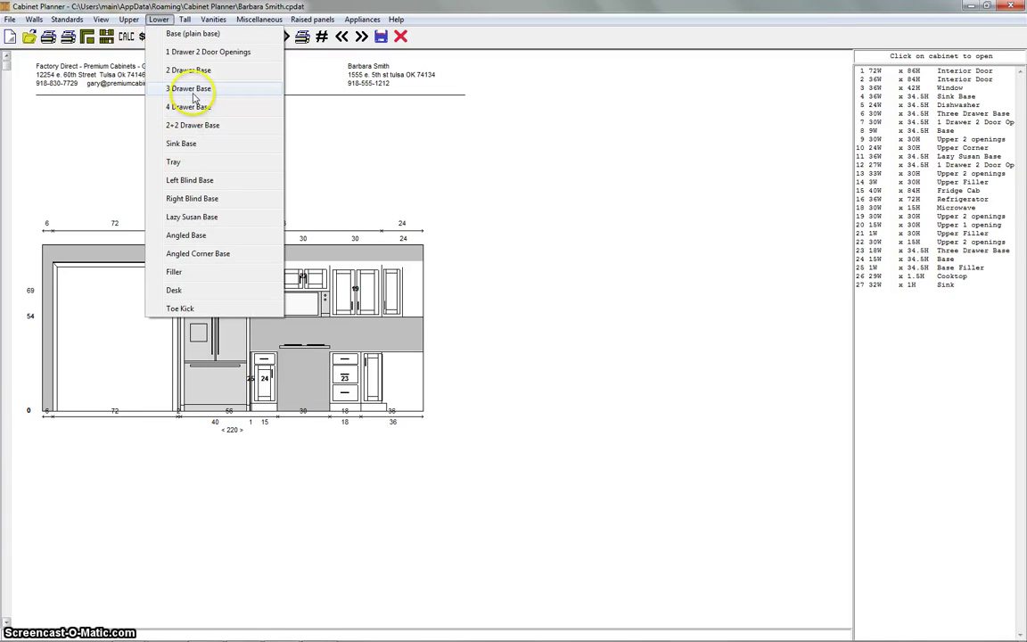
pyautogui.click(192, 90)
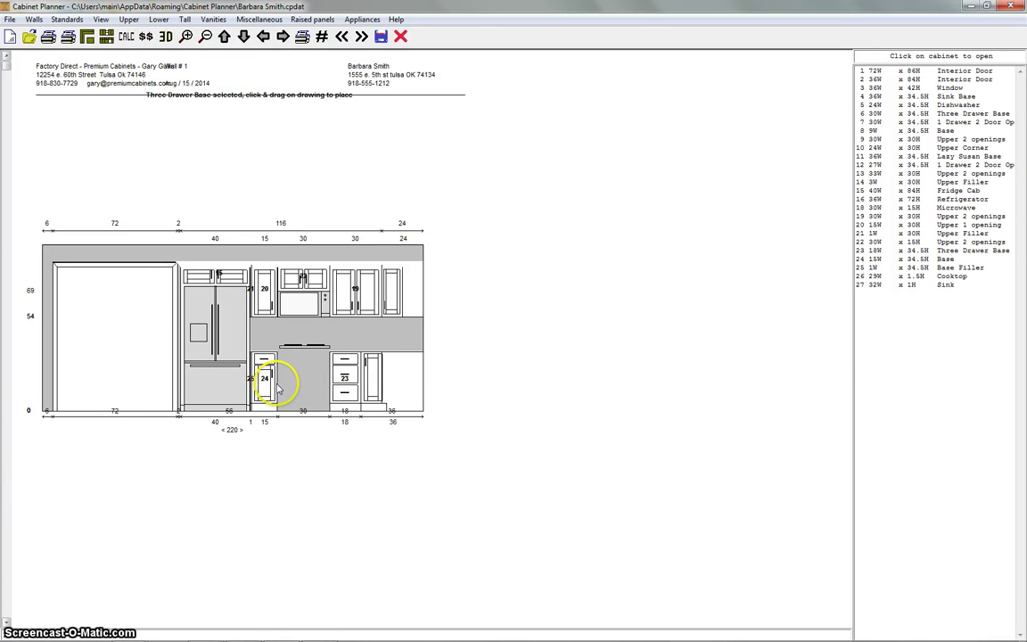
pyautogui.moveTo(279, 389); pyautogui.dragTo(330, 394)
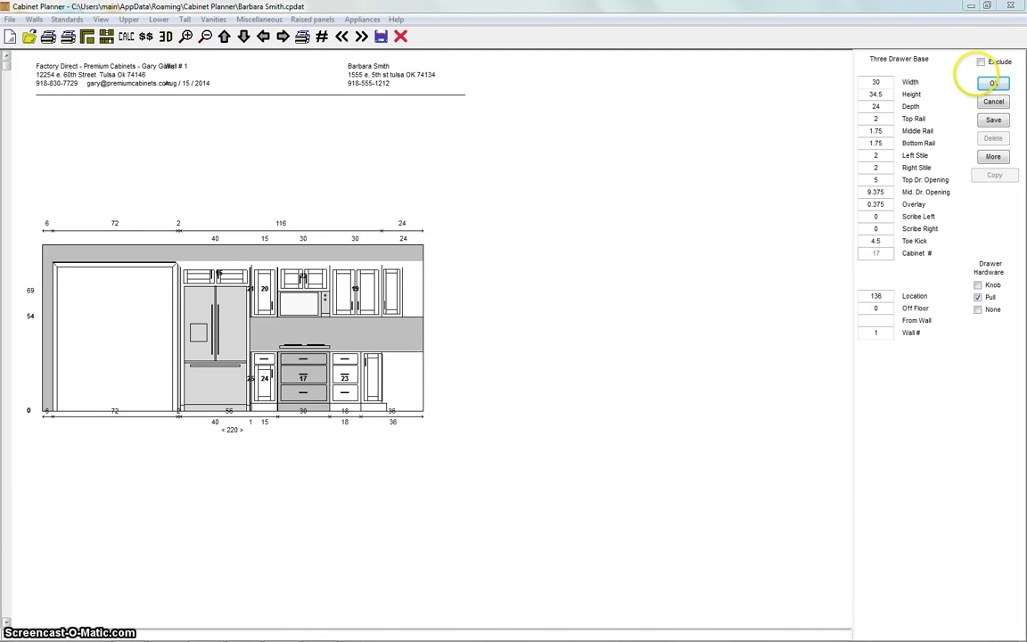
pyautogui.click(993, 120)
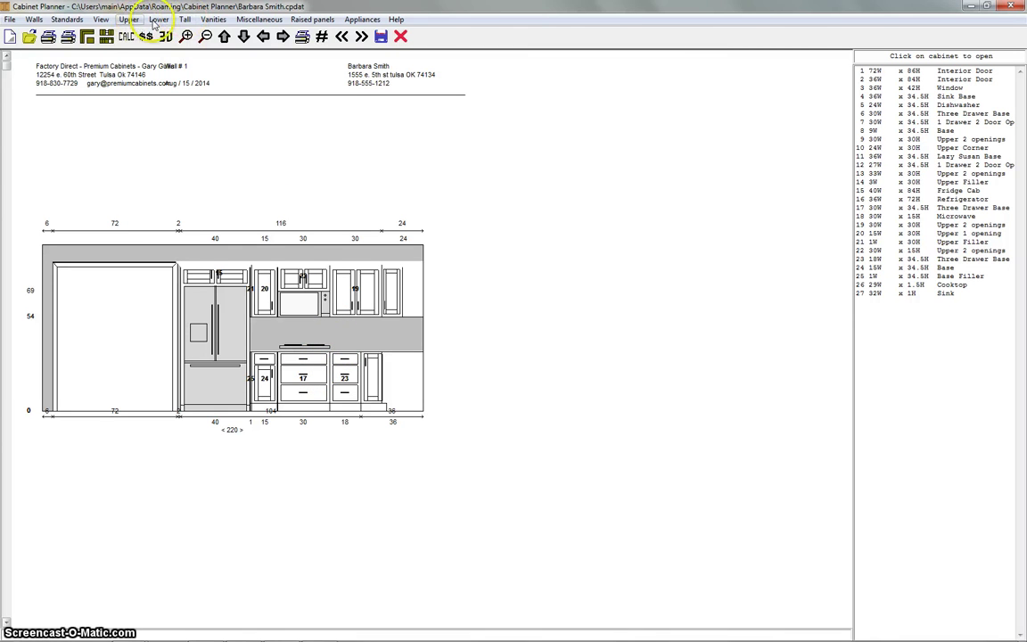
# - Lay a 100-wide countertop across the wall 1 base cabinets with backsplash height 0 and save it
pyautogui.click(258, 19)
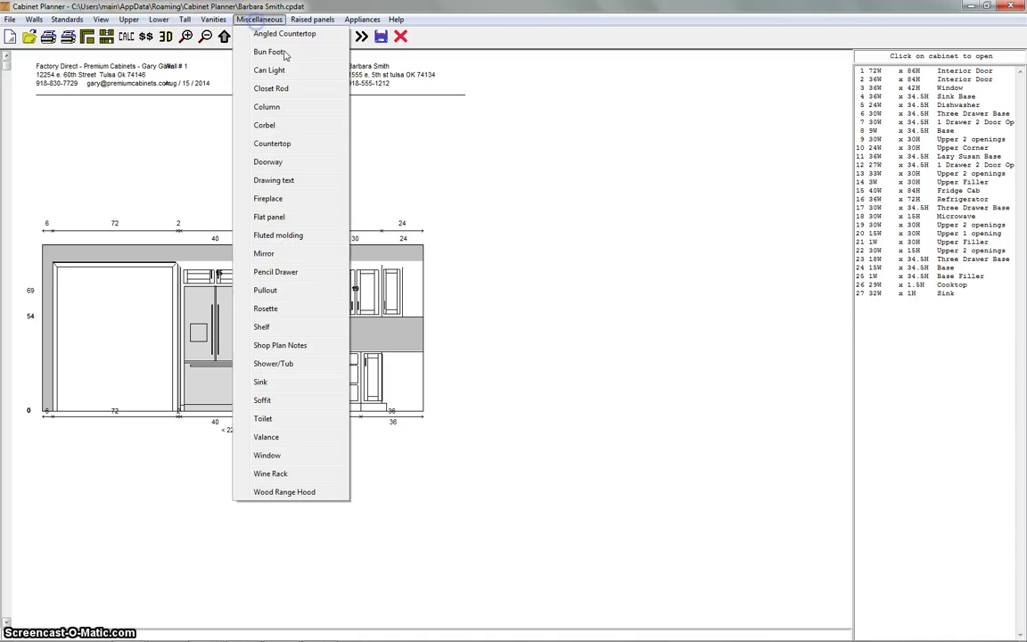
pyautogui.click(282, 145)
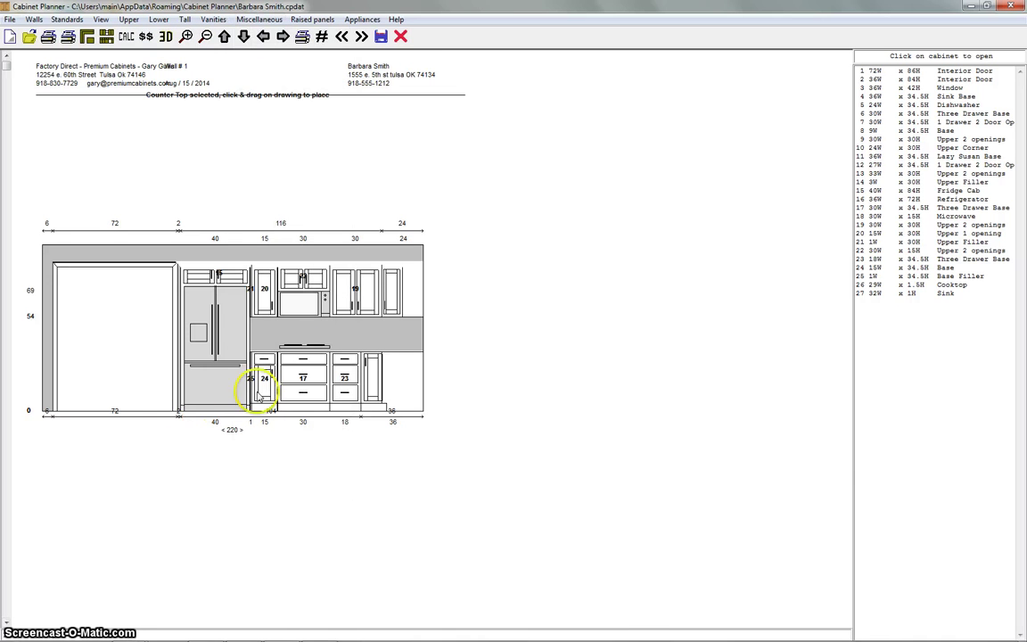
pyautogui.moveTo(253, 356); pyautogui.dragTo(259, 358)
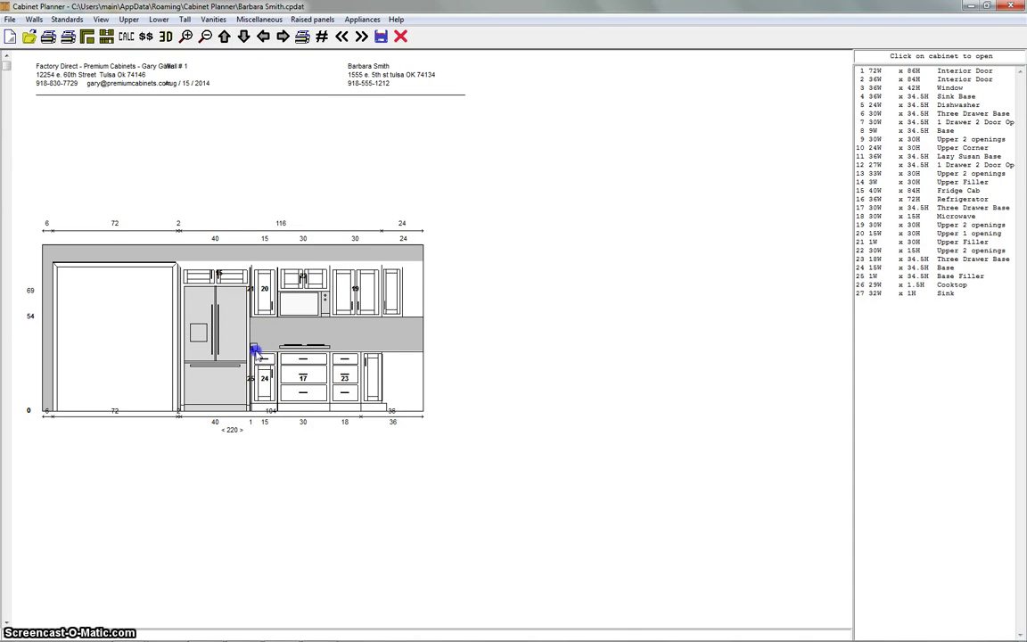
pyautogui.moveTo(378, 369); pyautogui.dragTo(424, 374)
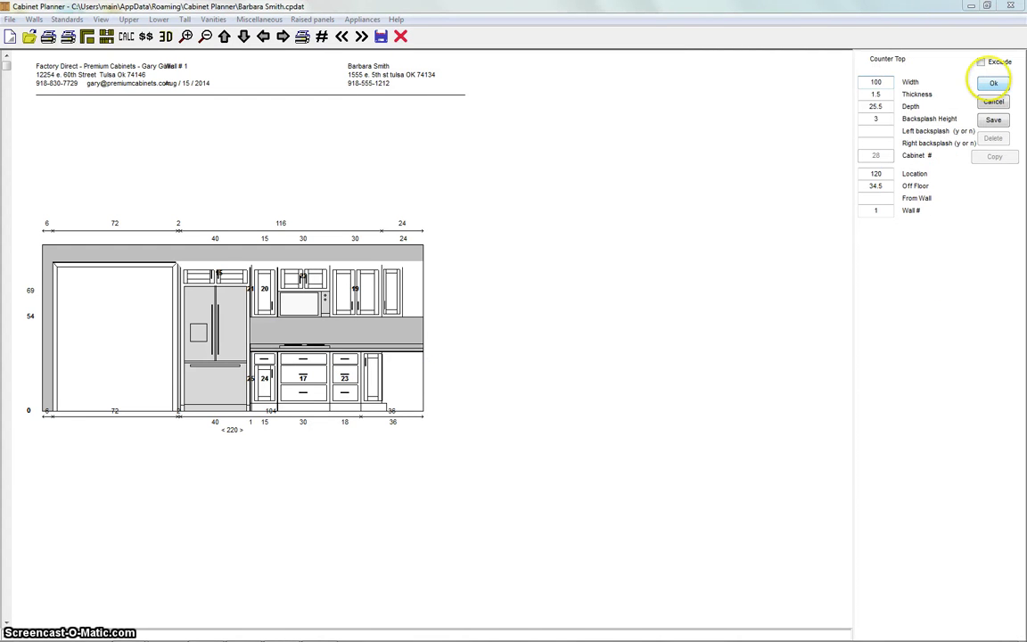
pyautogui.click(875, 119)
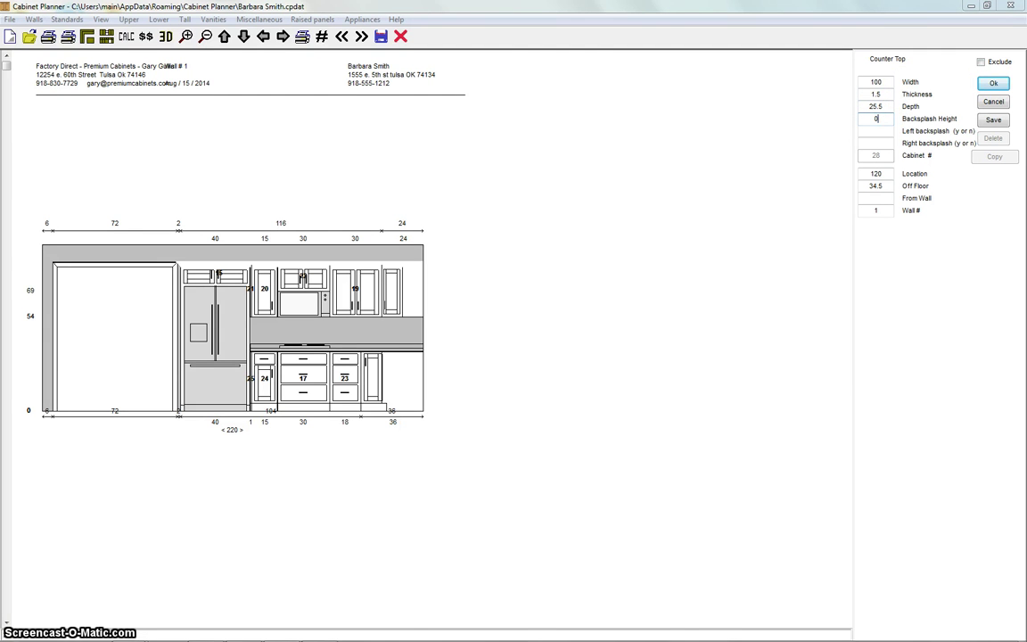
pyautogui.click(995, 83)
pyautogui.click(993, 120)
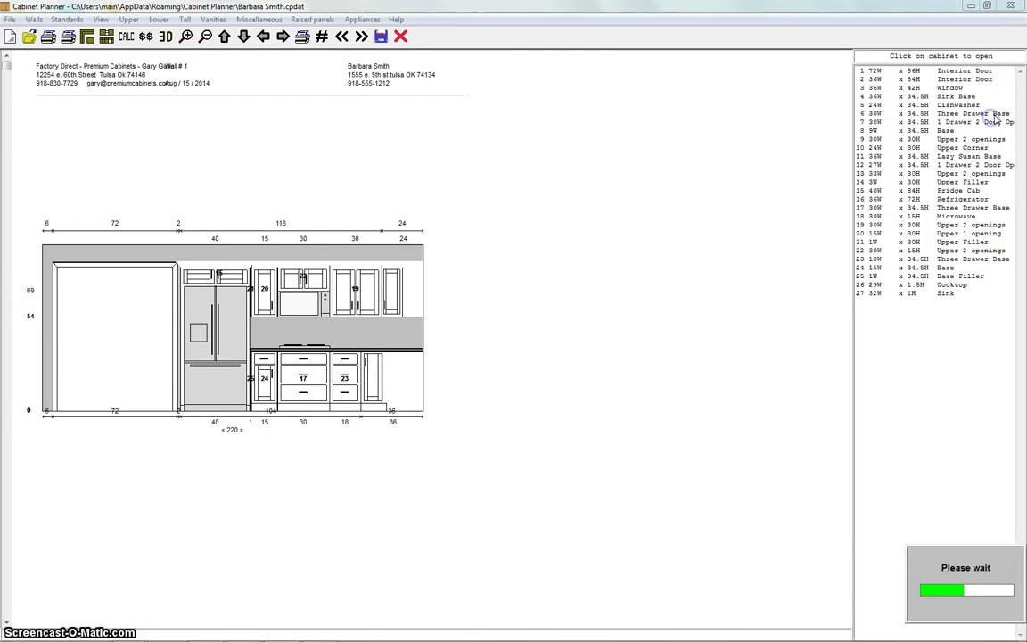
# - On Wall # 2, lay a 132-wide countertop along the base cabinets with backsplash height 0, then save
pyautogui.click(361, 37)
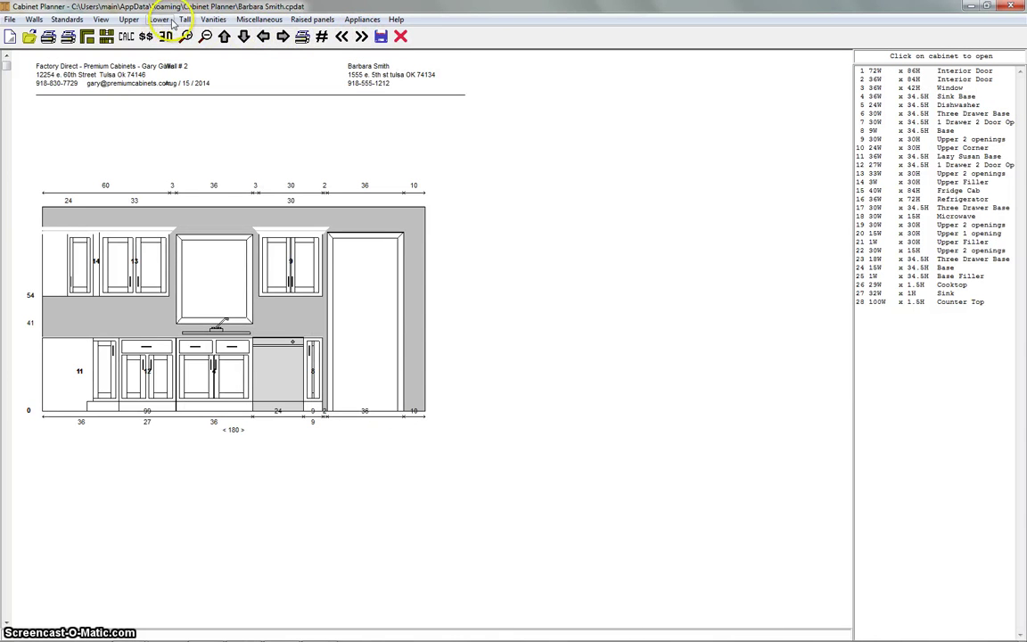
pyautogui.click(259, 19)
pyautogui.click(261, 142)
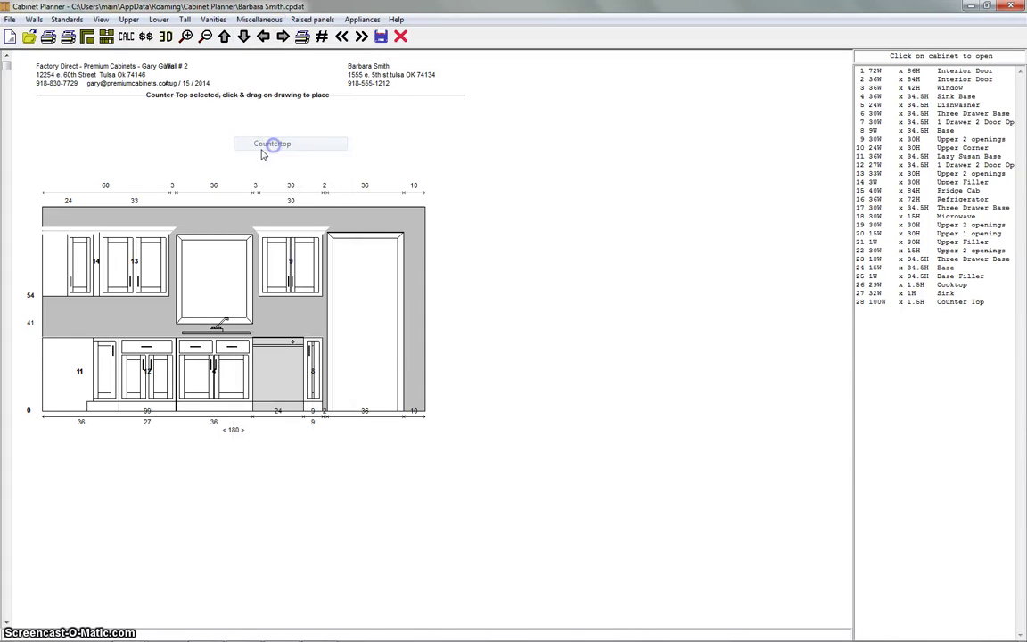
pyautogui.moveTo(62, 312)
pyautogui.mouseDown()
pyautogui.moveTo(47, 339)
pyautogui.moveTo(304, 355)
pyautogui.mouseUp()
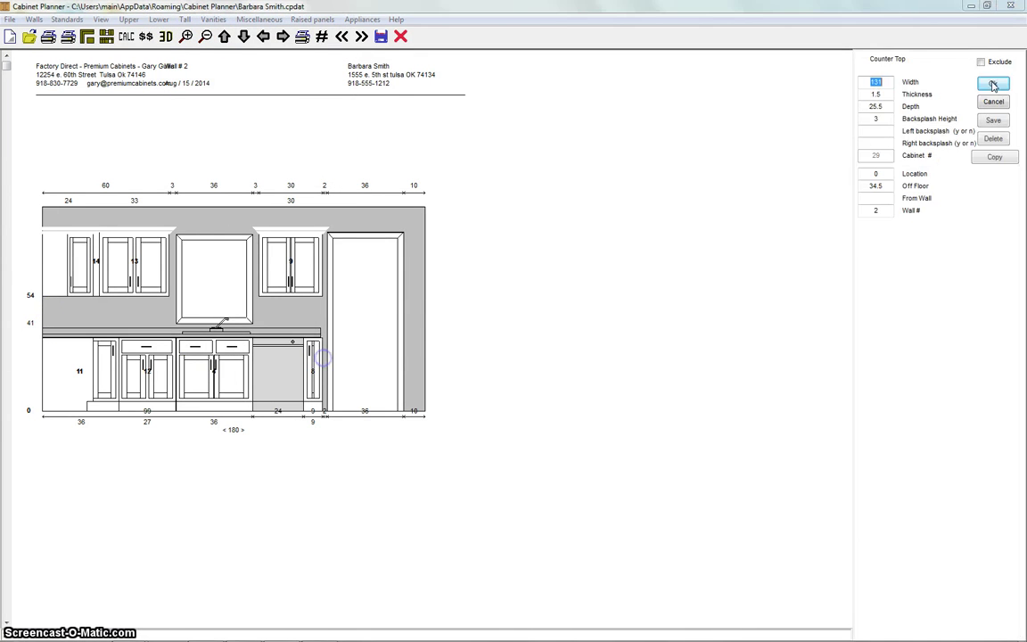
pyautogui.click(991, 82)
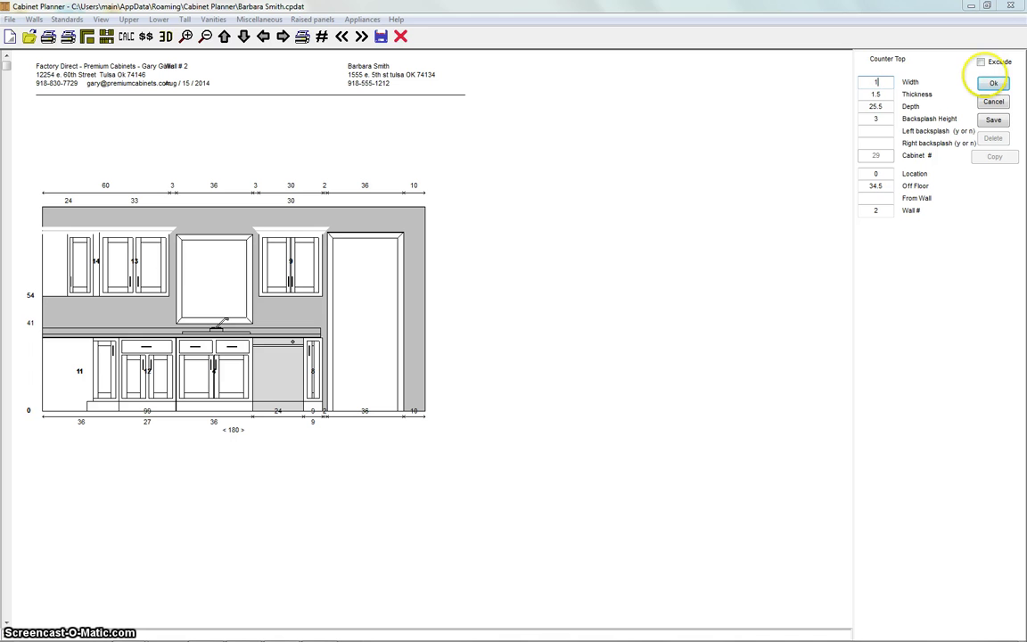
pyautogui.click(878, 119)
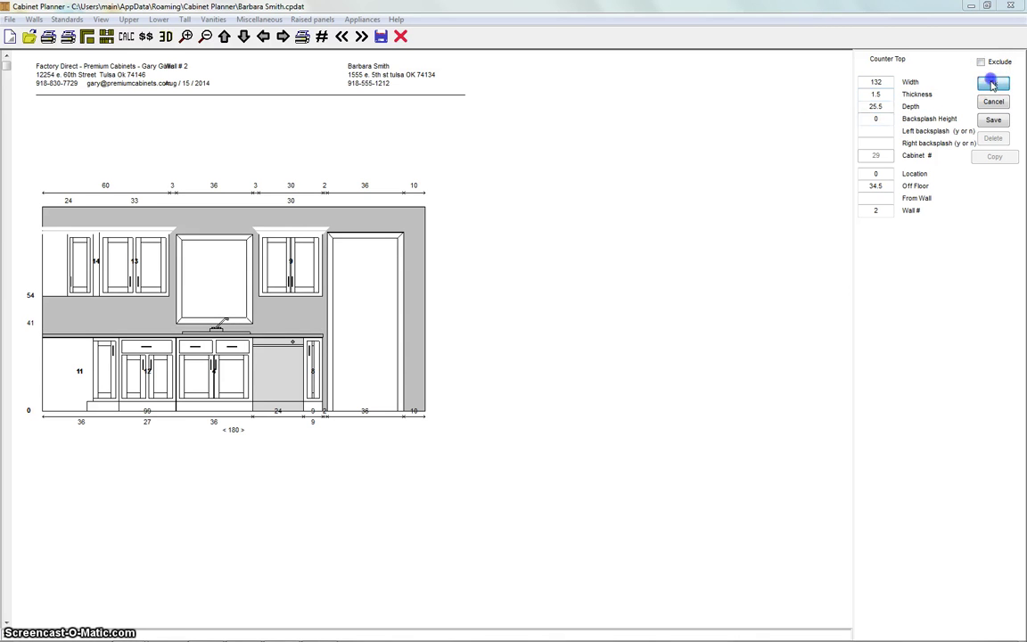
pyautogui.click(992, 120)
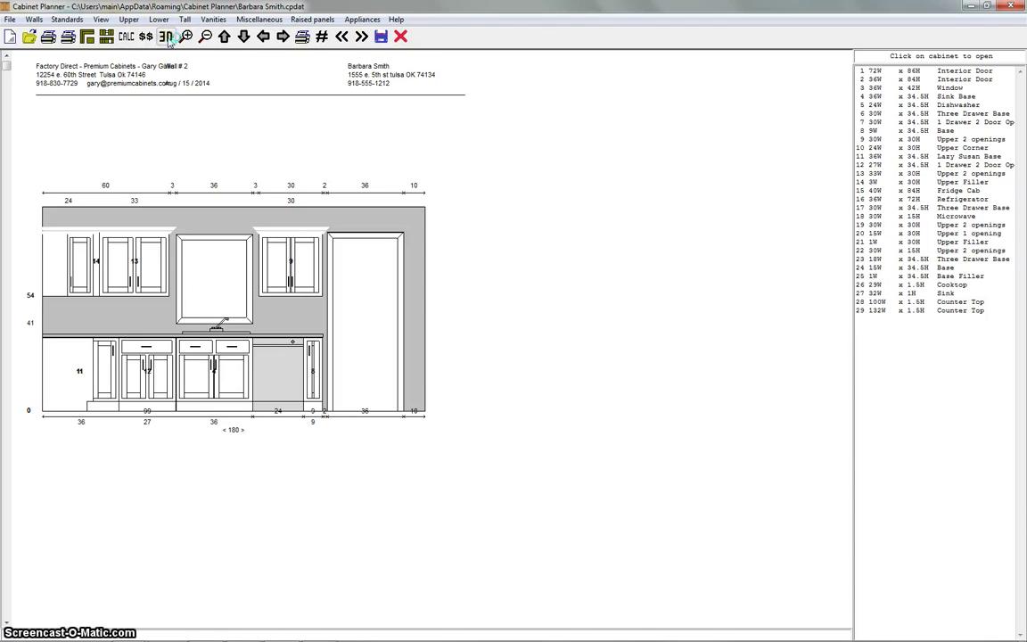
# - Open the 3D kitchen view, zoom in, lower the camera and tilt its aim upward
pyautogui.click(166, 38)
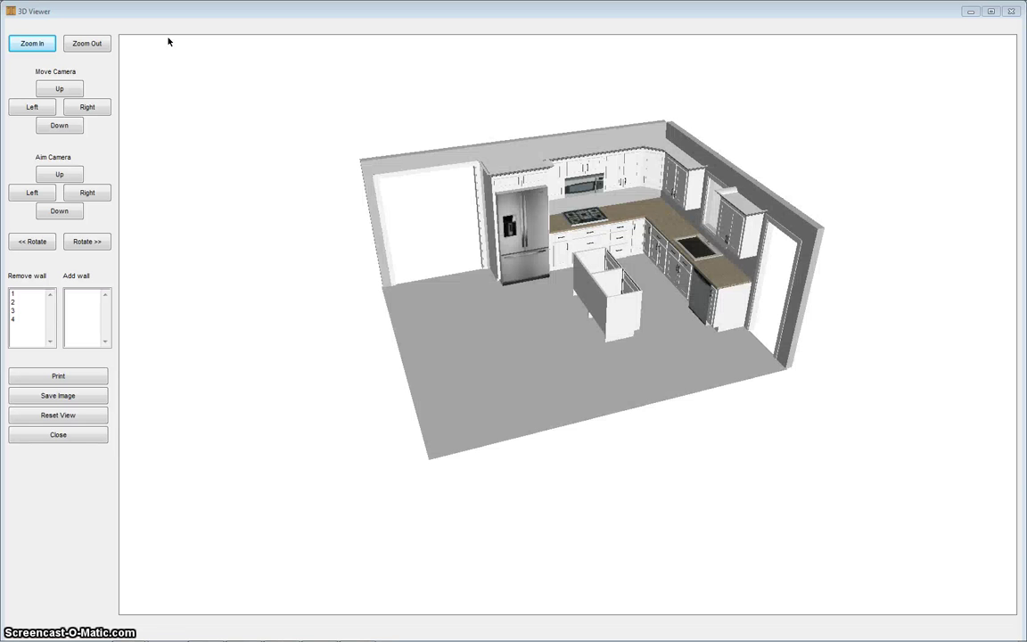
pyautogui.click(33, 43)
pyautogui.click(60, 129)
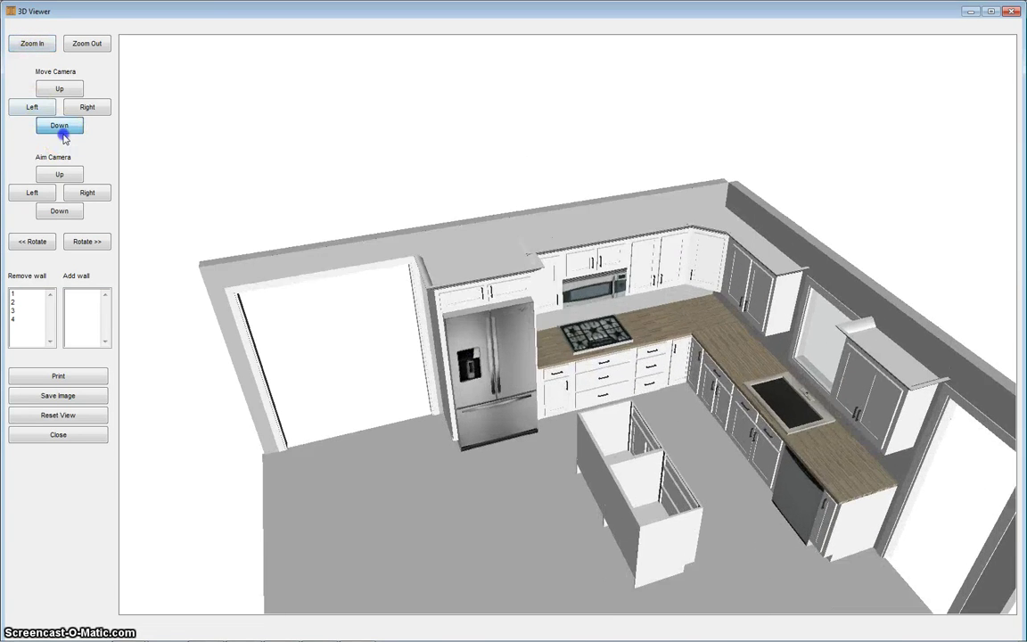
pyautogui.click(63, 173)
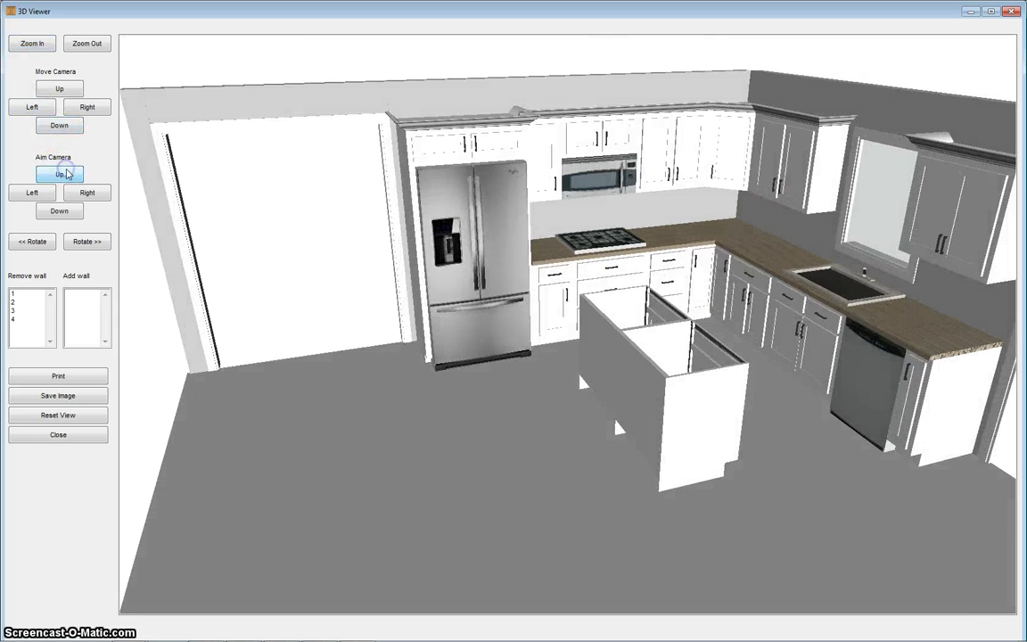
# - Rotate the 3D kitchen back and forth, then close the viewer to return to Wall # 2
pyautogui.click(87, 239)
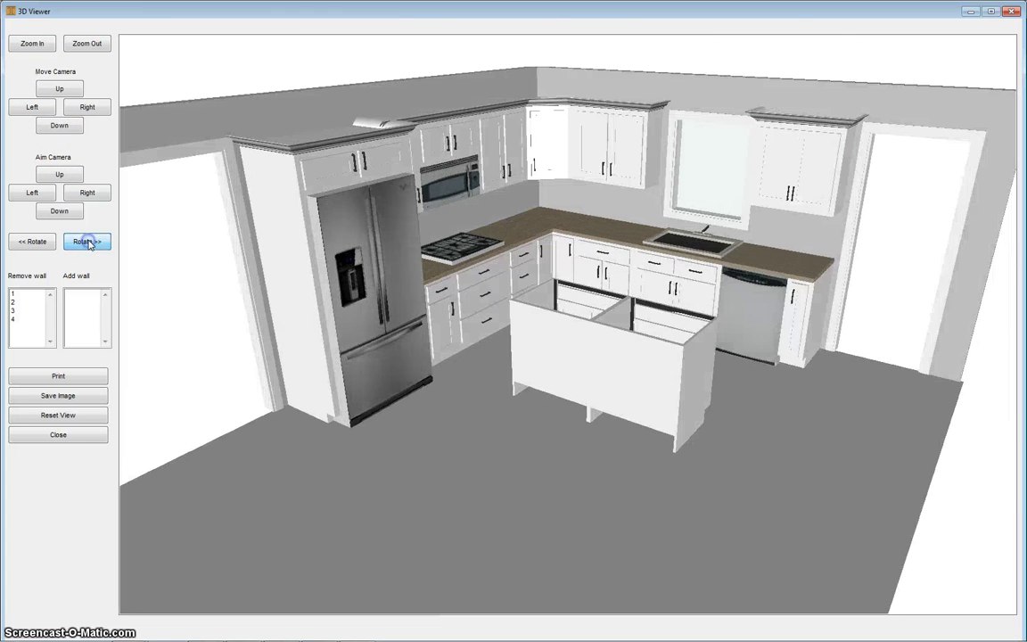
pyautogui.click(30, 240)
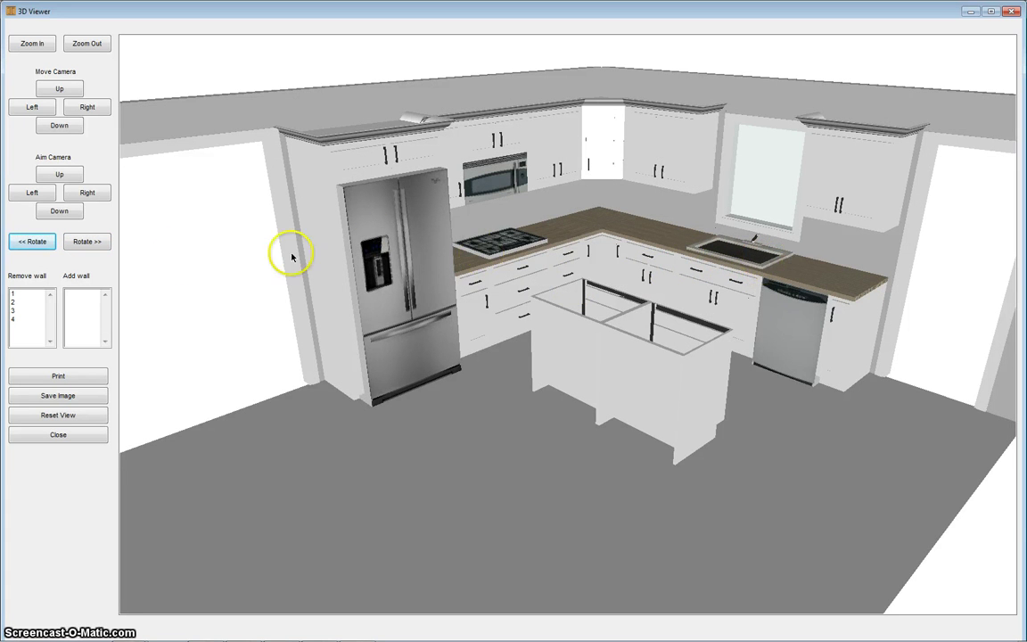
pyautogui.click(34, 244)
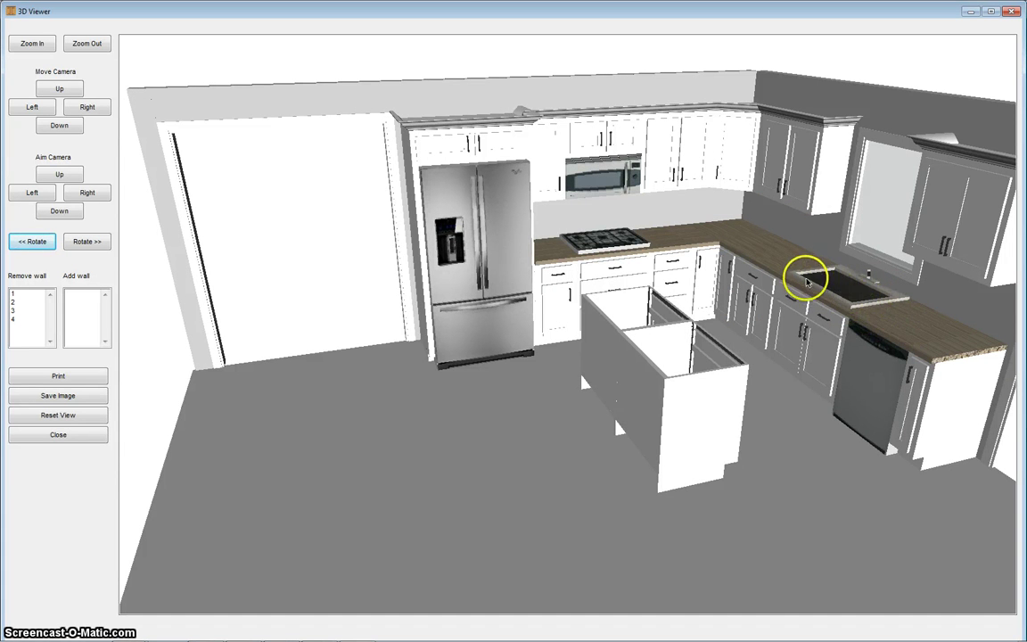
pyautogui.click(102, 242)
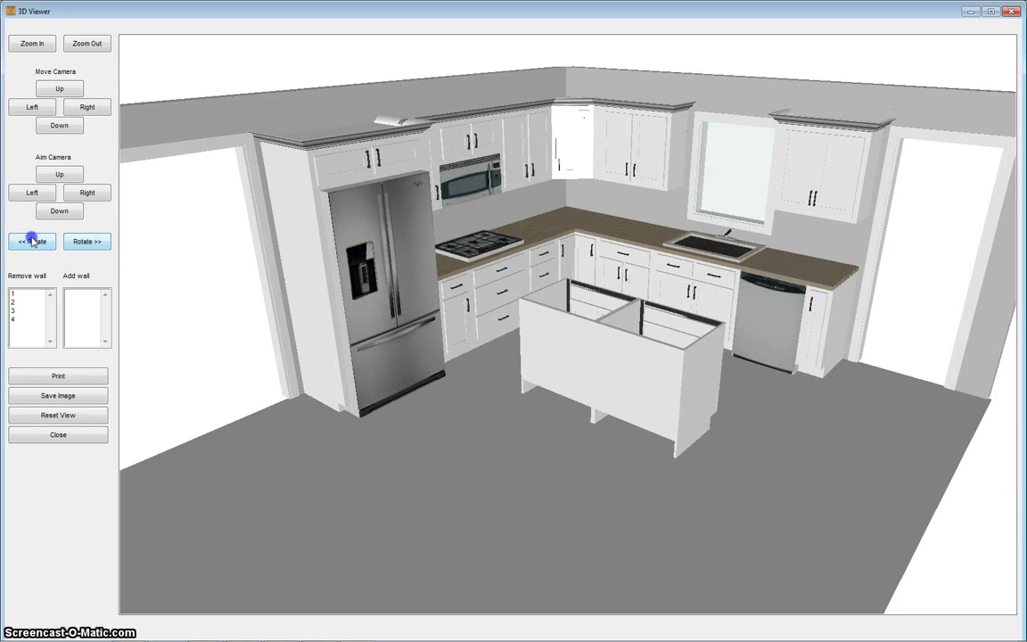
pyautogui.click(32, 241)
pyautogui.click(83, 239)
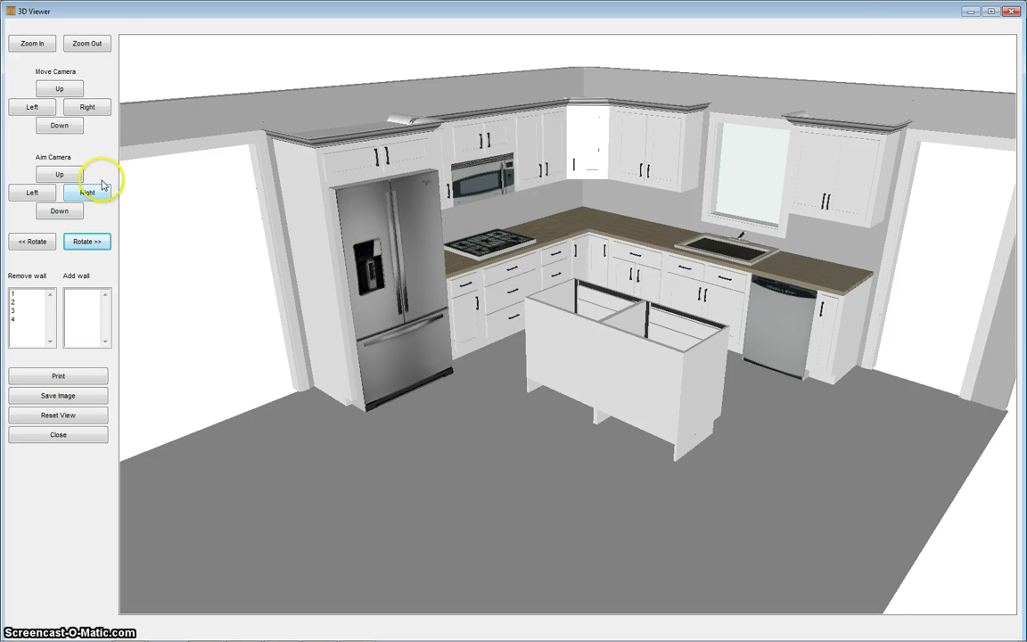
pyautogui.click(1012, 11)
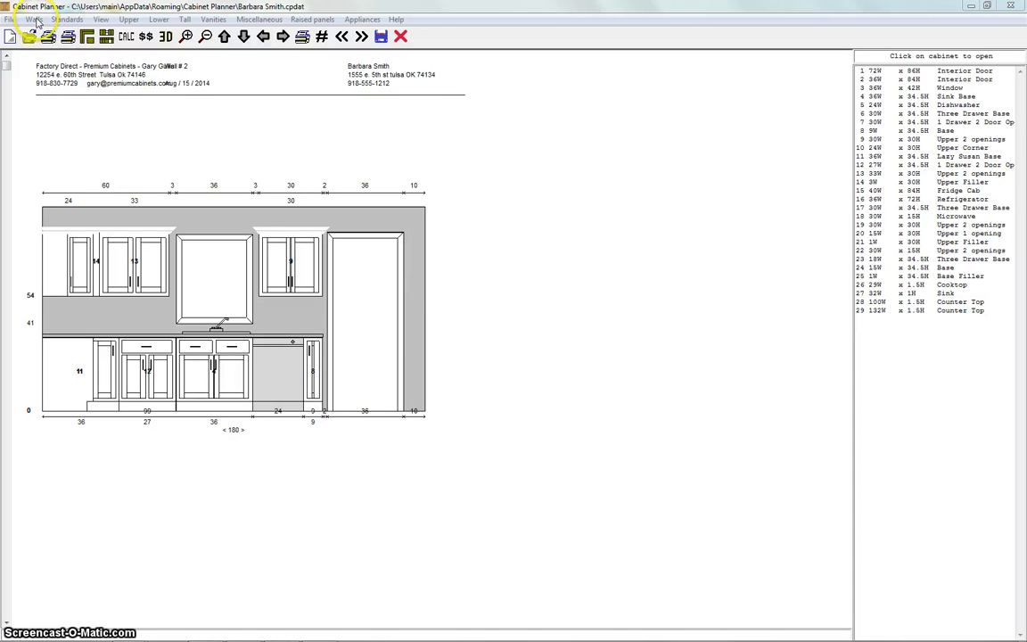
# - In Setup Walls, delete the misdrawn wall 5 and turn off starting from the previous wall
pyautogui.click(33, 19)
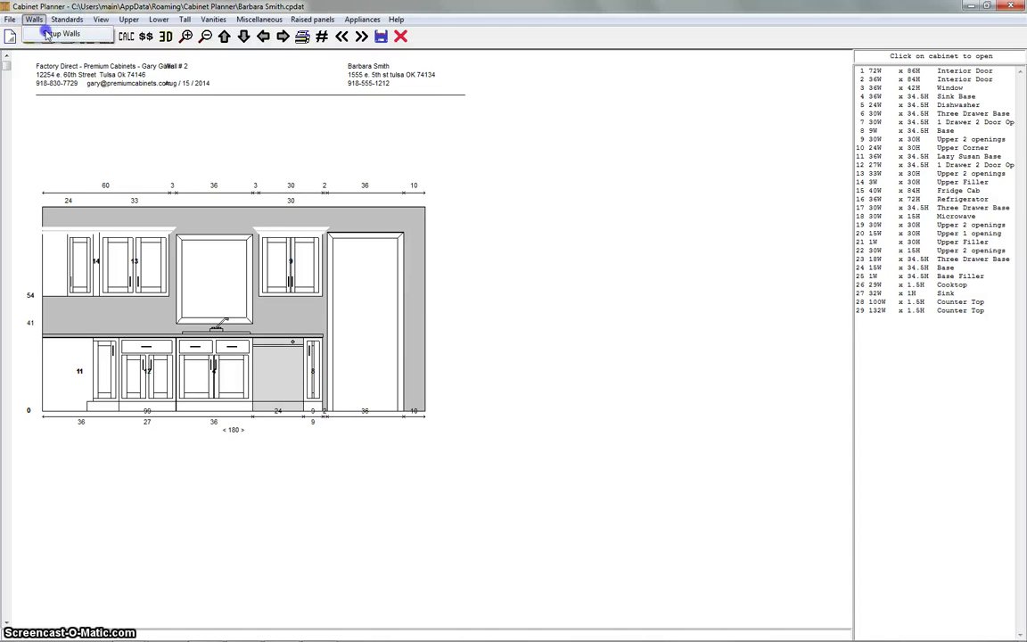
pyautogui.click(53, 34)
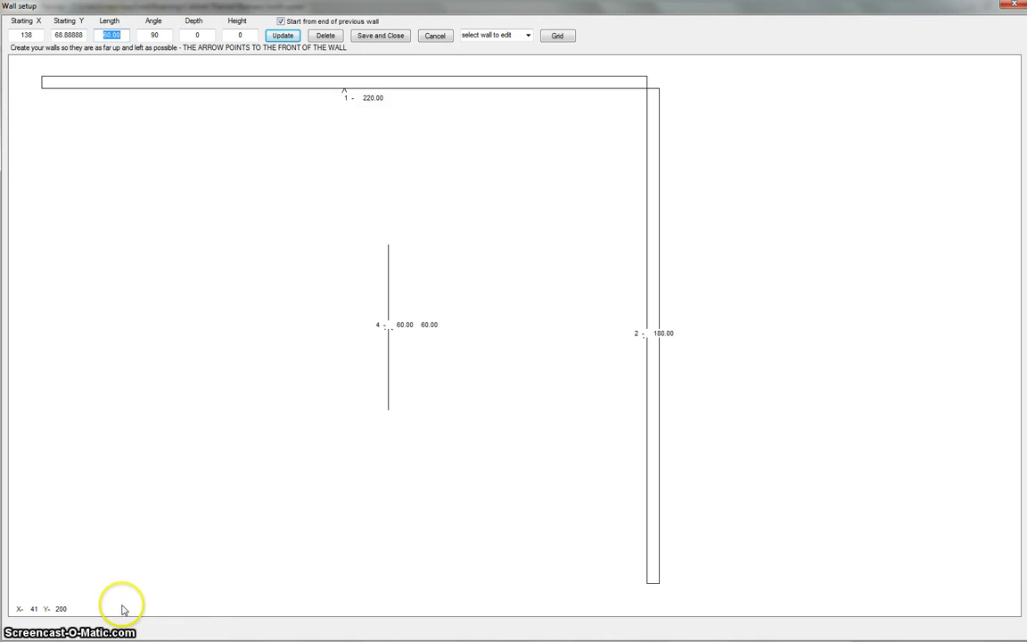
pyautogui.moveTo(128, 606)
pyautogui.mouseDown()
pyautogui.moveTo(61, 601)
pyautogui.moveTo(72, 592)
pyautogui.mouseUp()
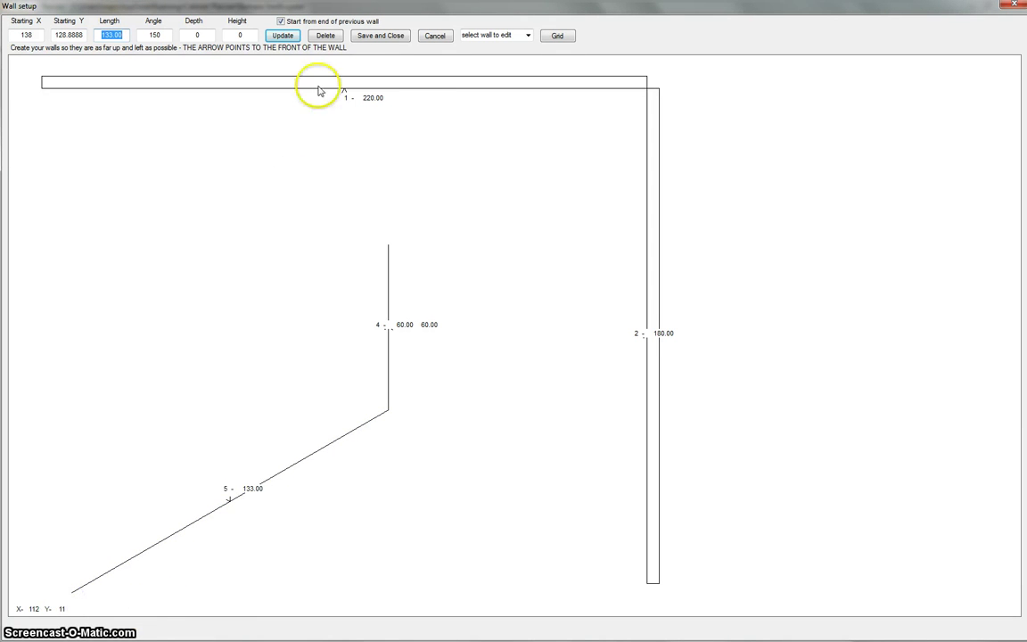
pyautogui.click(329, 42)
pyautogui.click(281, 22)
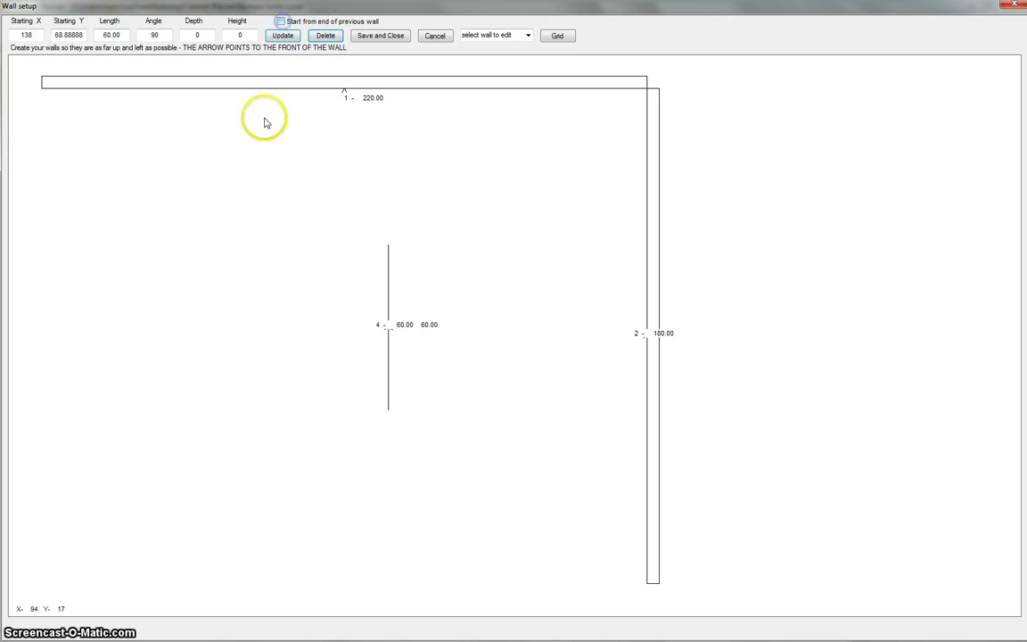
# - Draw wall 5, 56 long, with angle 180, height 96 and depth 4.5, then save and close
pyautogui.moveTo(158, 602); pyautogui.dragTo(6, 603)
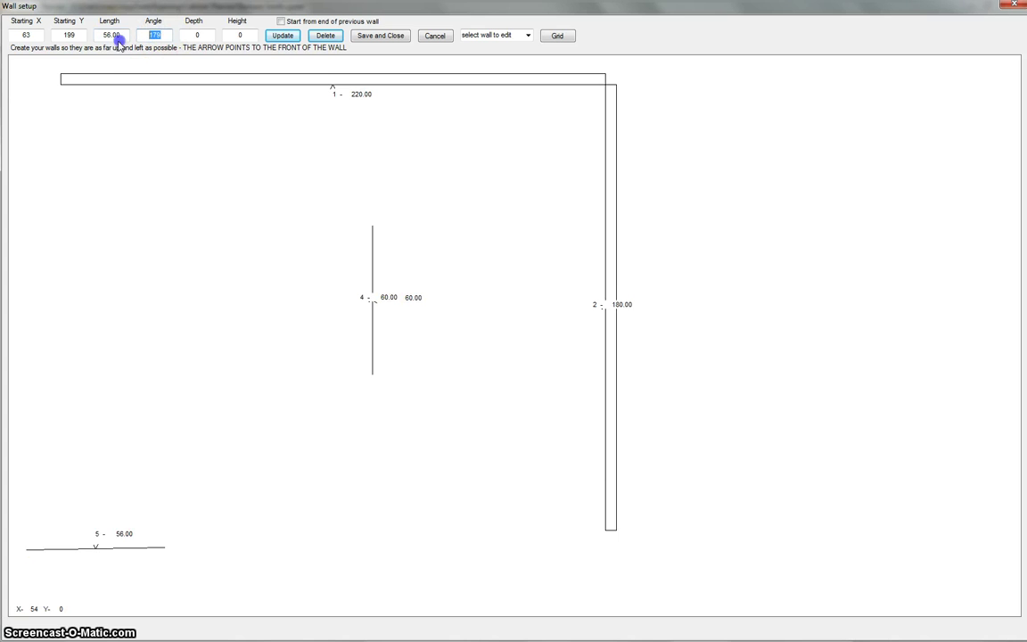
pyautogui.write('0')
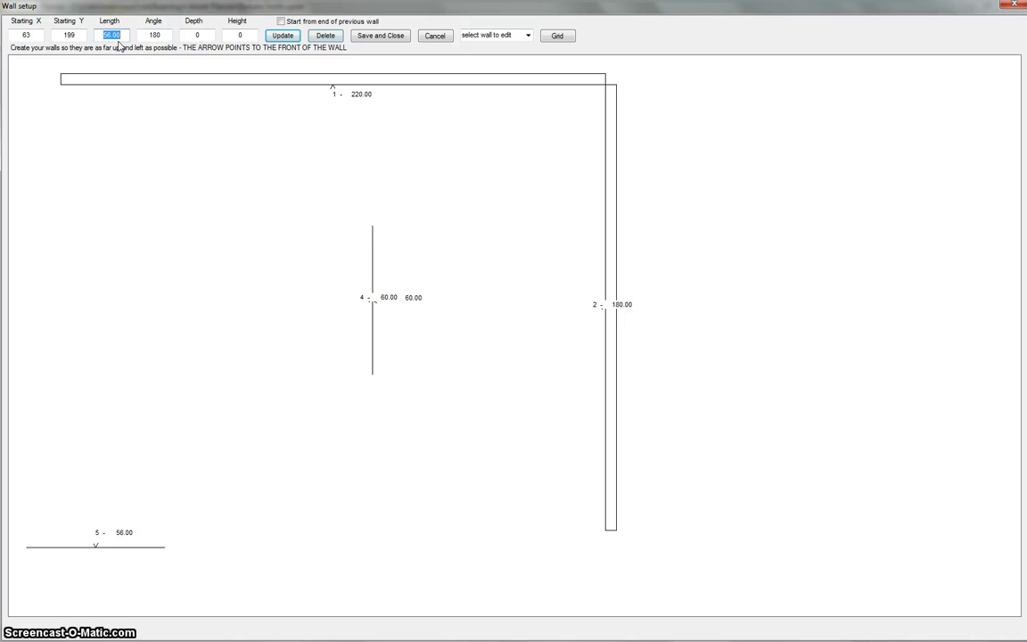
pyautogui.click(219, 35)
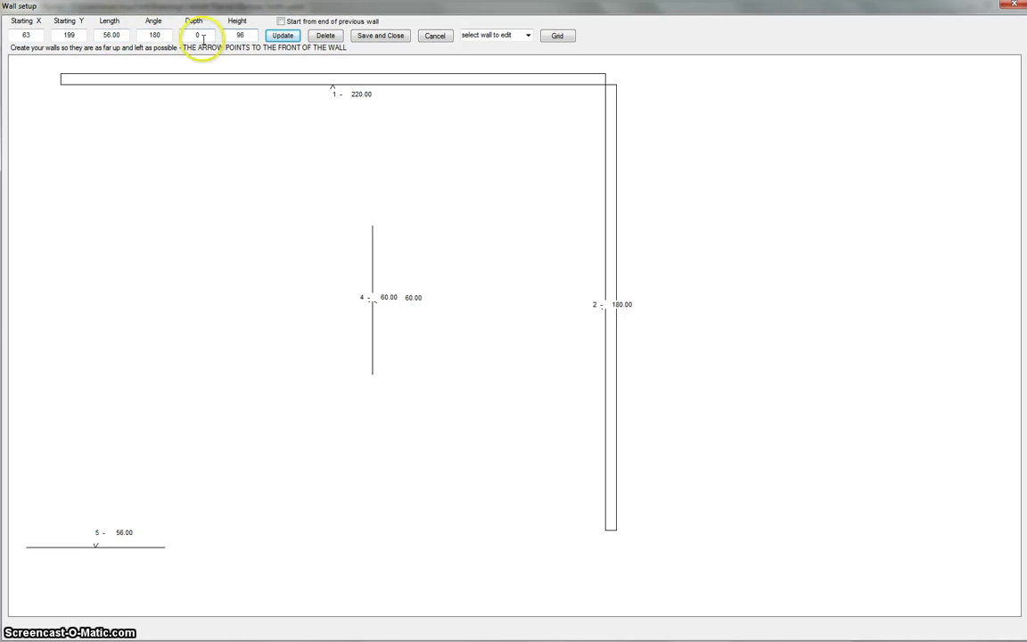
pyautogui.click(207, 37)
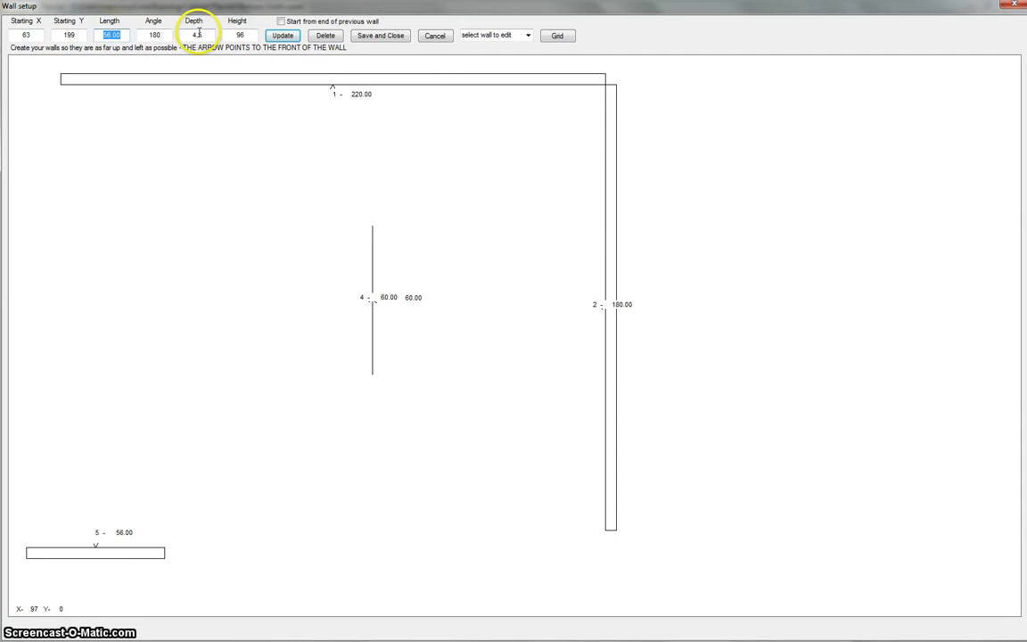
pyautogui.click(395, 38)
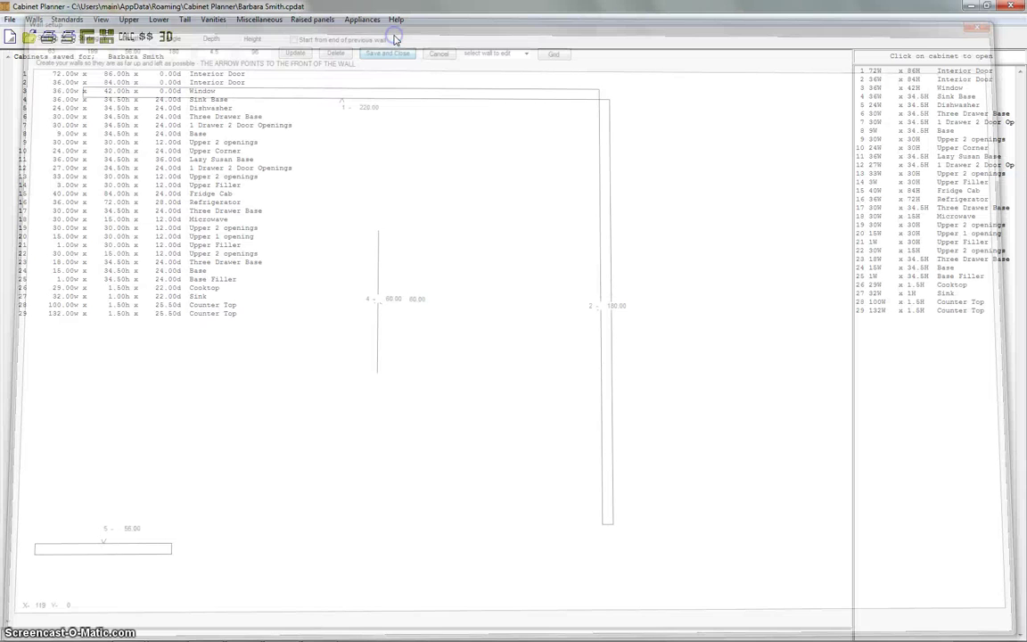
# - Open the Wall # 5 elevation and place a tall oven cabinet on it
pyautogui.click(106, 36)
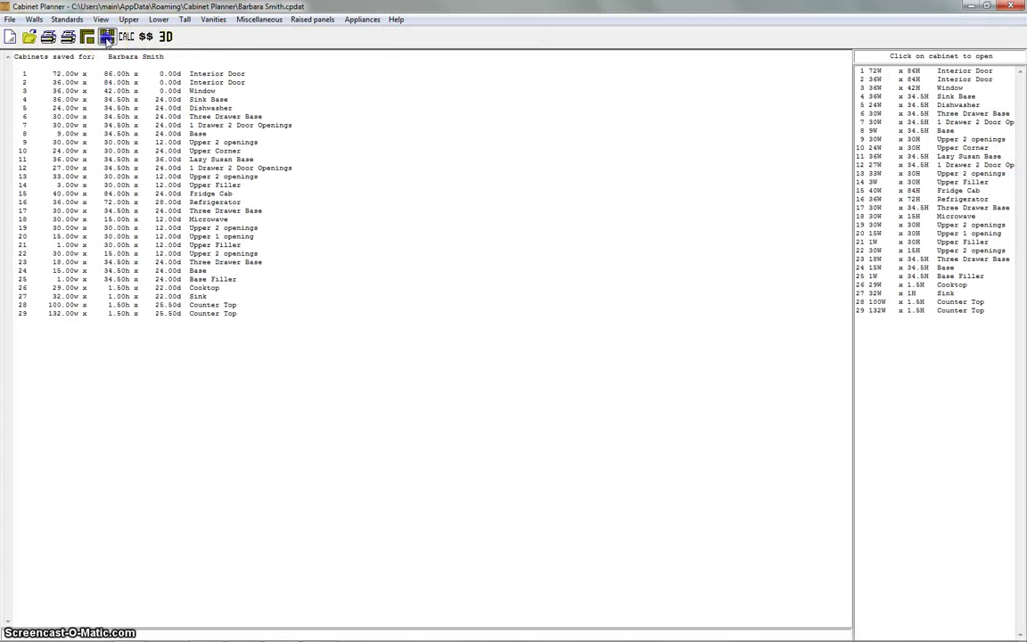
pyautogui.doubleClick(460, 272)
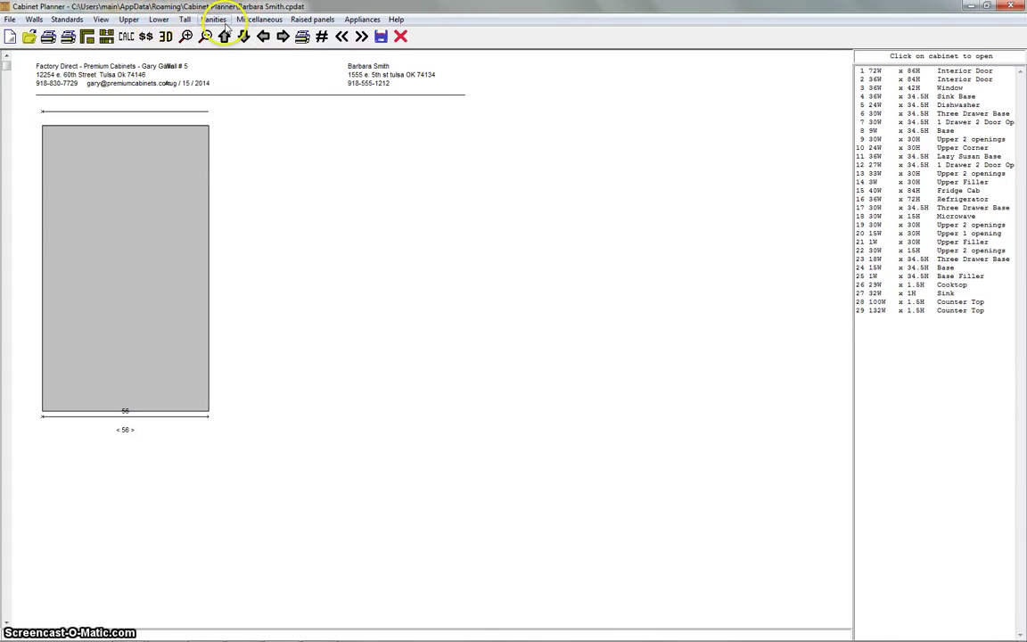
pyautogui.click(185, 19)
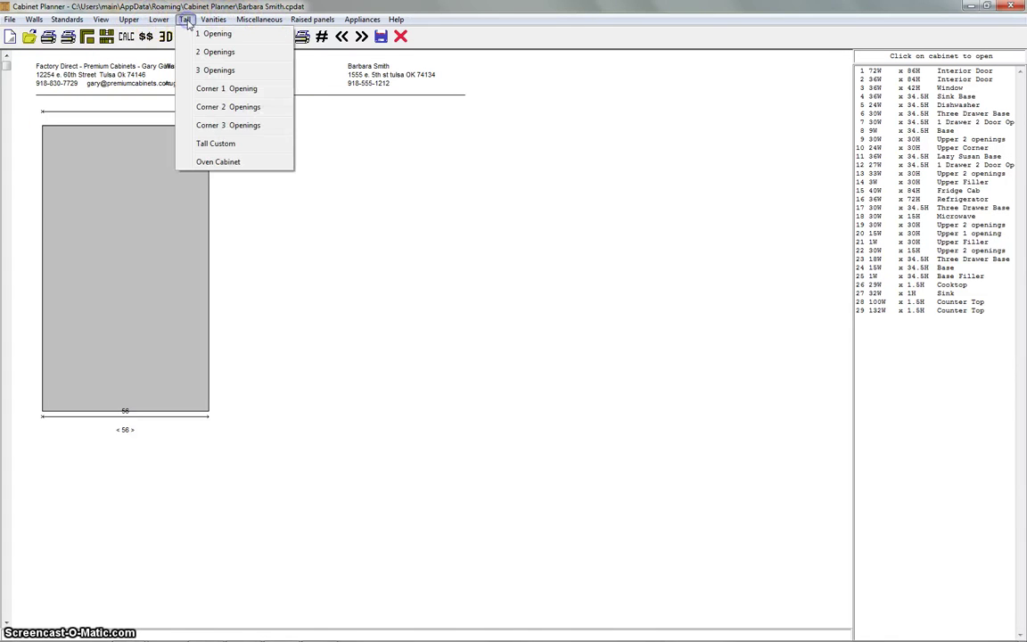
pyautogui.click(220, 162)
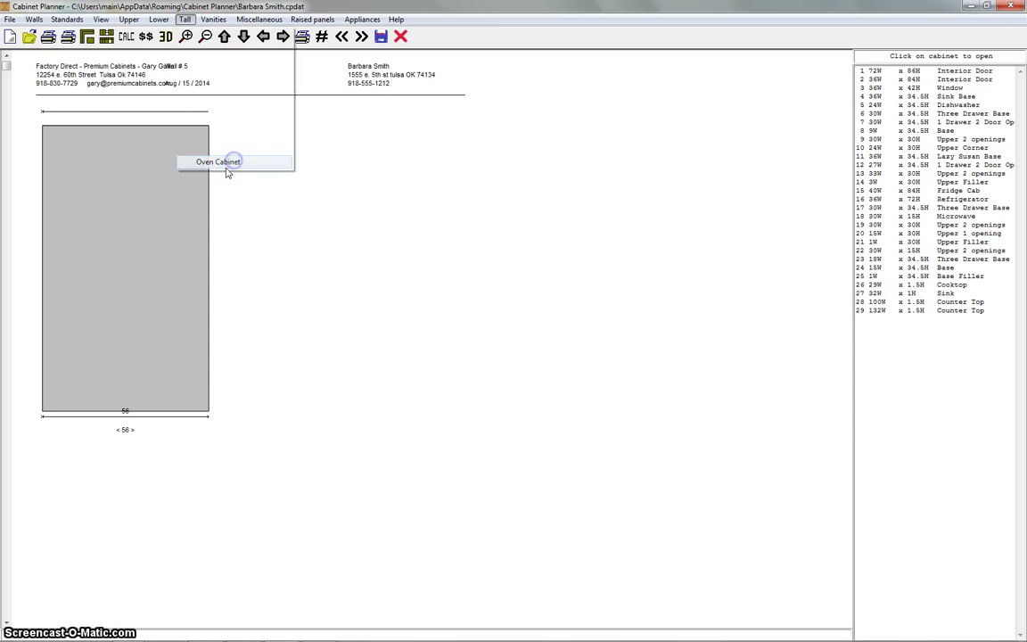
pyautogui.moveTo(64, 412); pyautogui.dragTo(163, 415)
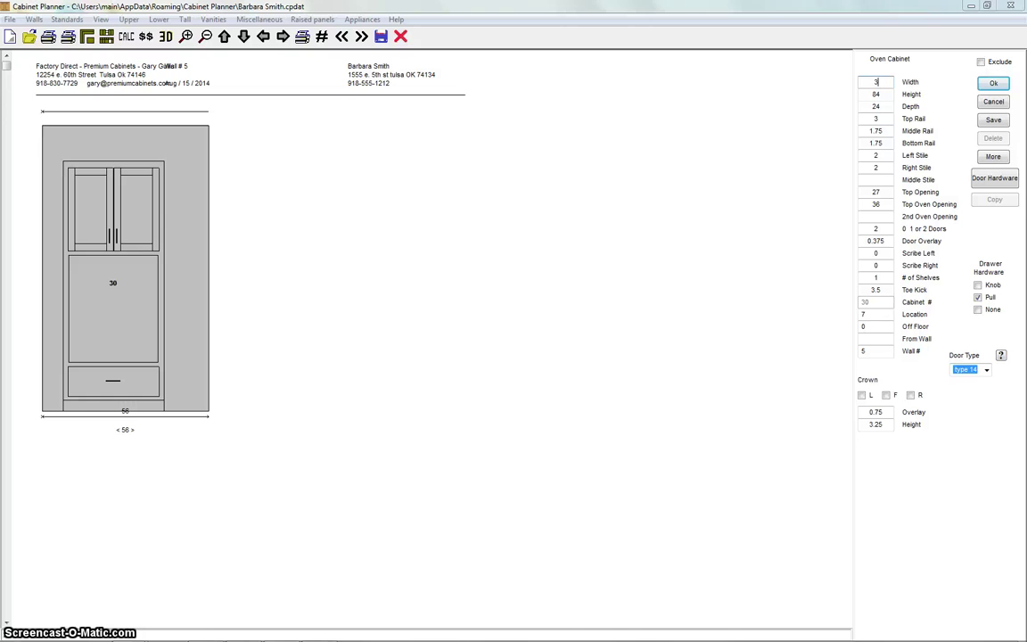
# - Set the oven cabinet width to 33 with crown on left, front and right, then save
pyautogui.write('3')
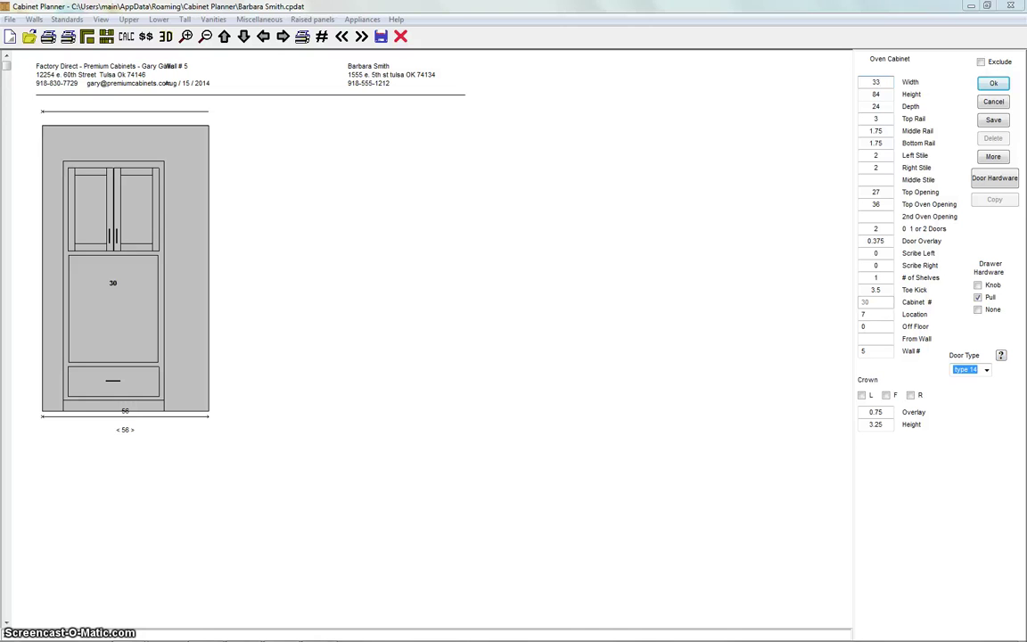
pyautogui.click(861, 395)
pyautogui.click(911, 395)
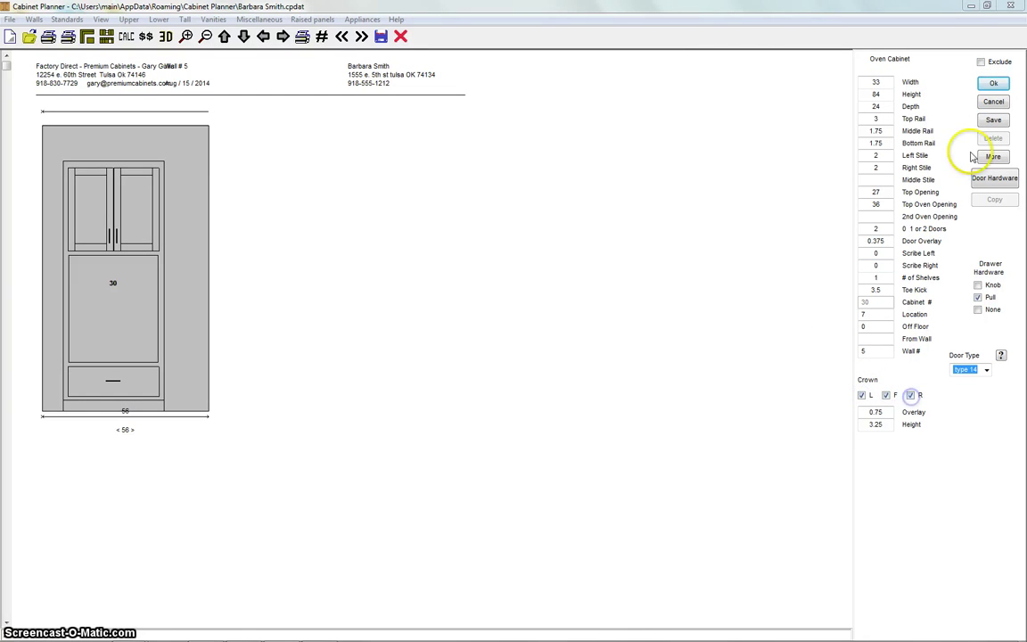
pyautogui.click(994, 83)
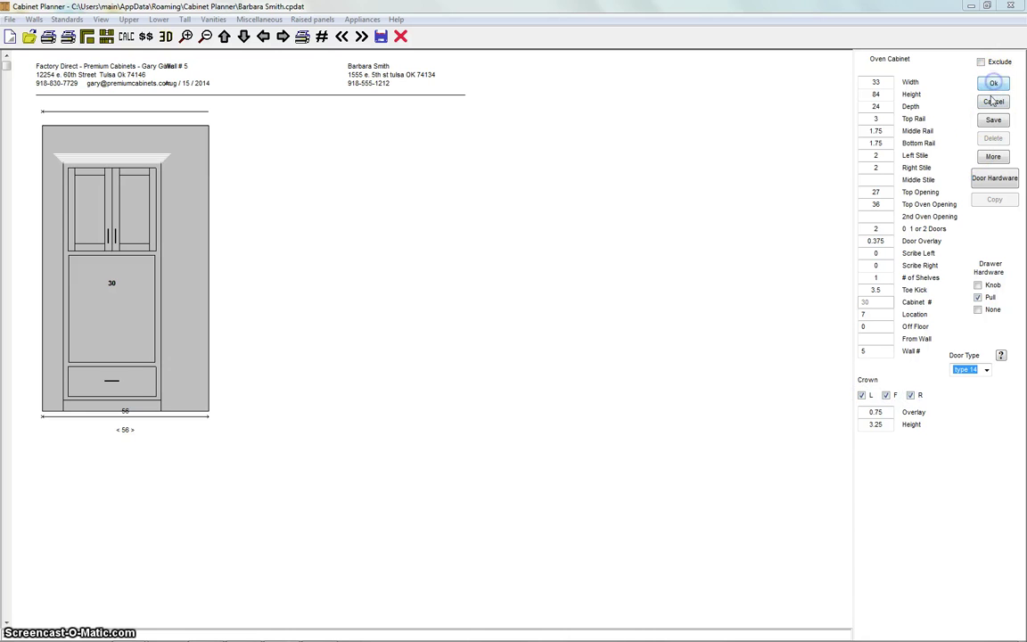
pyautogui.click(993, 121)
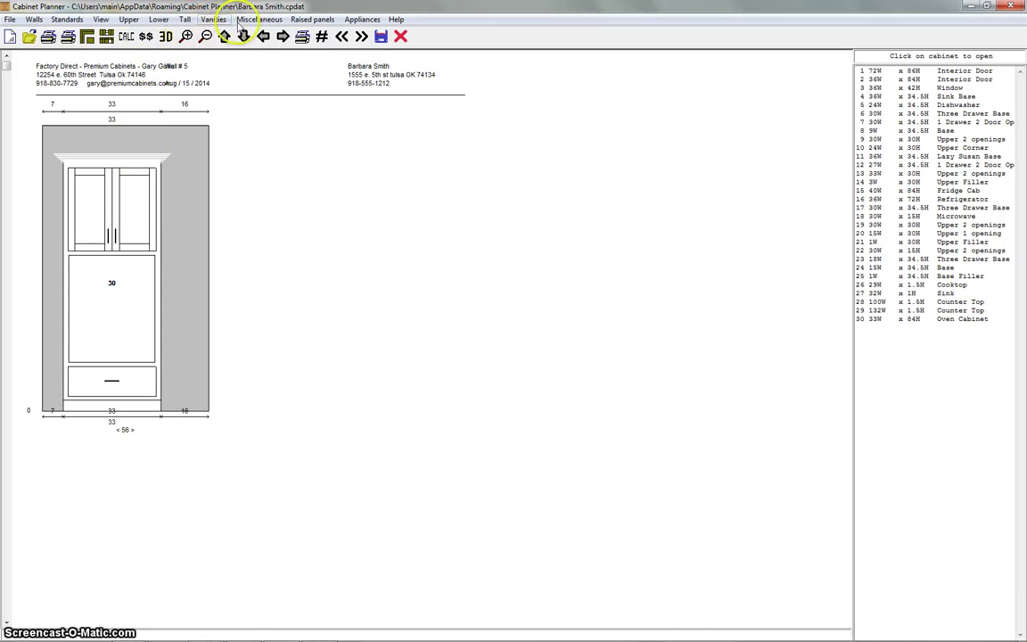
# - Place a wall oven in oven cabinet 30's opening and set it to Double type, Stainless colour
pyautogui.click(363, 20)
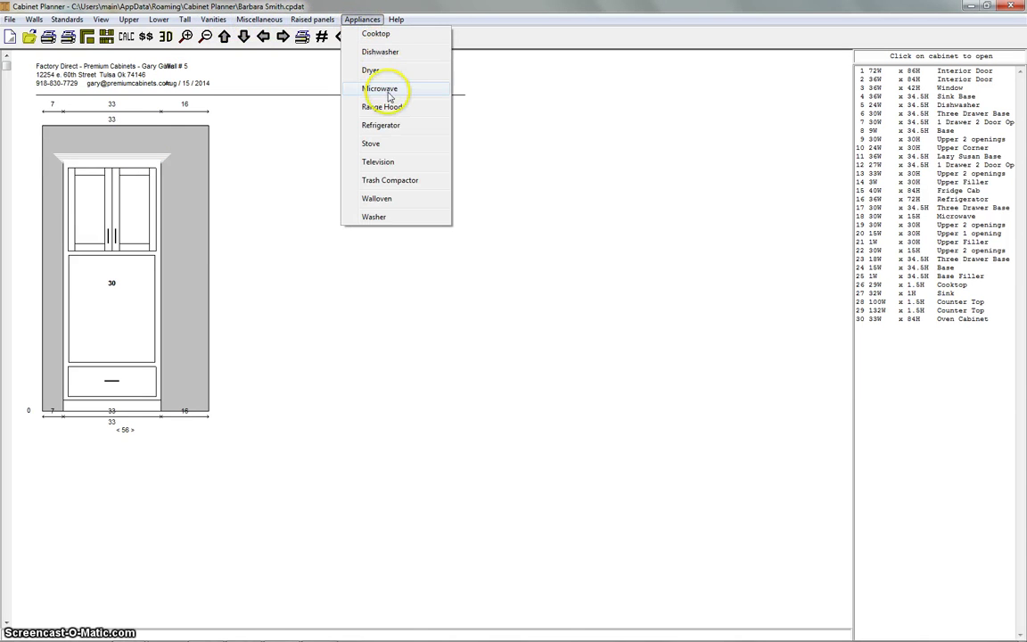
pyautogui.click(384, 200)
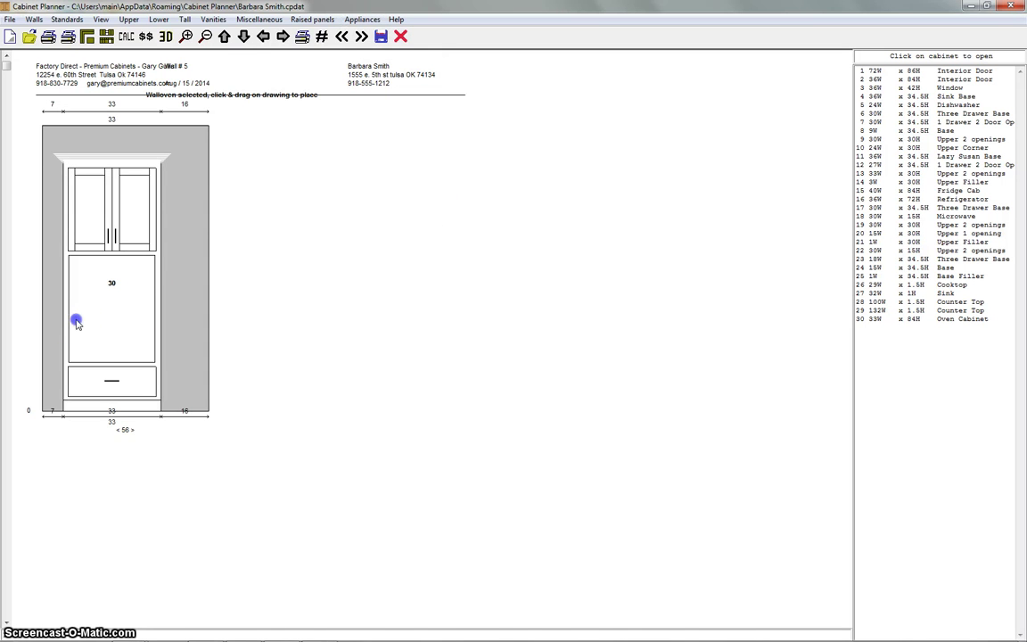
pyautogui.moveTo(77, 323); pyautogui.dragTo(155, 331)
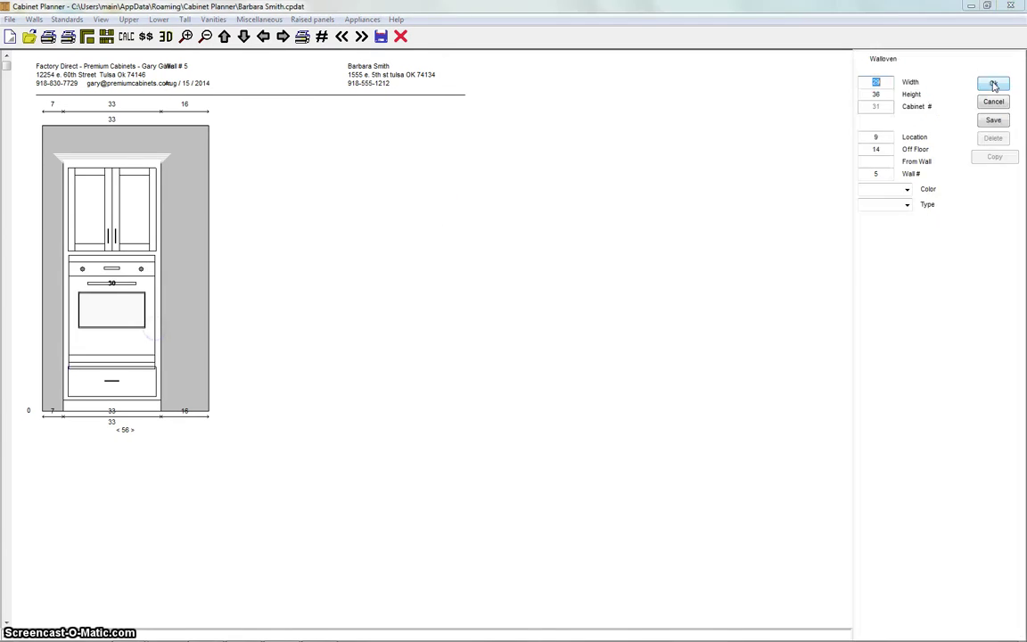
pyautogui.click(907, 205)
pyautogui.click(897, 225)
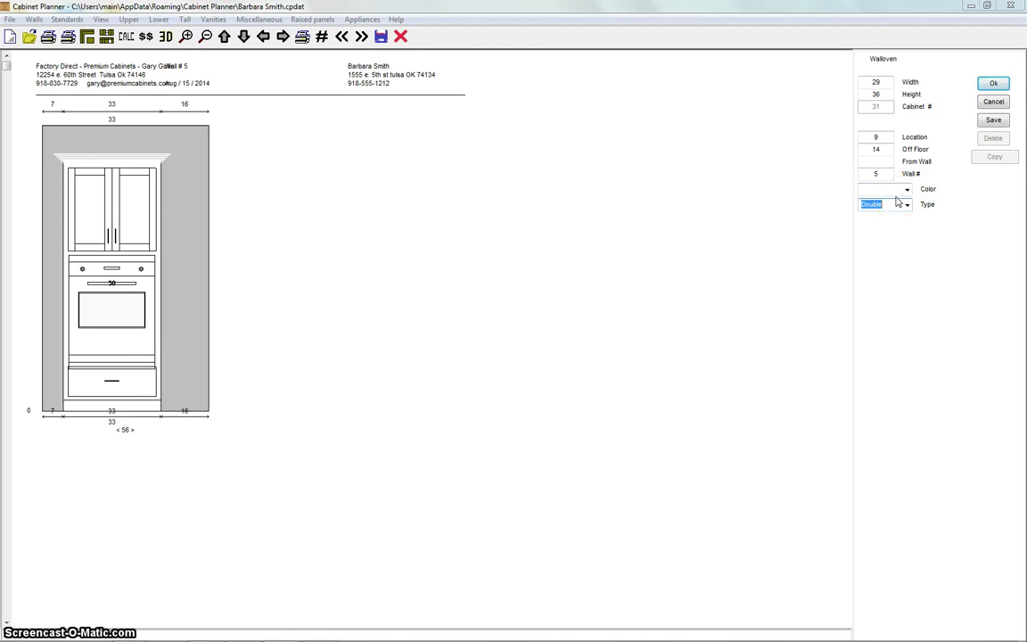
pyautogui.click(907, 190)
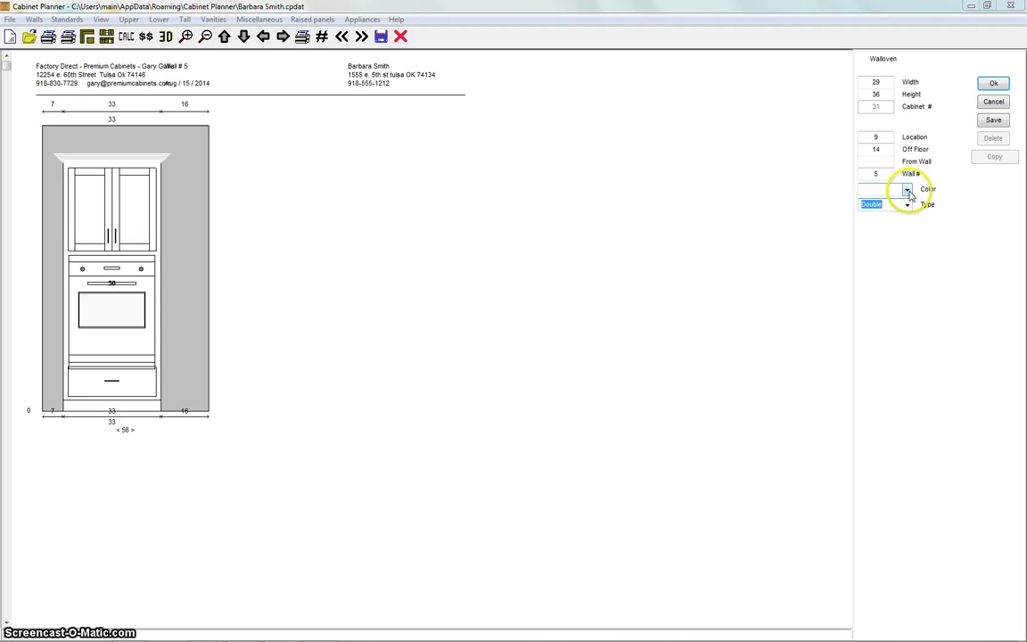
pyautogui.click(891, 218)
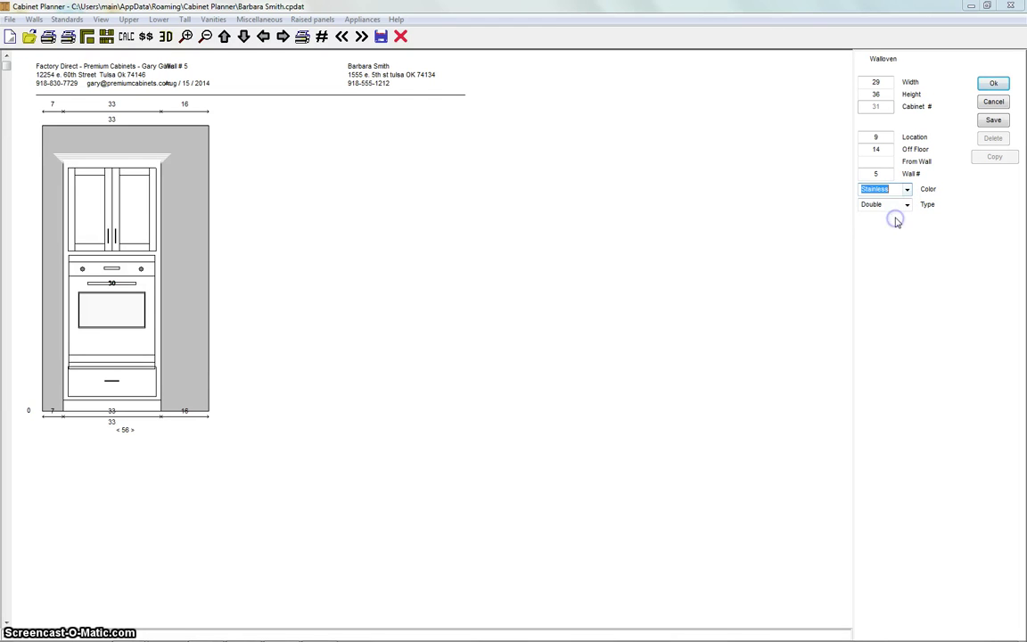